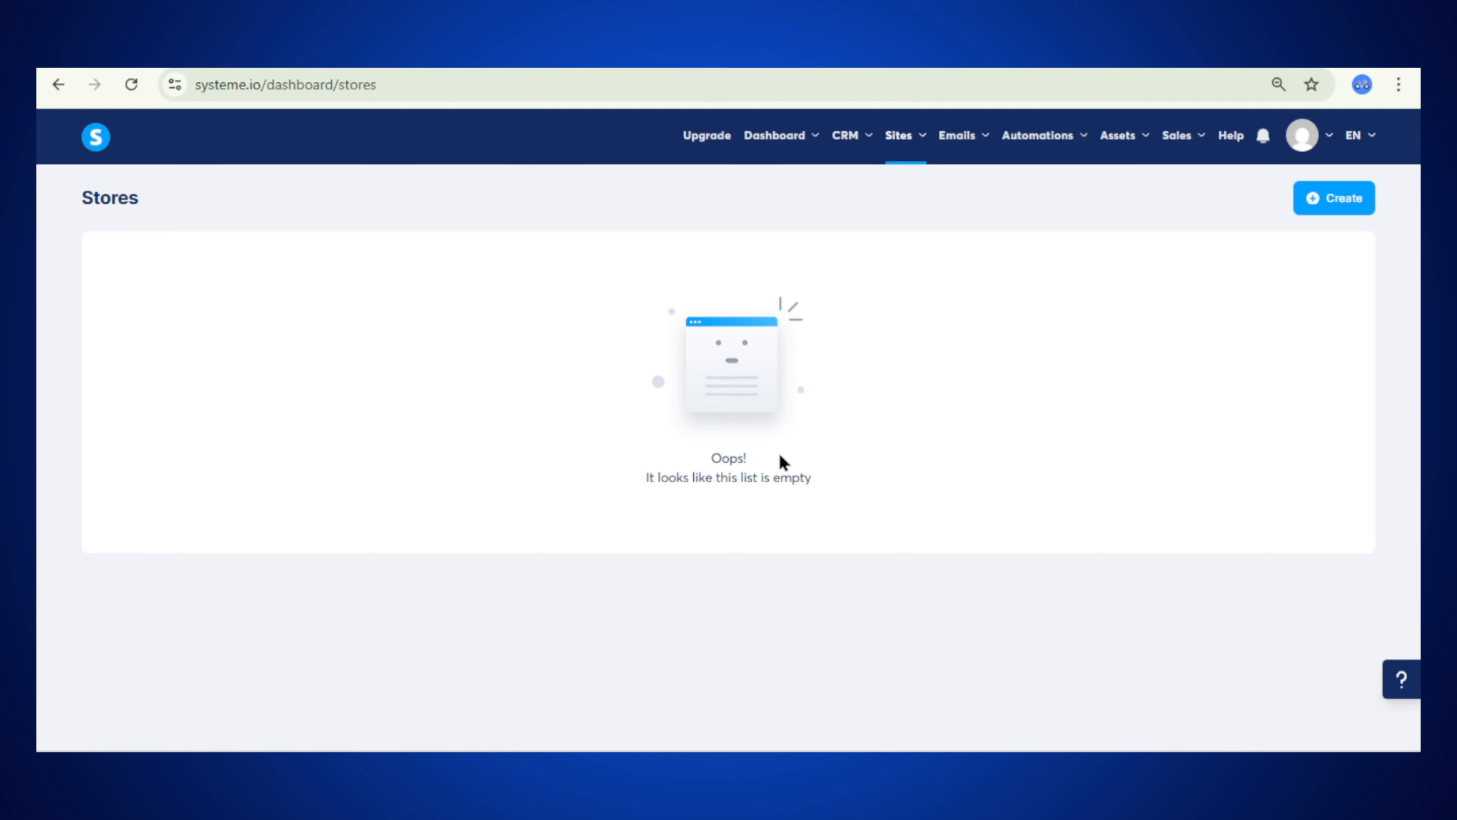
Start creating a new store and name it "softscope review"
left_click_drag(649, 468, 844, 476)
left_click(686, 476)
left_click(1323, 207)
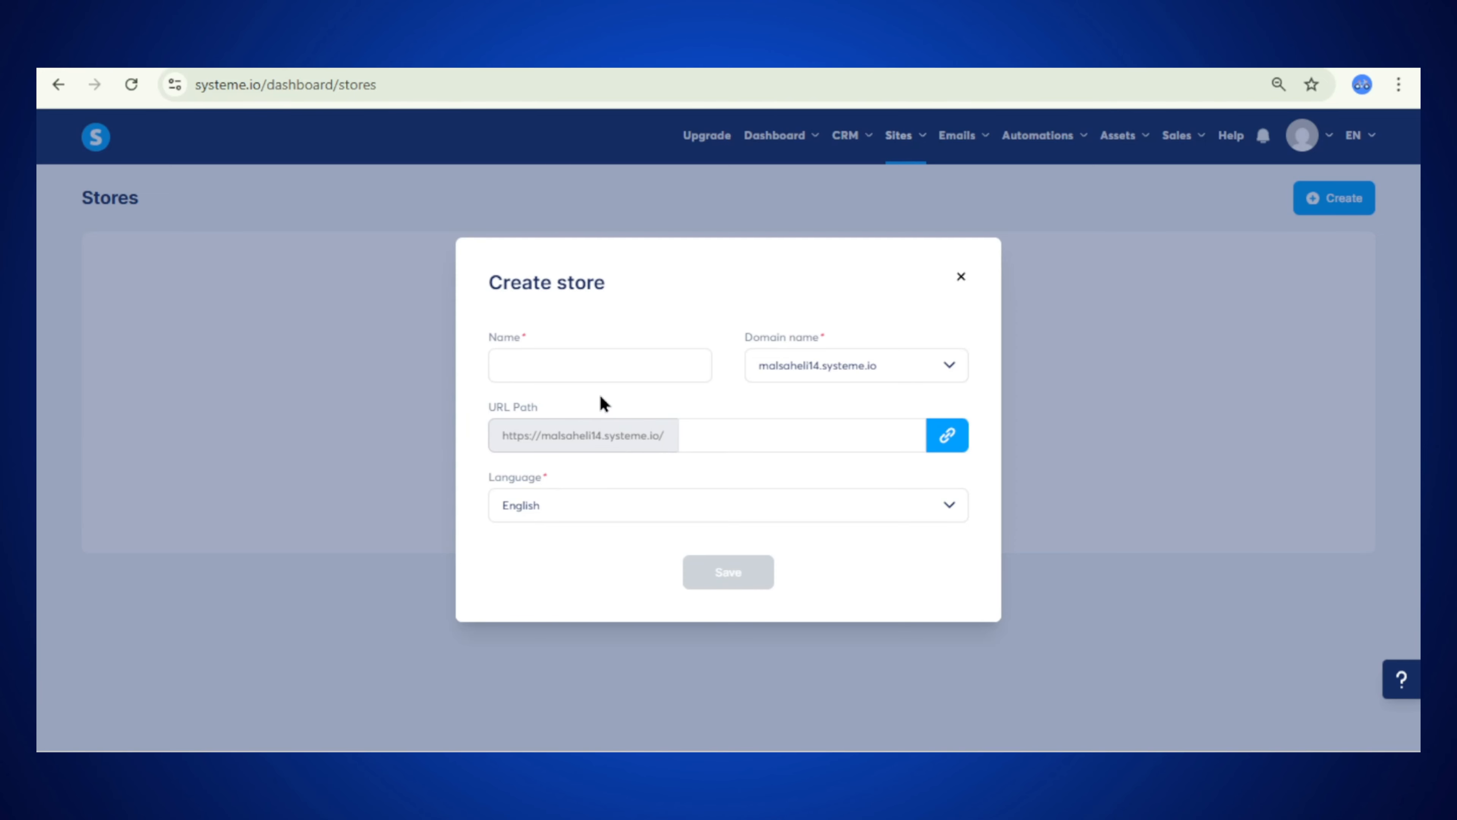
left_click(608, 363)
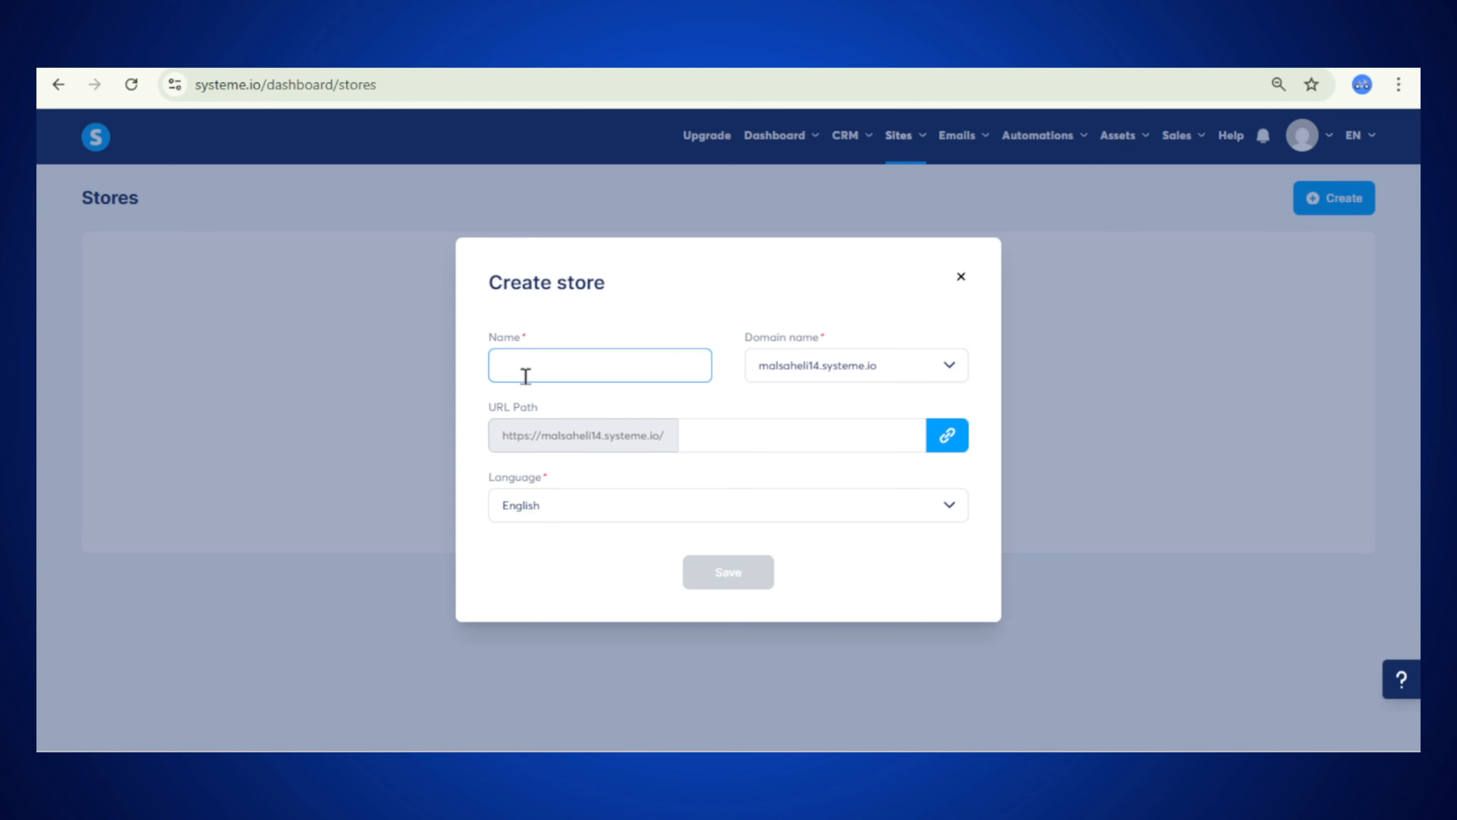
type("softscope review")
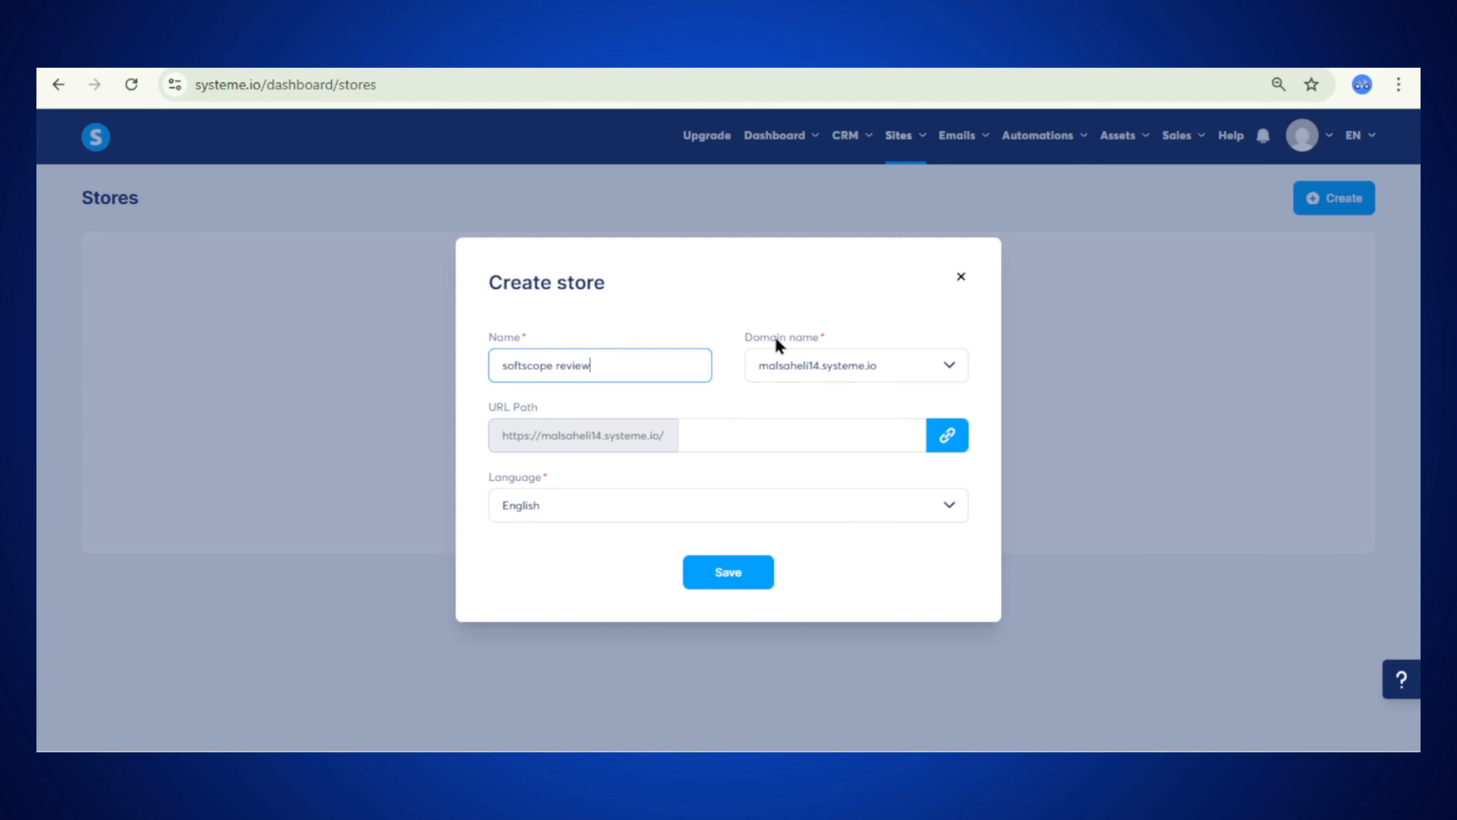
Choose the account's existing systeme.io subdomain as the new store's domain name
left_click_drag(775, 336, 849, 338)
left_click(854, 335)
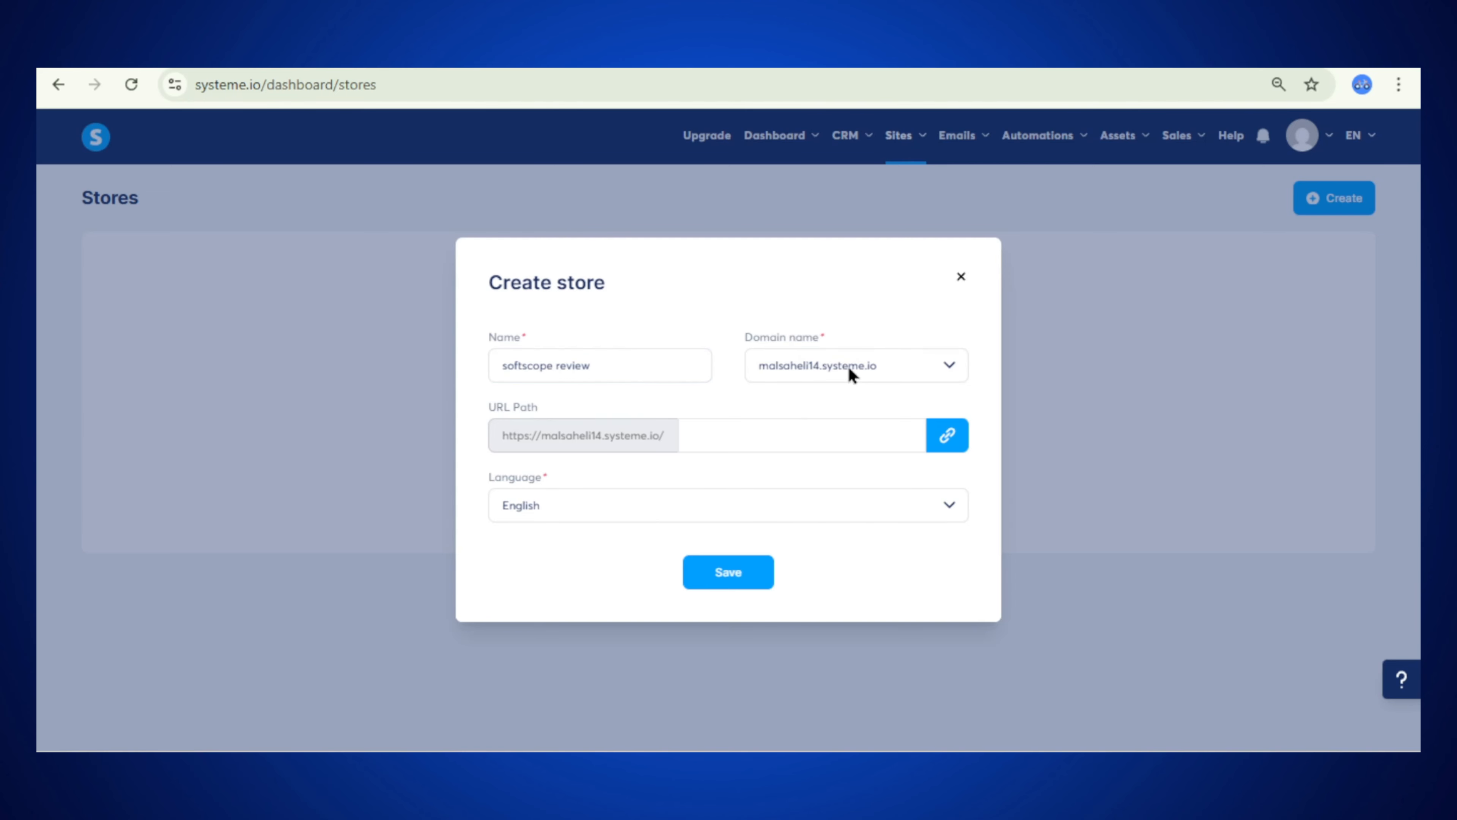
left_click(863, 371)
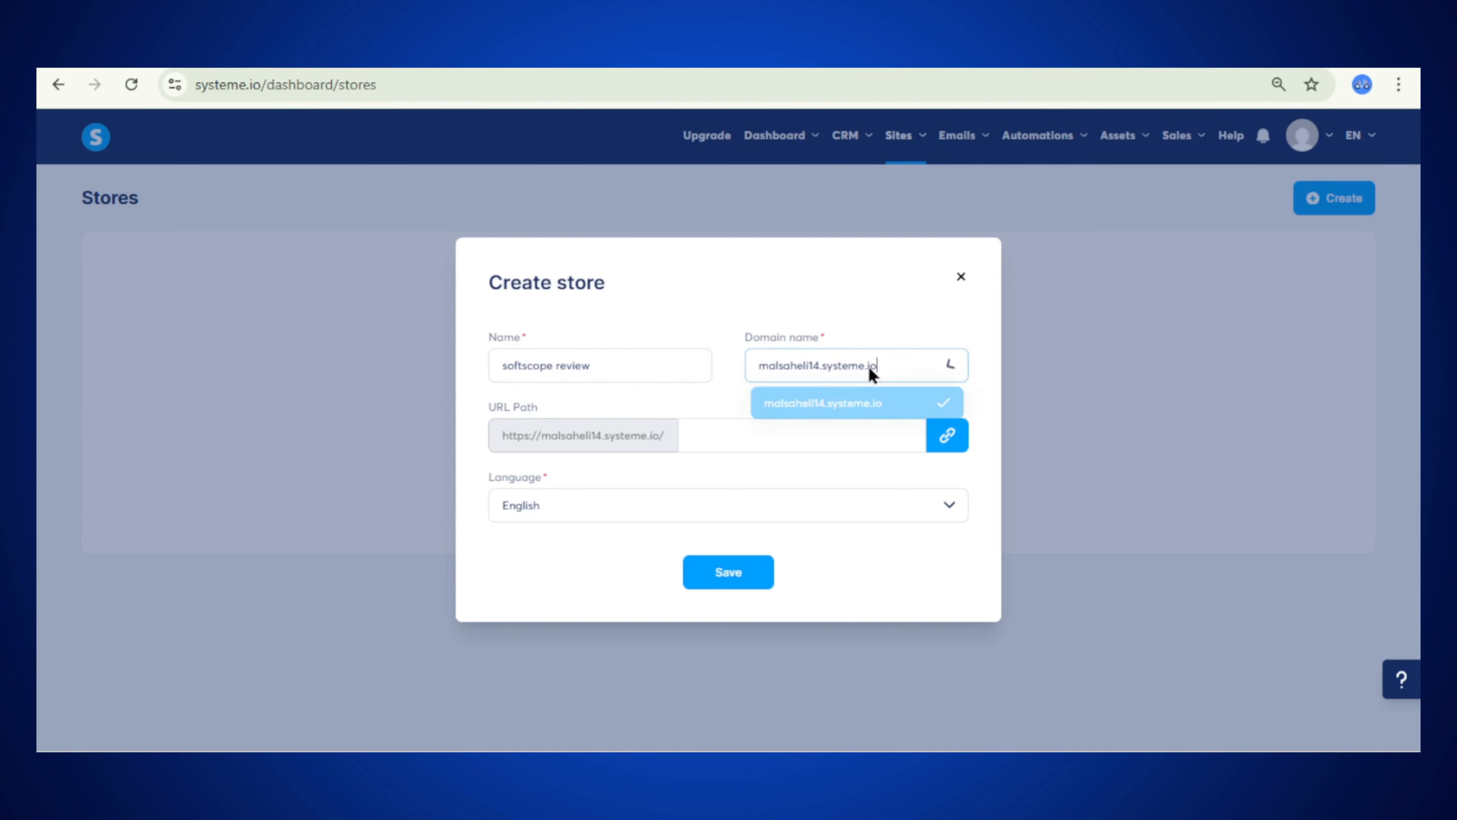
left_click(869, 404)
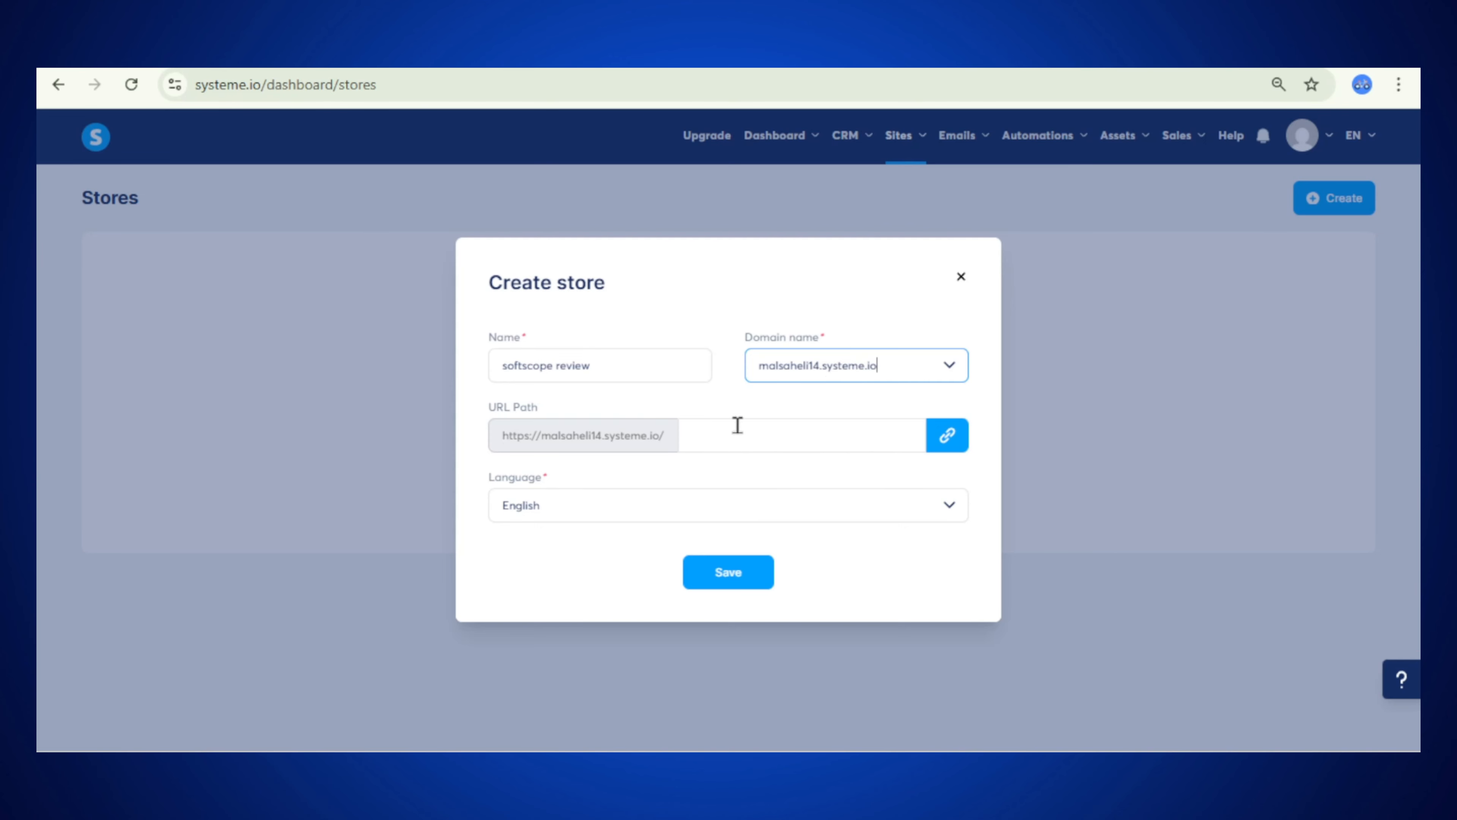
Fill in the new store's URL path as softscope-review
left_click_drag(484, 408, 578, 409)
left_click(697, 428)
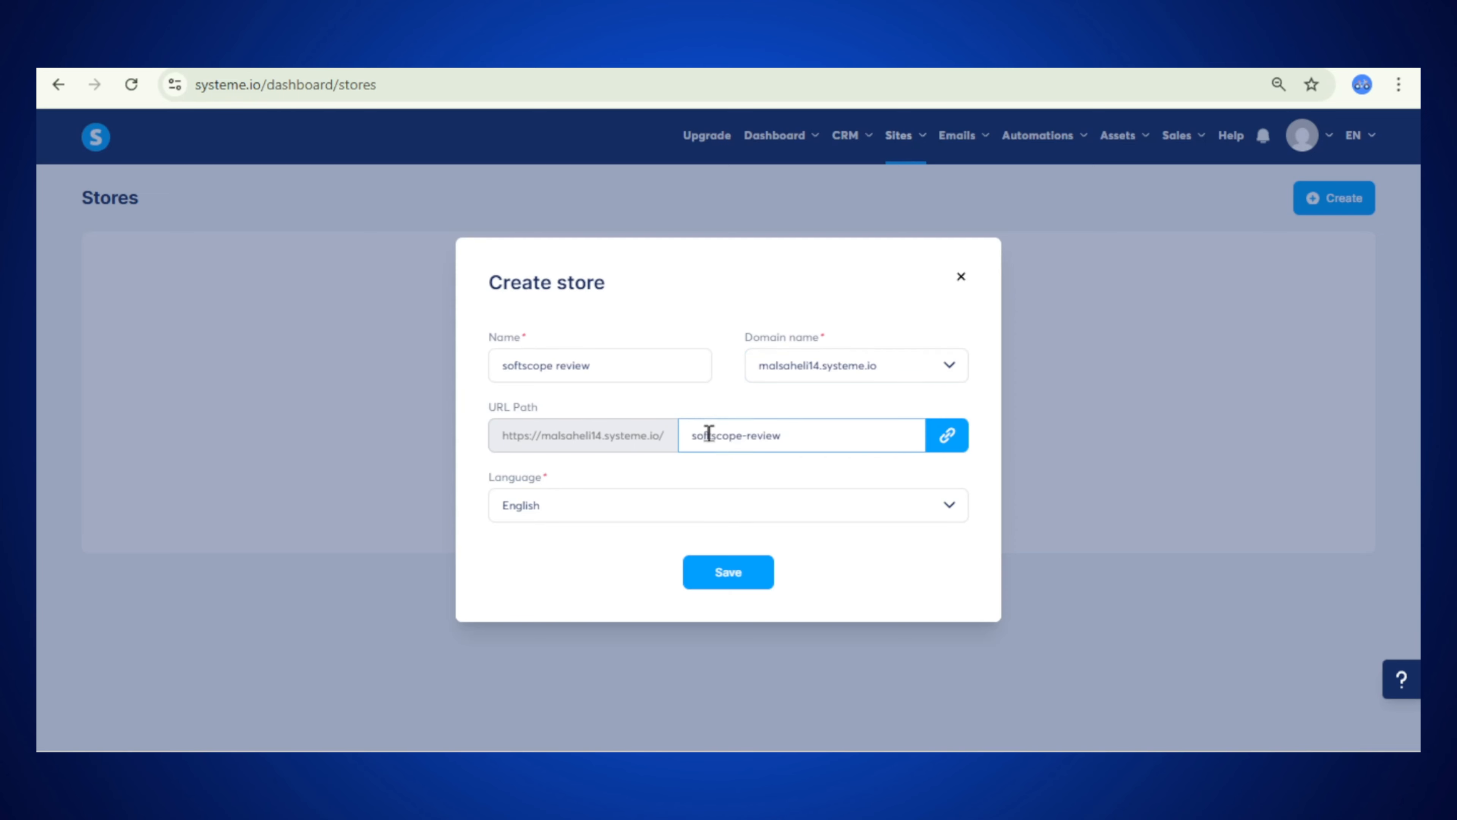
left_click_drag(787, 429, 682, 440)
left_click(764, 438)
left_click_drag(628, 367, 509, 376)
left_click(802, 435)
Set the store language to English and save the new store
left_click_drag(478, 481, 586, 482)
left_click(571, 489)
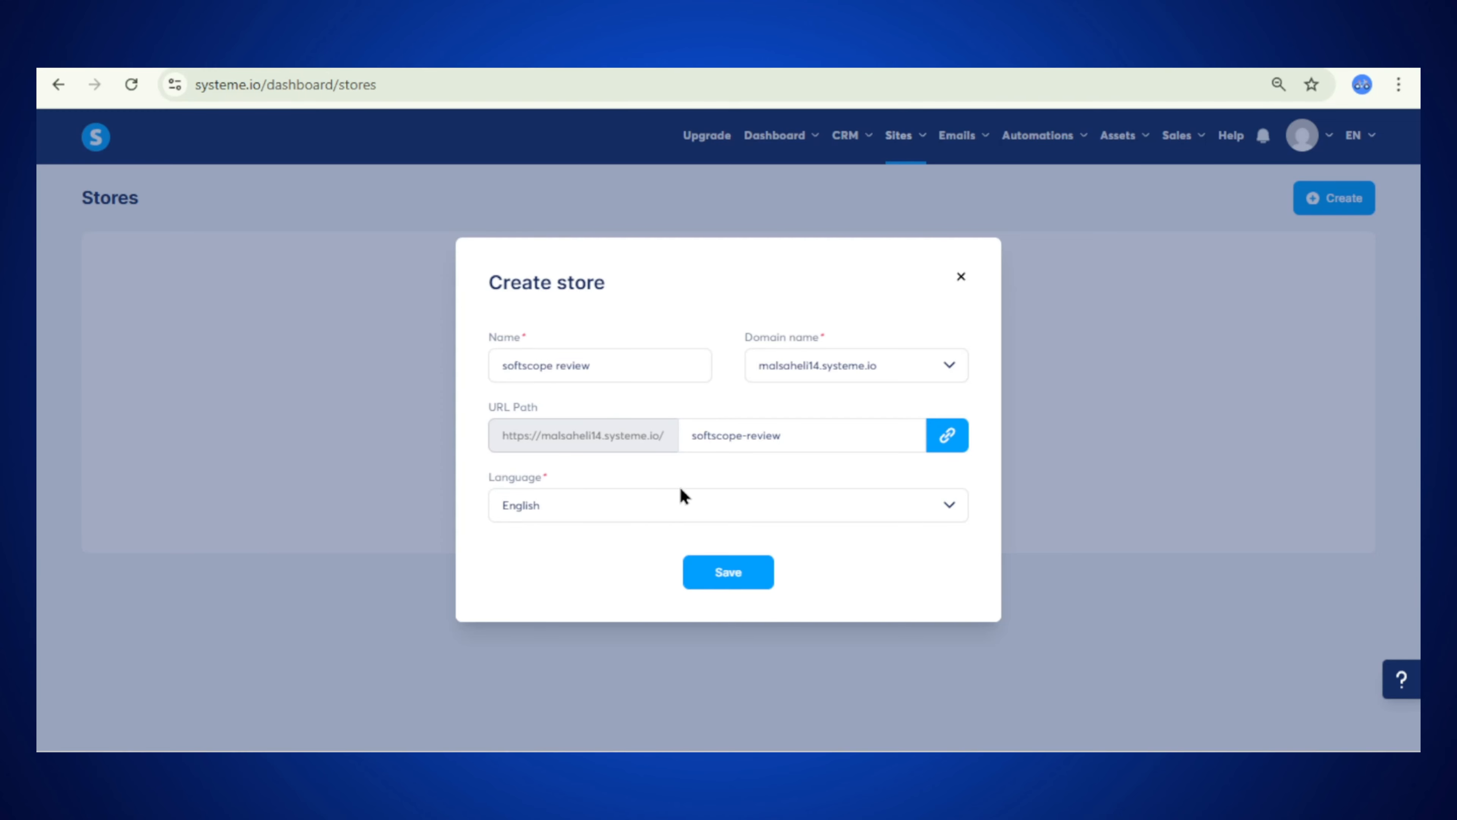
left_click(754, 513)
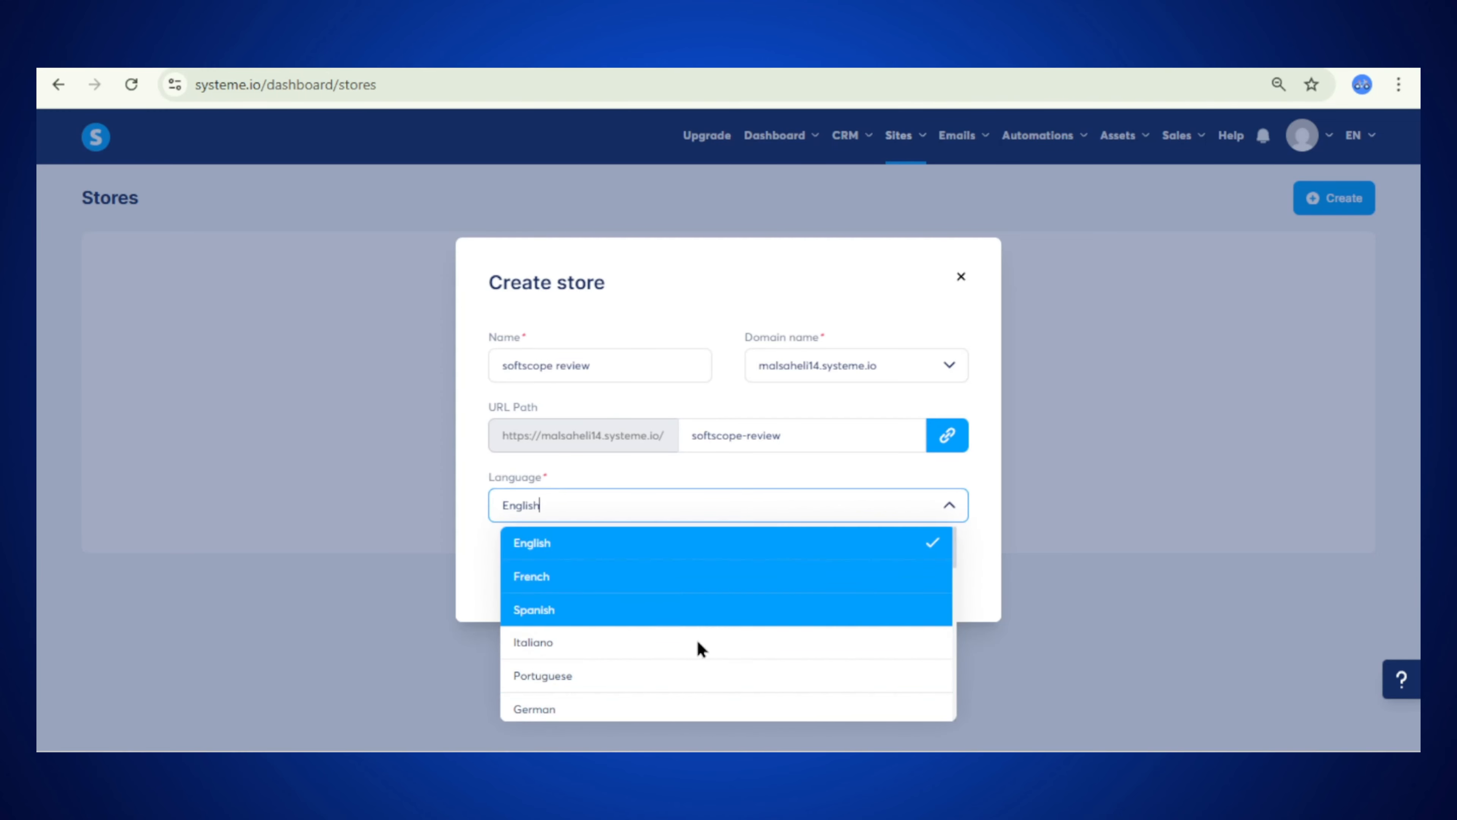
left_click(519, 552)
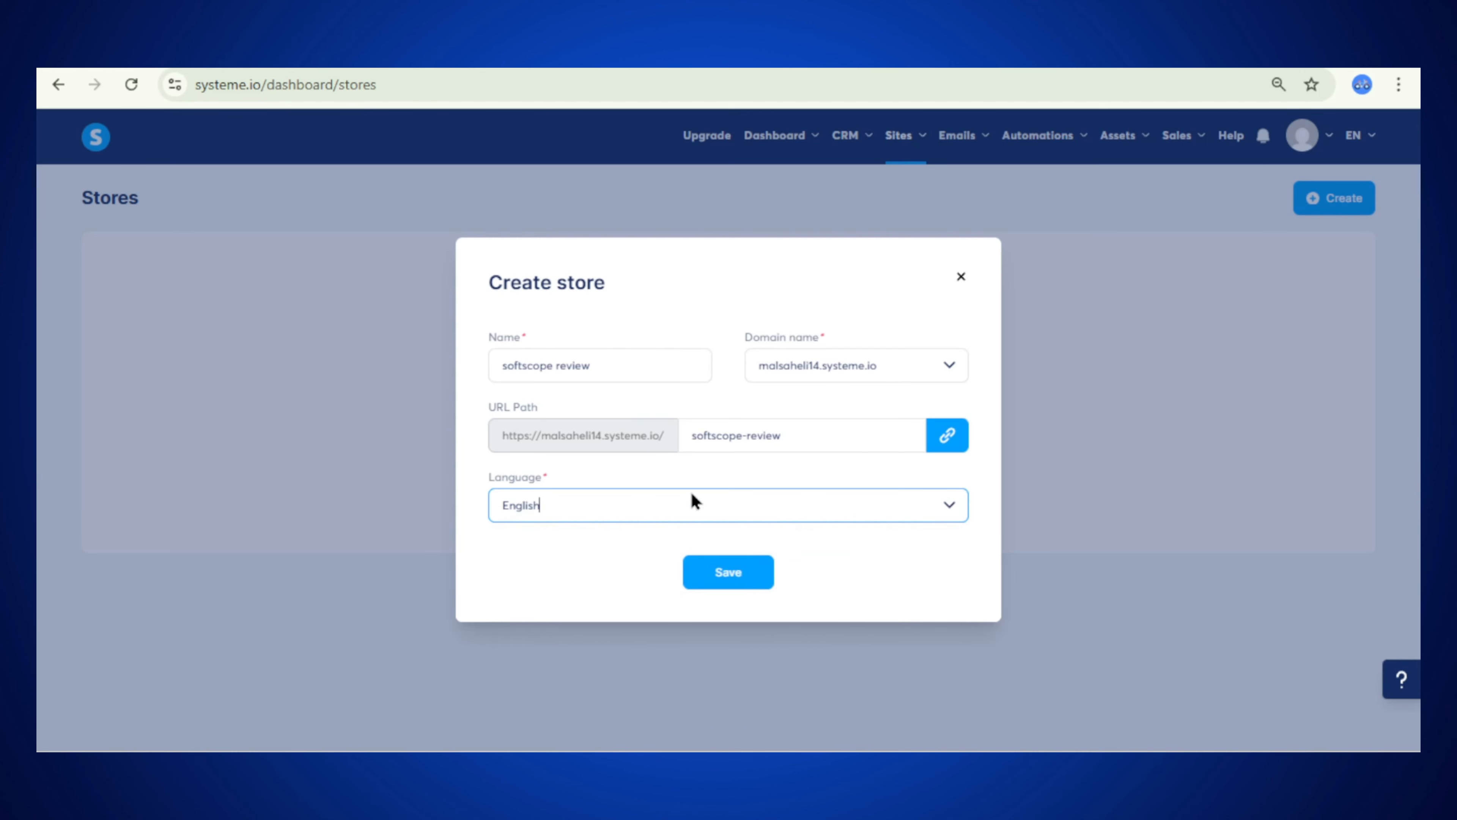
left_click(731, 582)
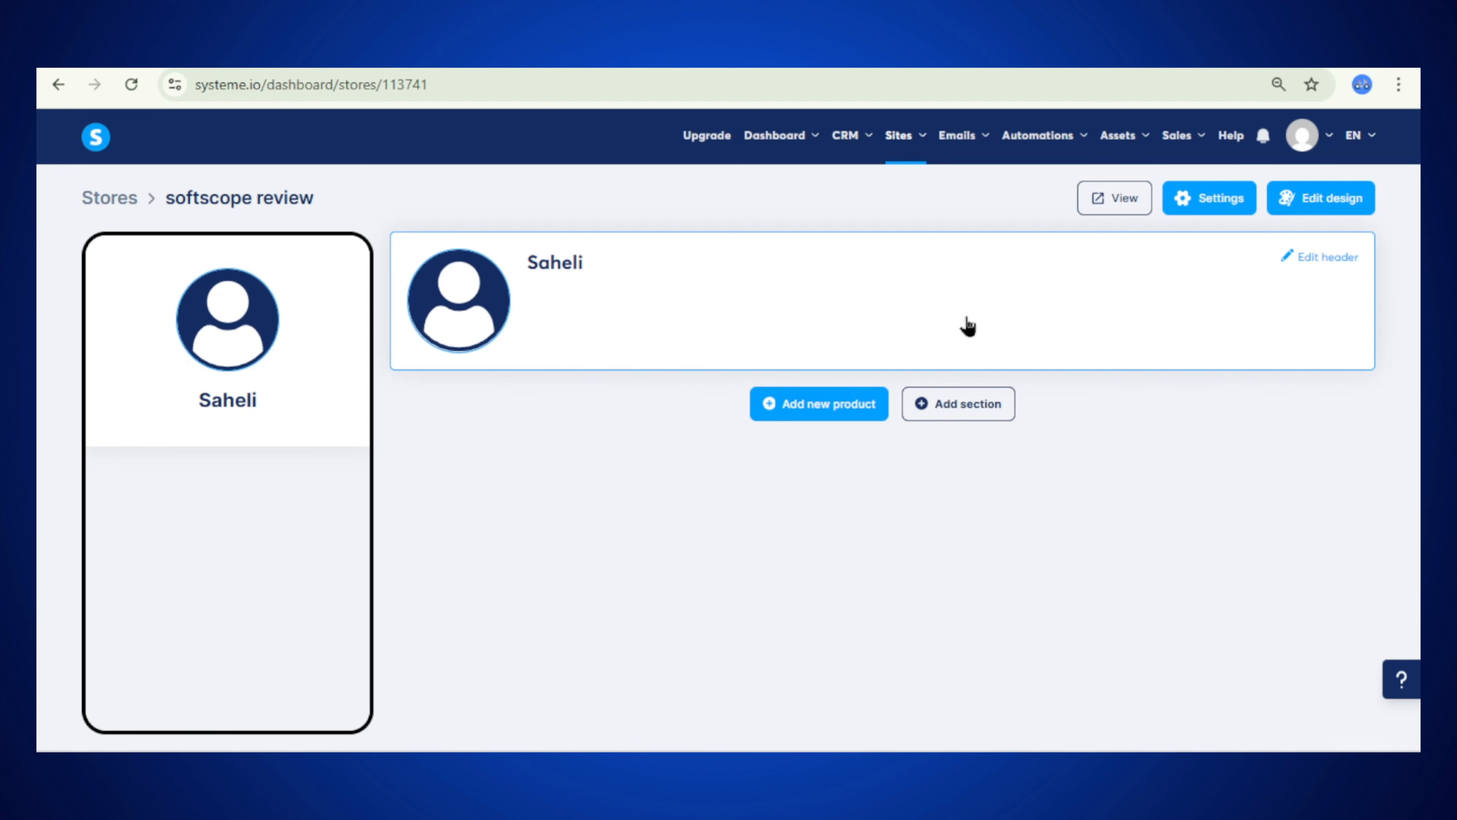
Open the store header for editing and set its profile picture to the black Soft Scope Review SR logo image
left_click(1327, 263)
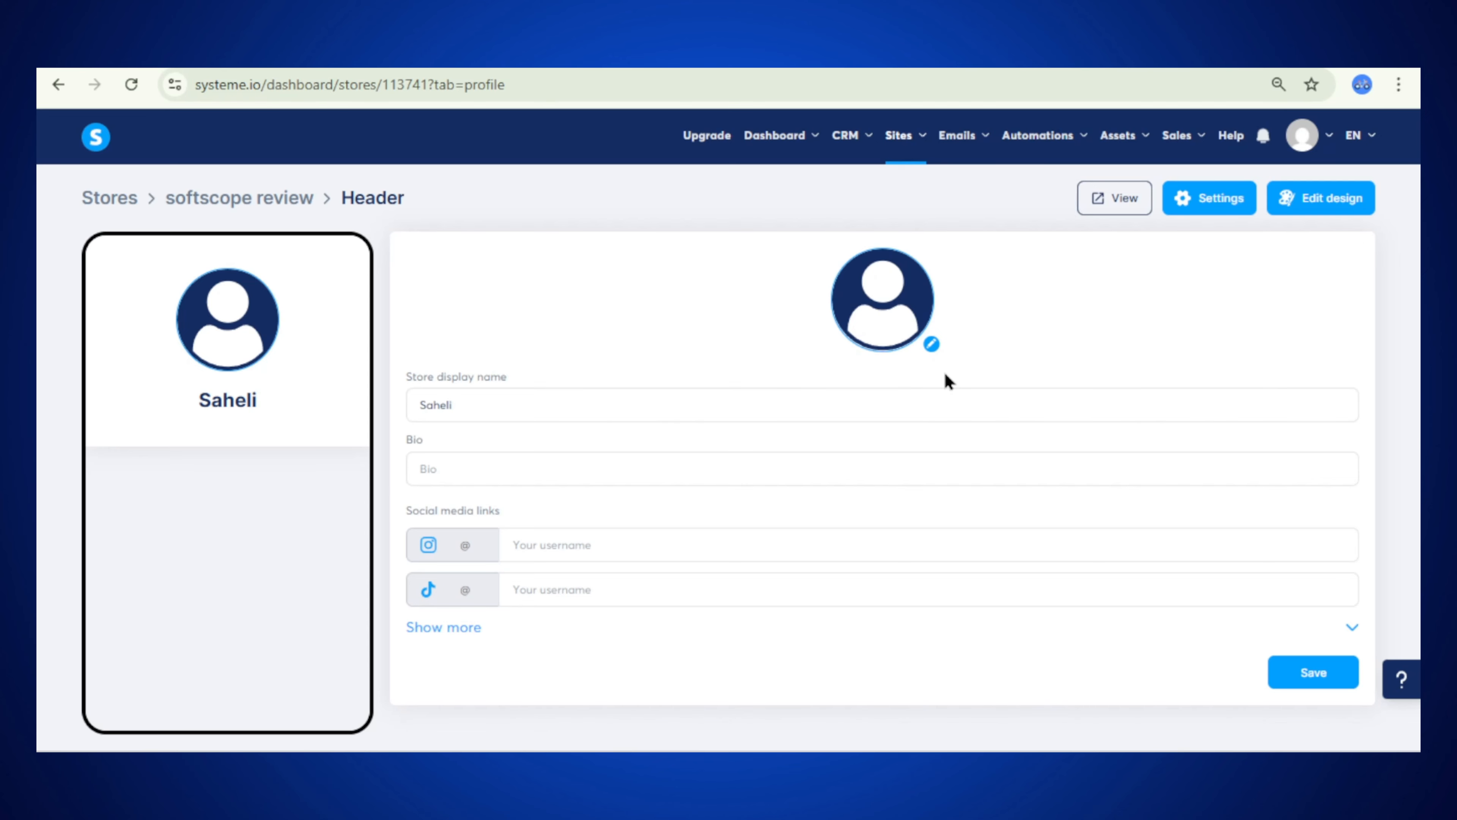
left_click(931, 345)
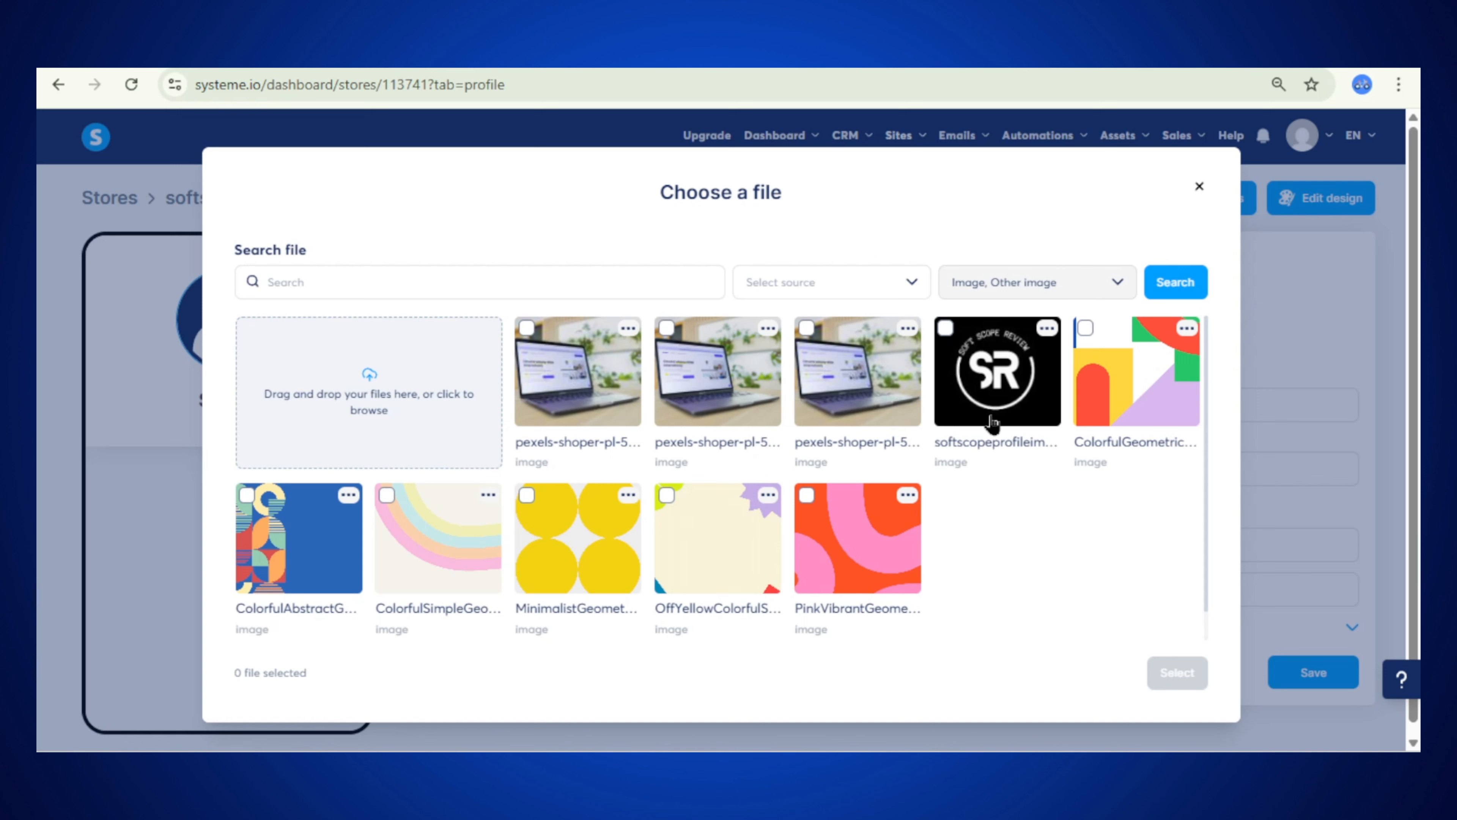
left_click(977, 377)
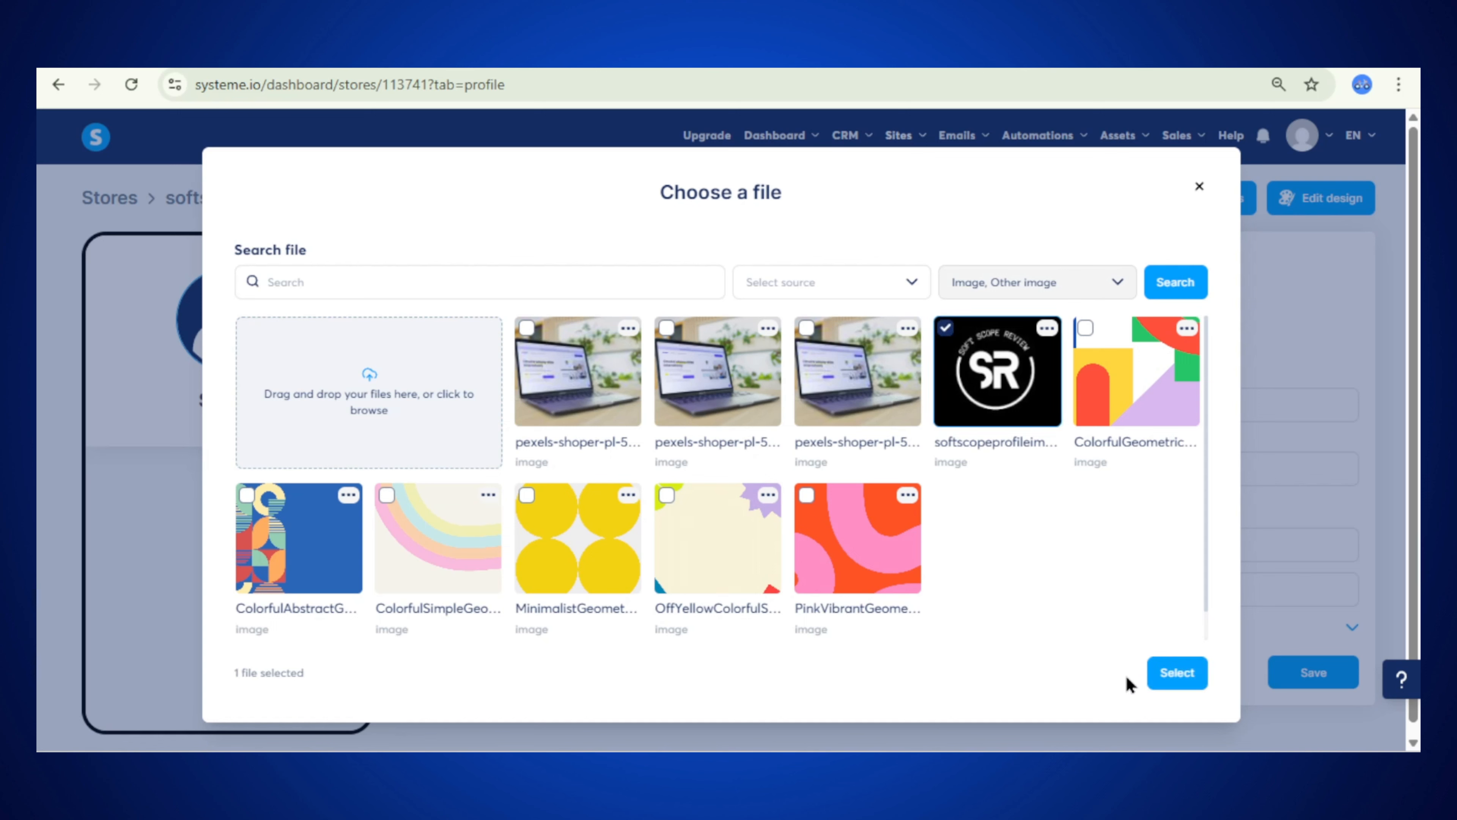
left_click(1183, 682)
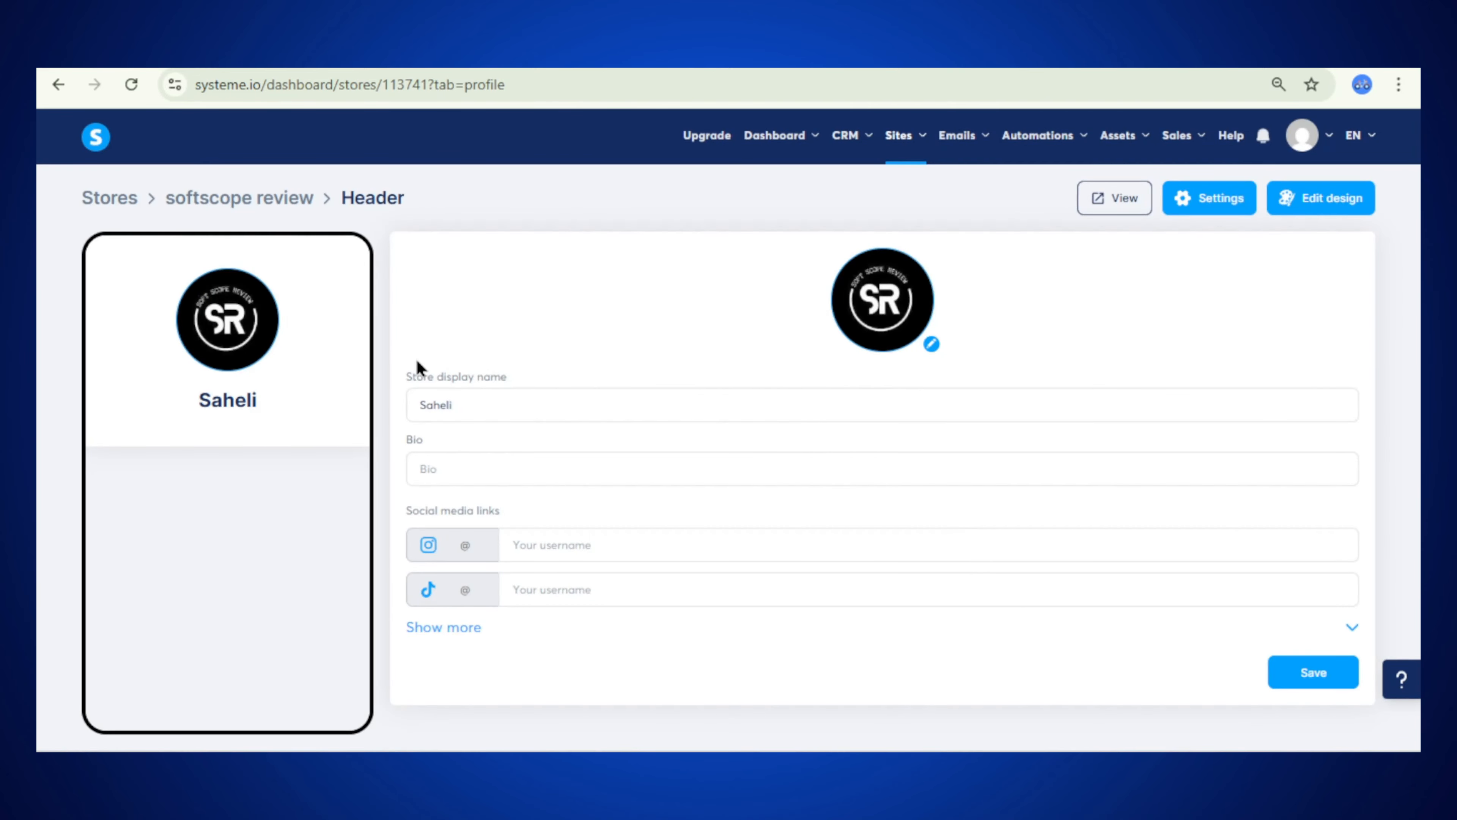
Replace the store display name in the header with "softscope review"
left_click_drag(519, 406, 394, 409)
type("so")
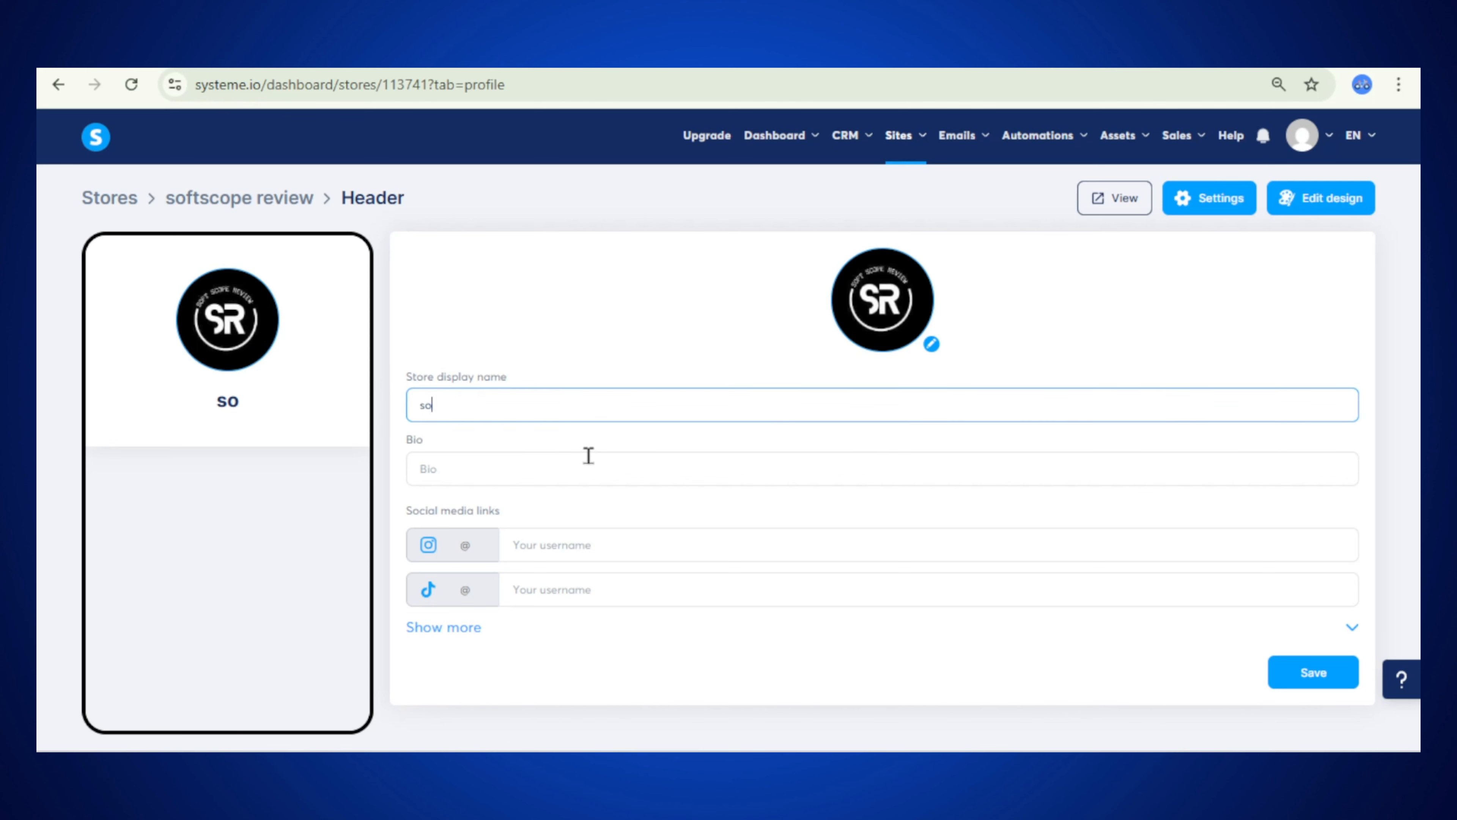
type("ftscop")
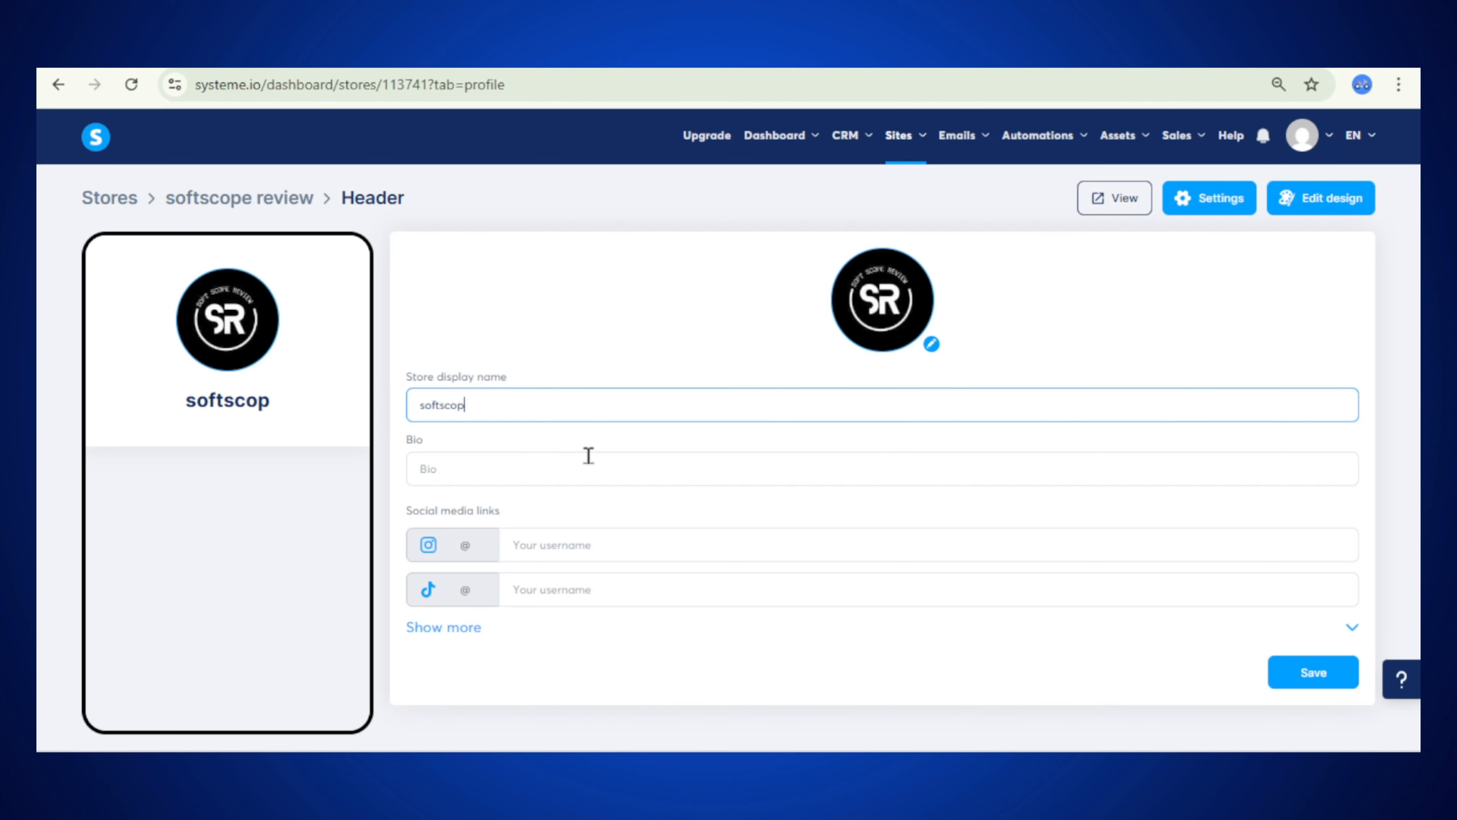
type("e review")
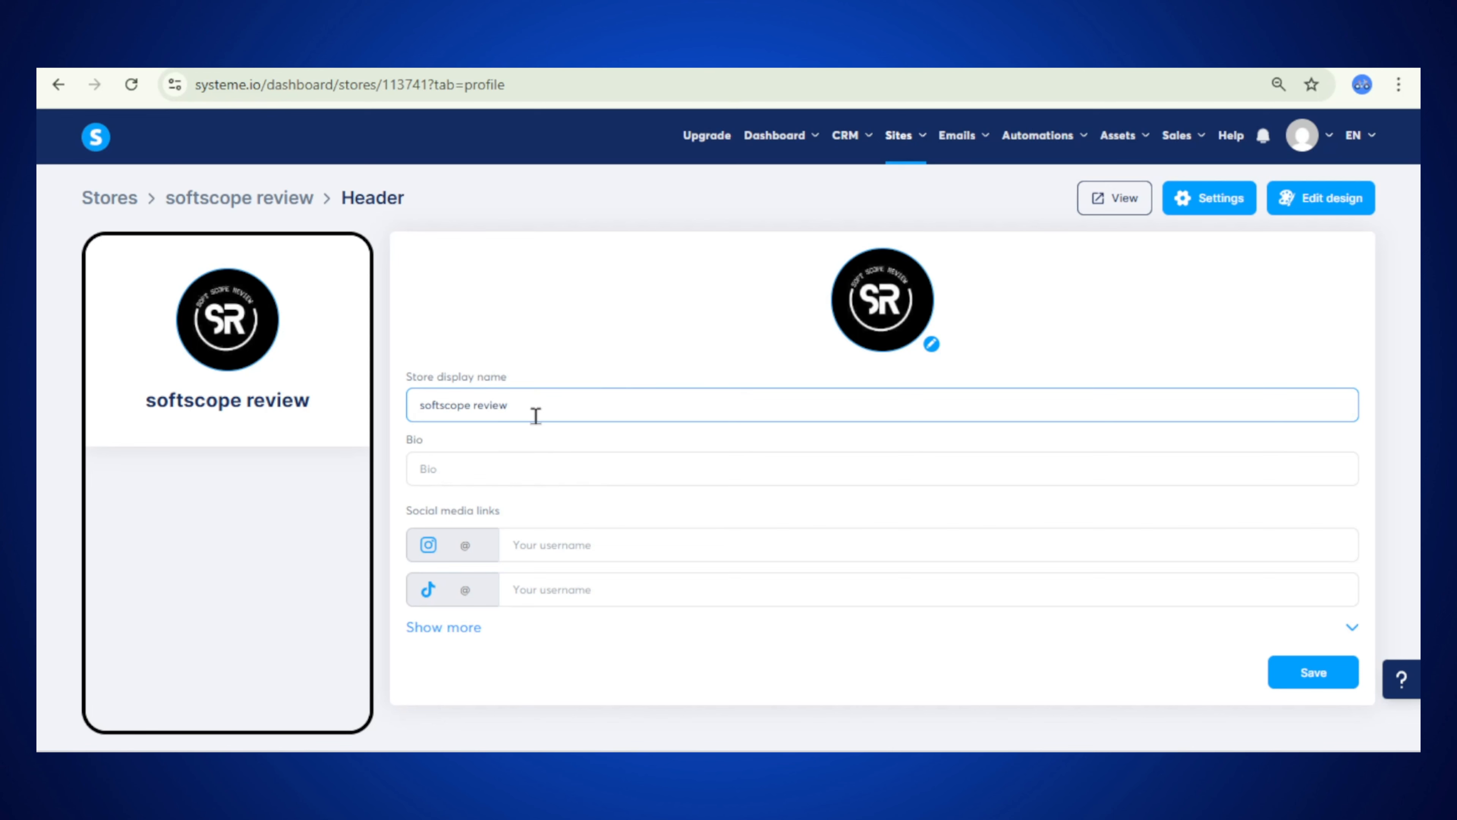
Fill in the header bio with "Your go-to spot for honest, no-fluff software reviews"
left_click(480, 468)
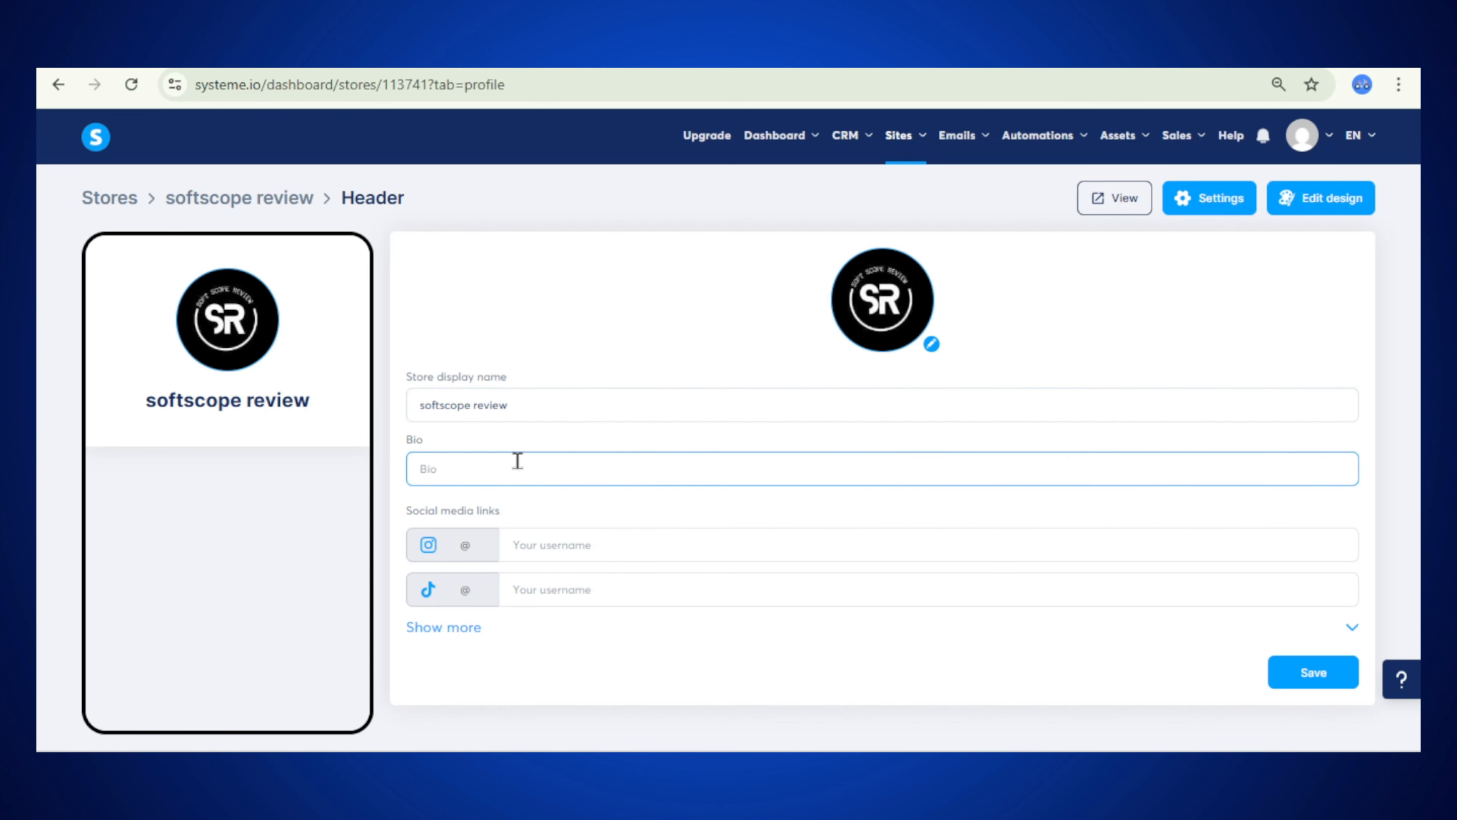
right_click(471, 474)
left_click(434, 460)
right_click(465, 471)
left_click(511, 520)
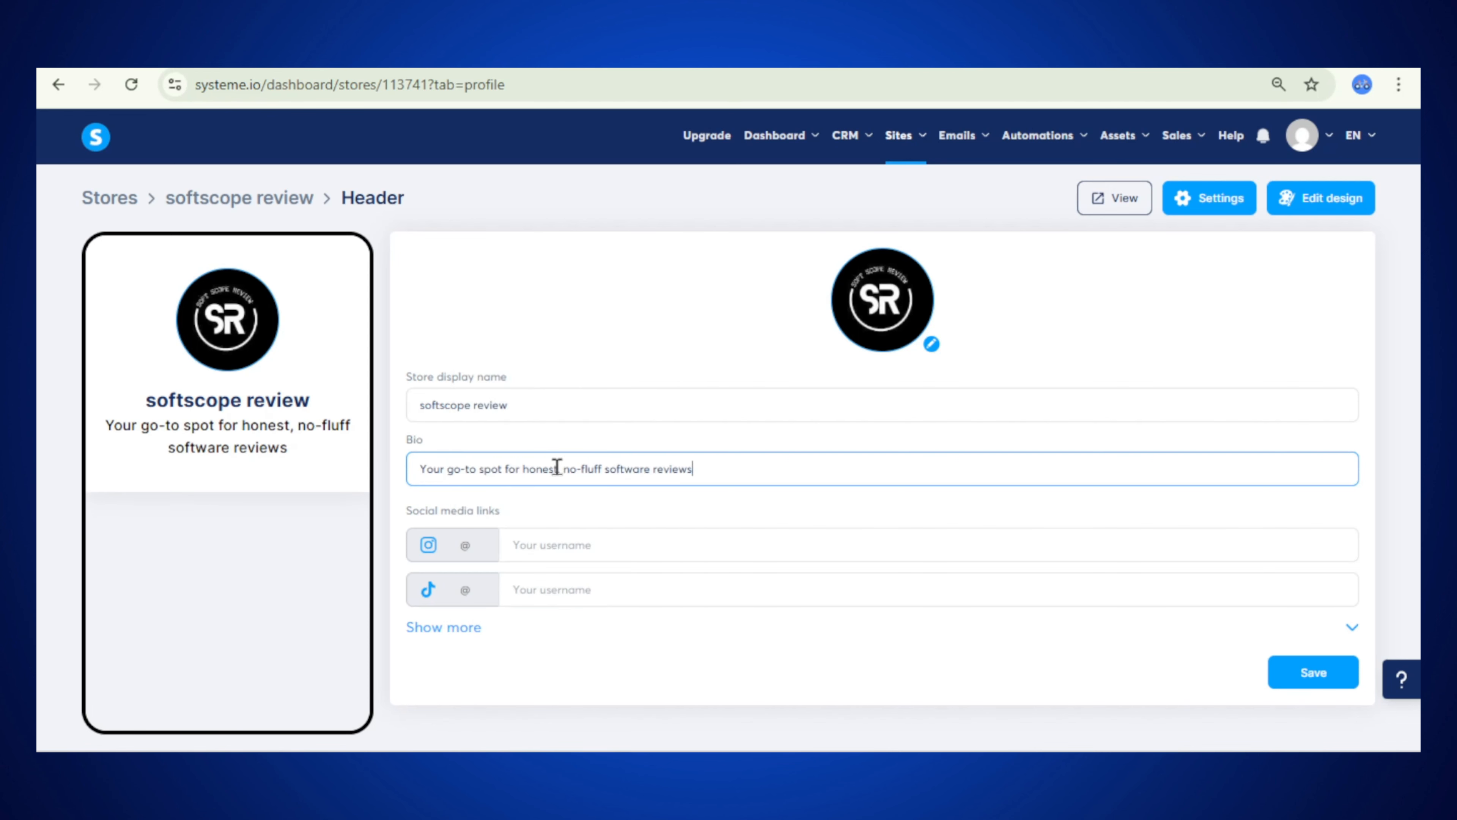
left_click_drag(783, 472, 405, 474)
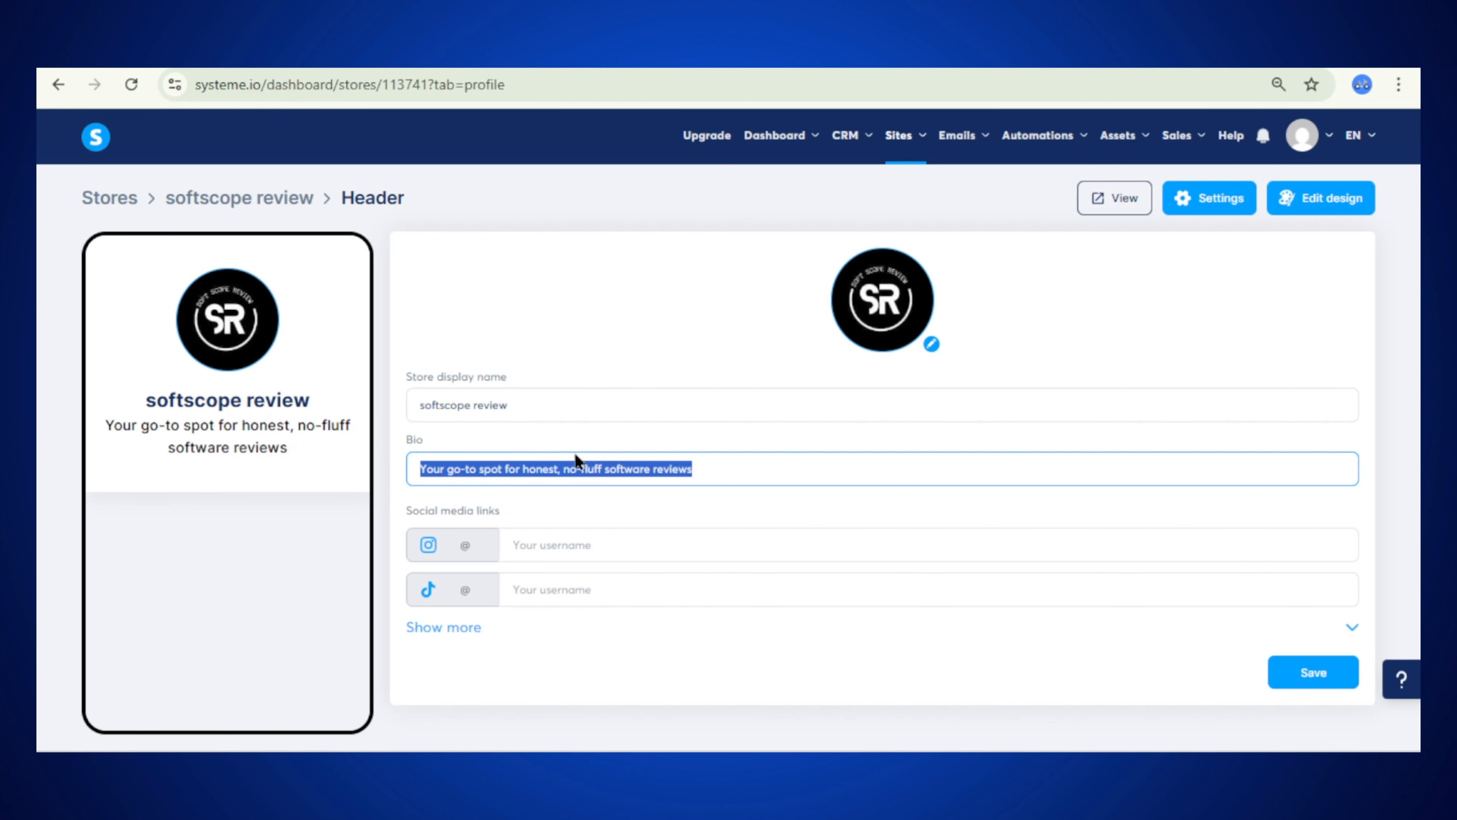
left_click(705, 466)
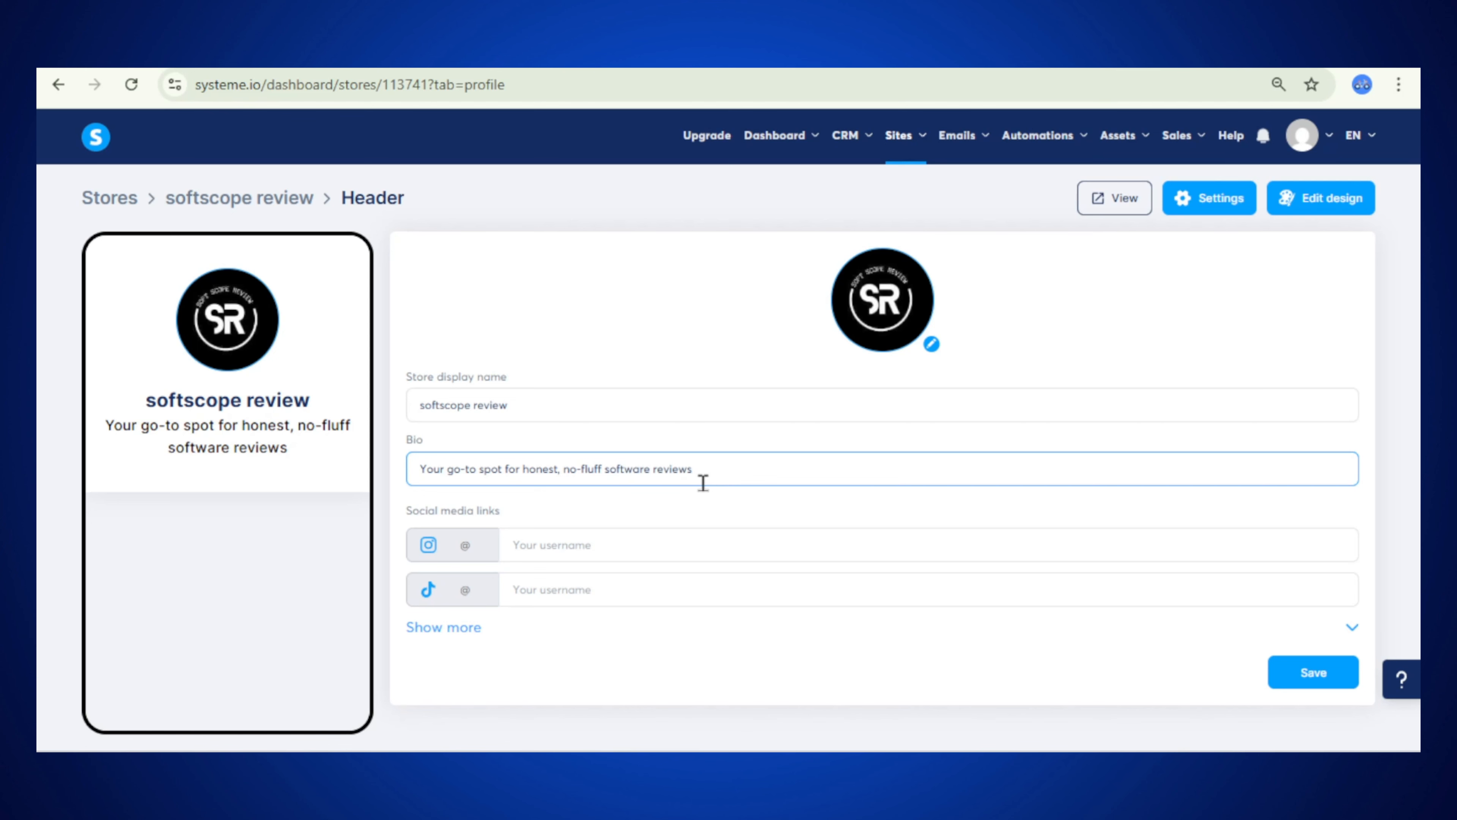
left_click(556, 477)
Enter the Instagram username as softscopereview, reusing the store display name without the space
left_click(532, 551)
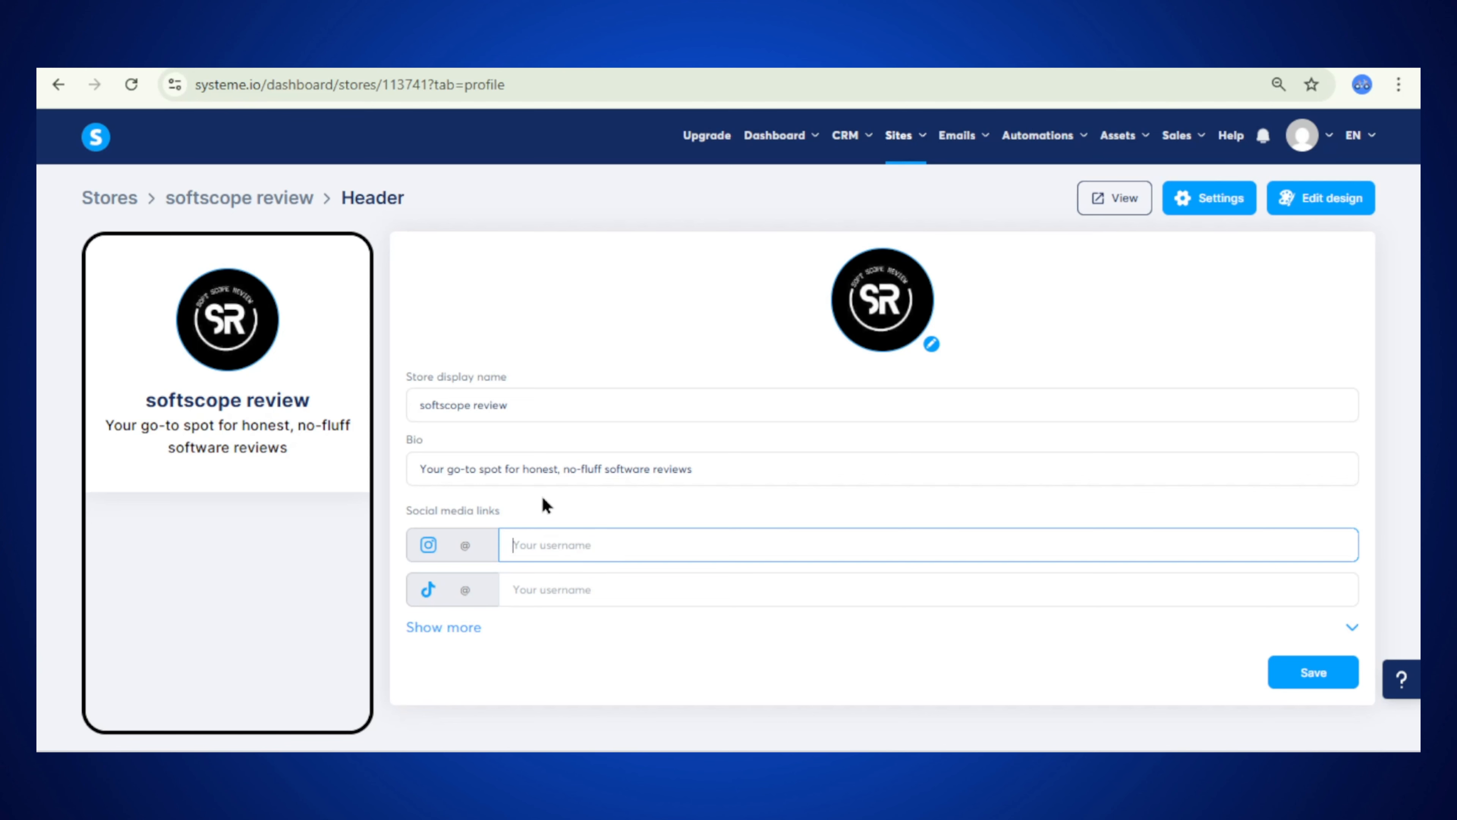
left_click_drag(529, 411, 392, 413)
key("ctrl+c")
left_click(554, 543)
key("ctrl+v")
left_click(568, 544)
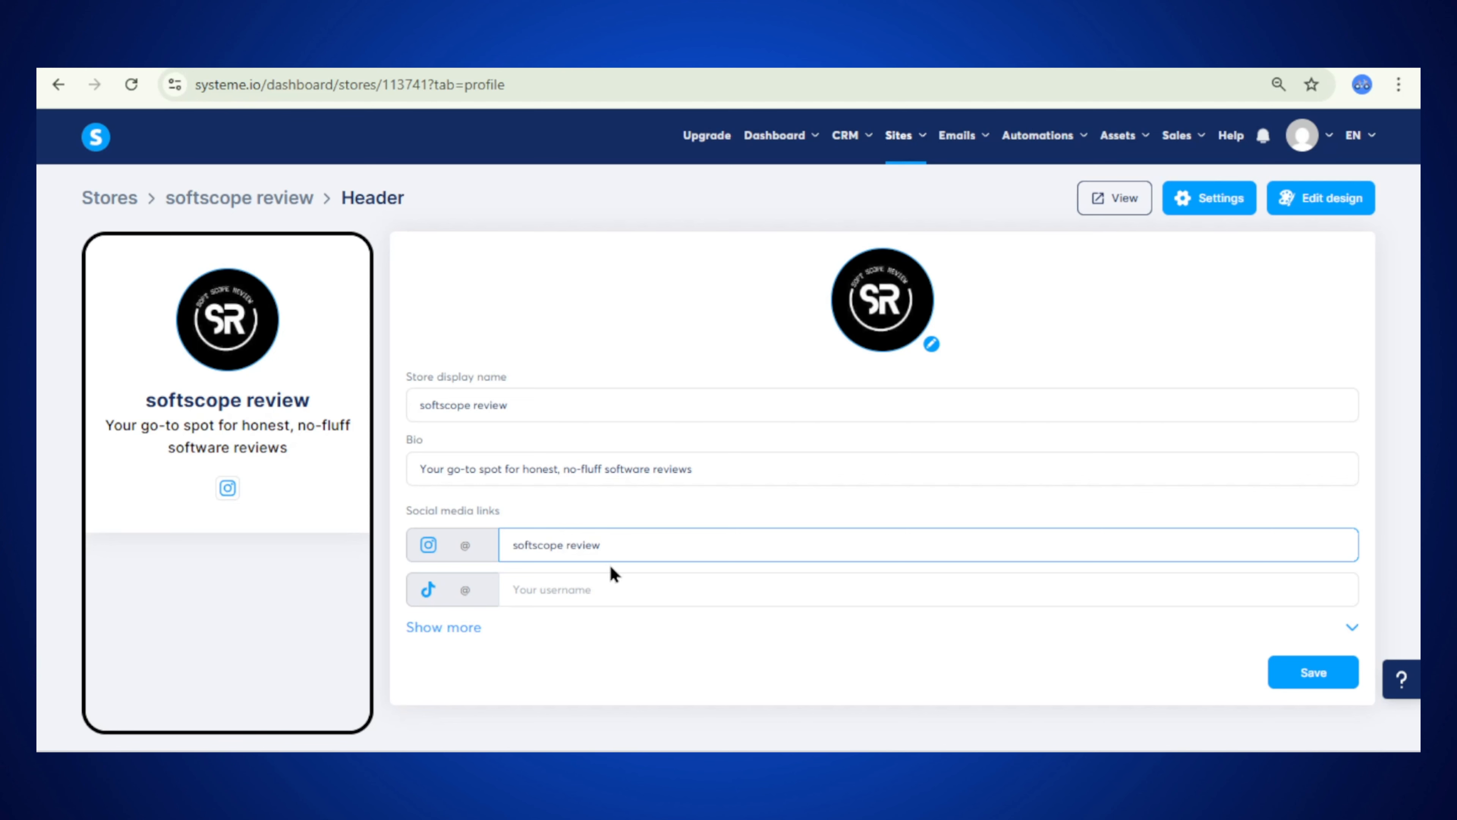
key("BackSpace")
Enter the TikTok username as softscopereview in the header's social media links
left_click(539, 591)
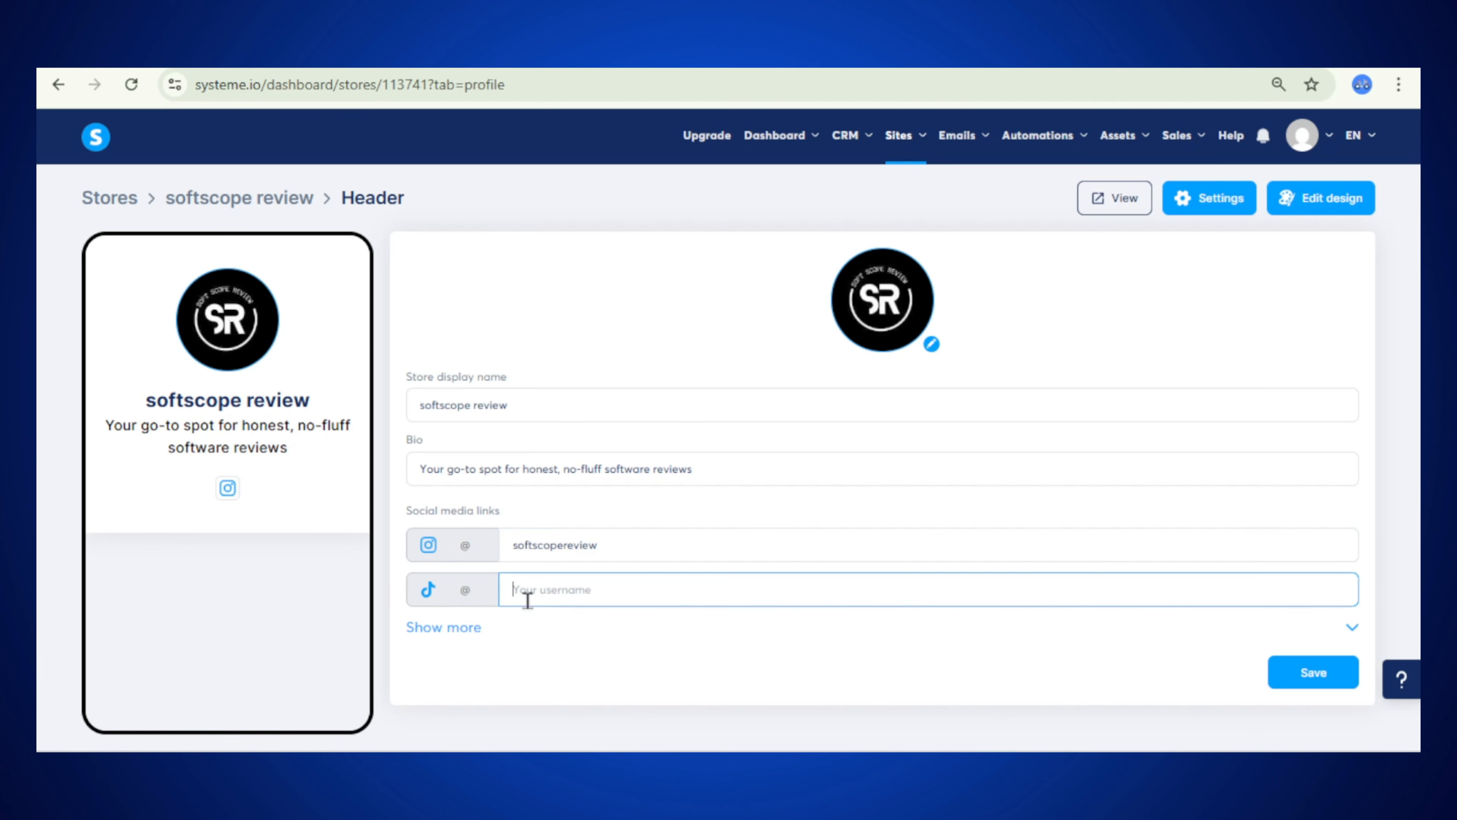
key("ctrl+v")
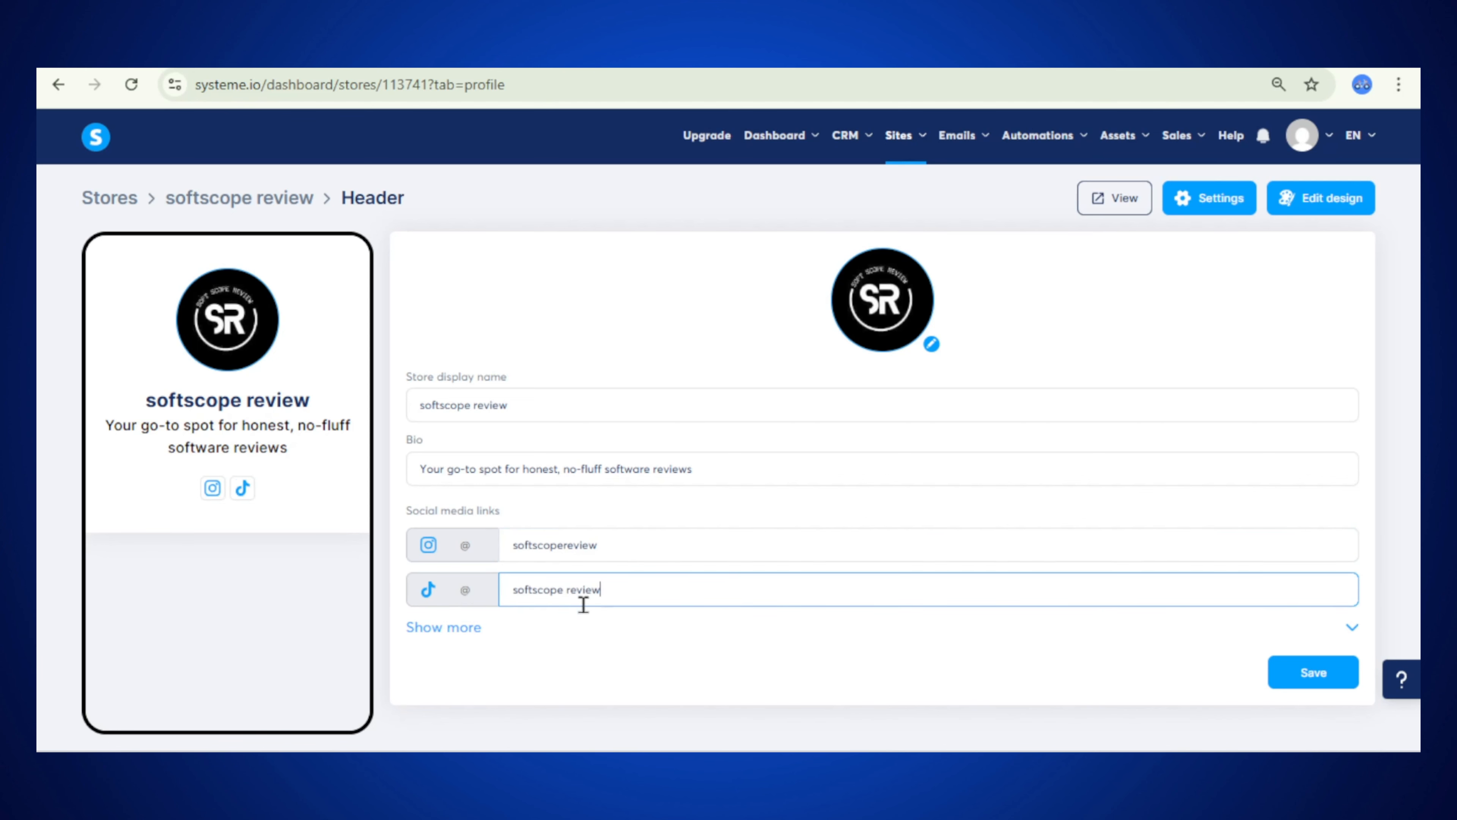
key("BackSpace")
Expand the full list of social media links and examine which ones take a username and which a full URL
left_click(431, 629)
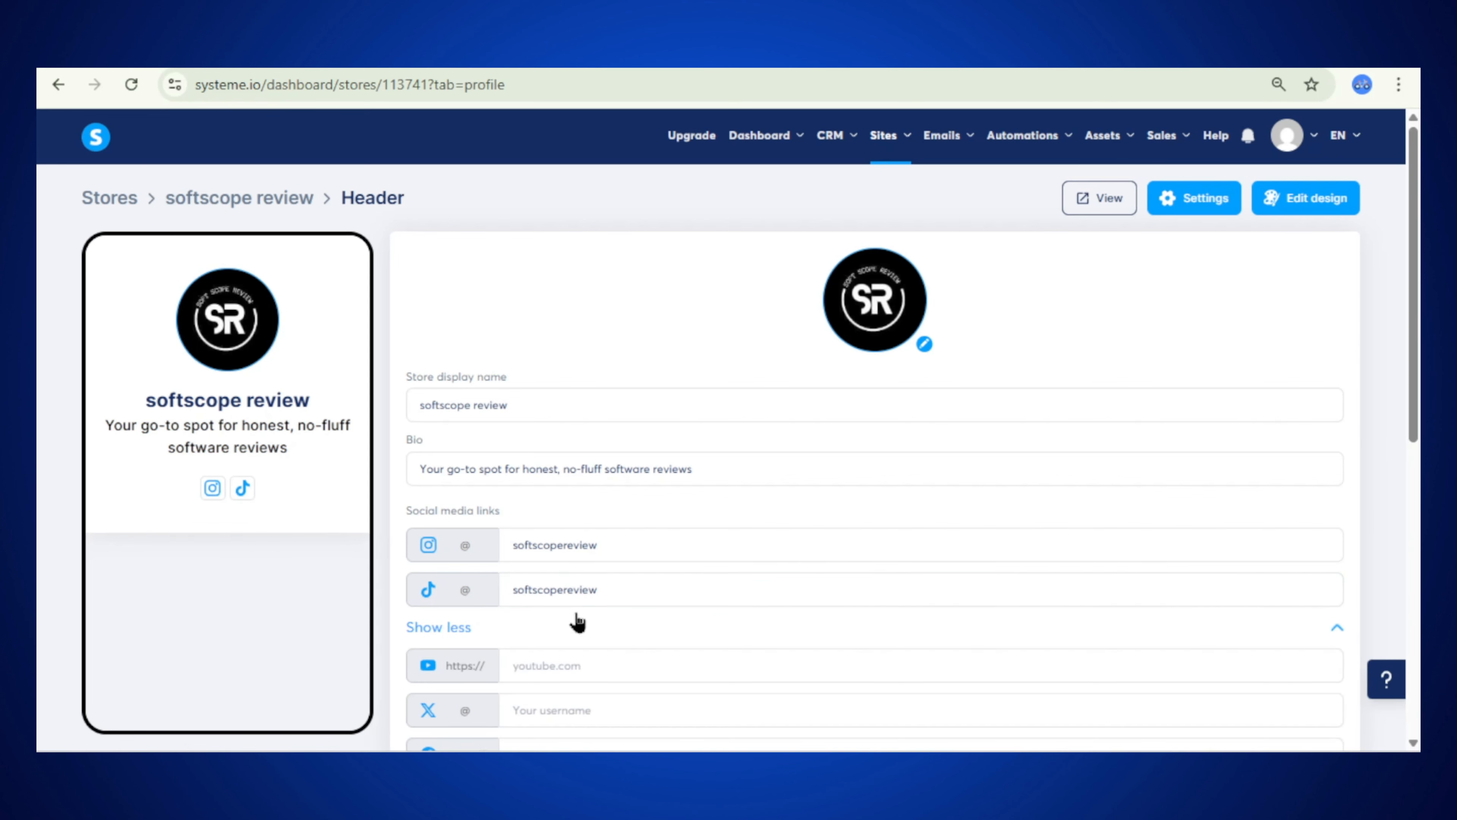
scroll(1382, 424, "down", 6)
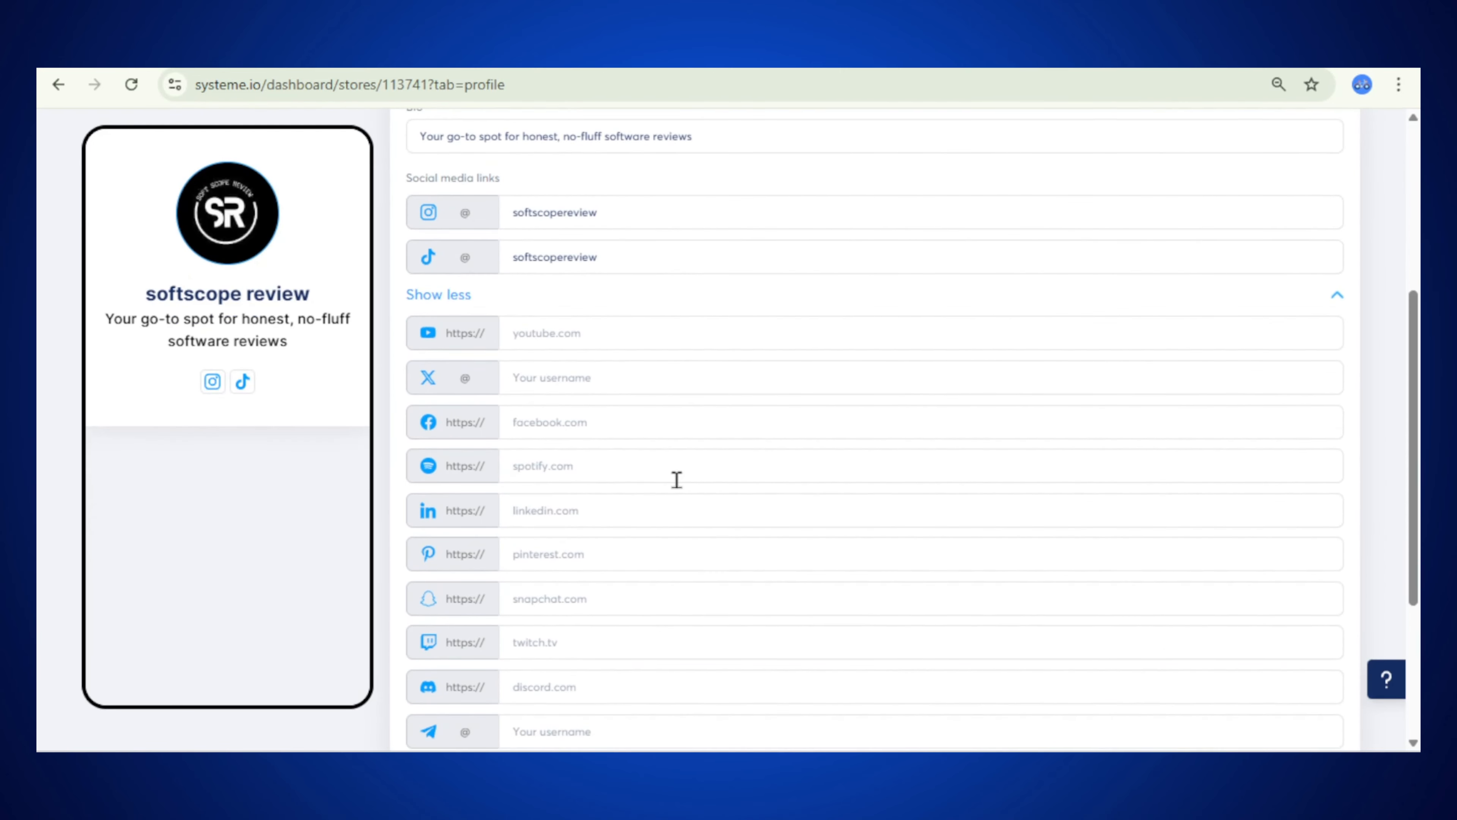
scroll(927, 478, "down", 4)
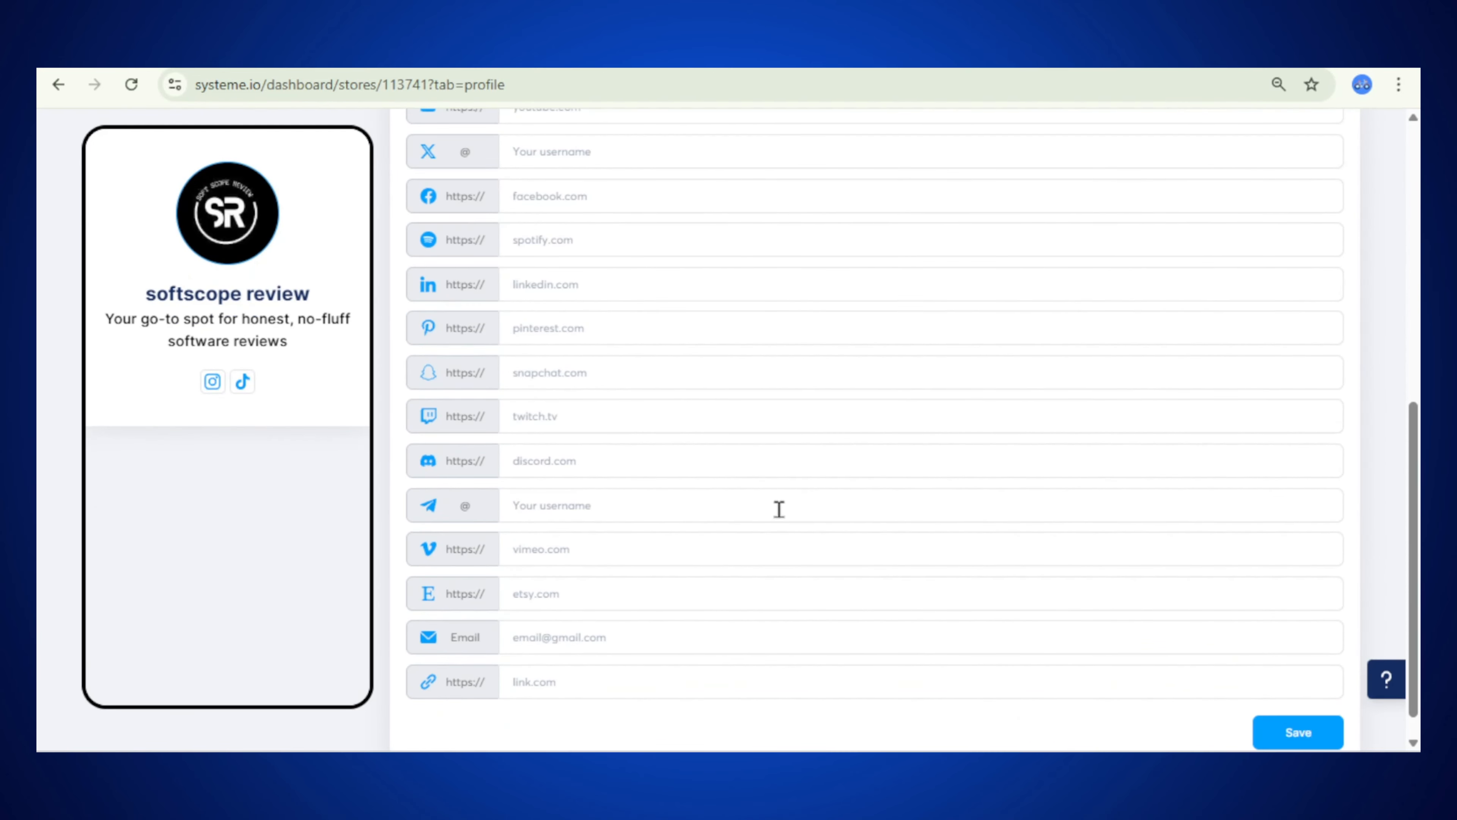
left_click(592, 642)
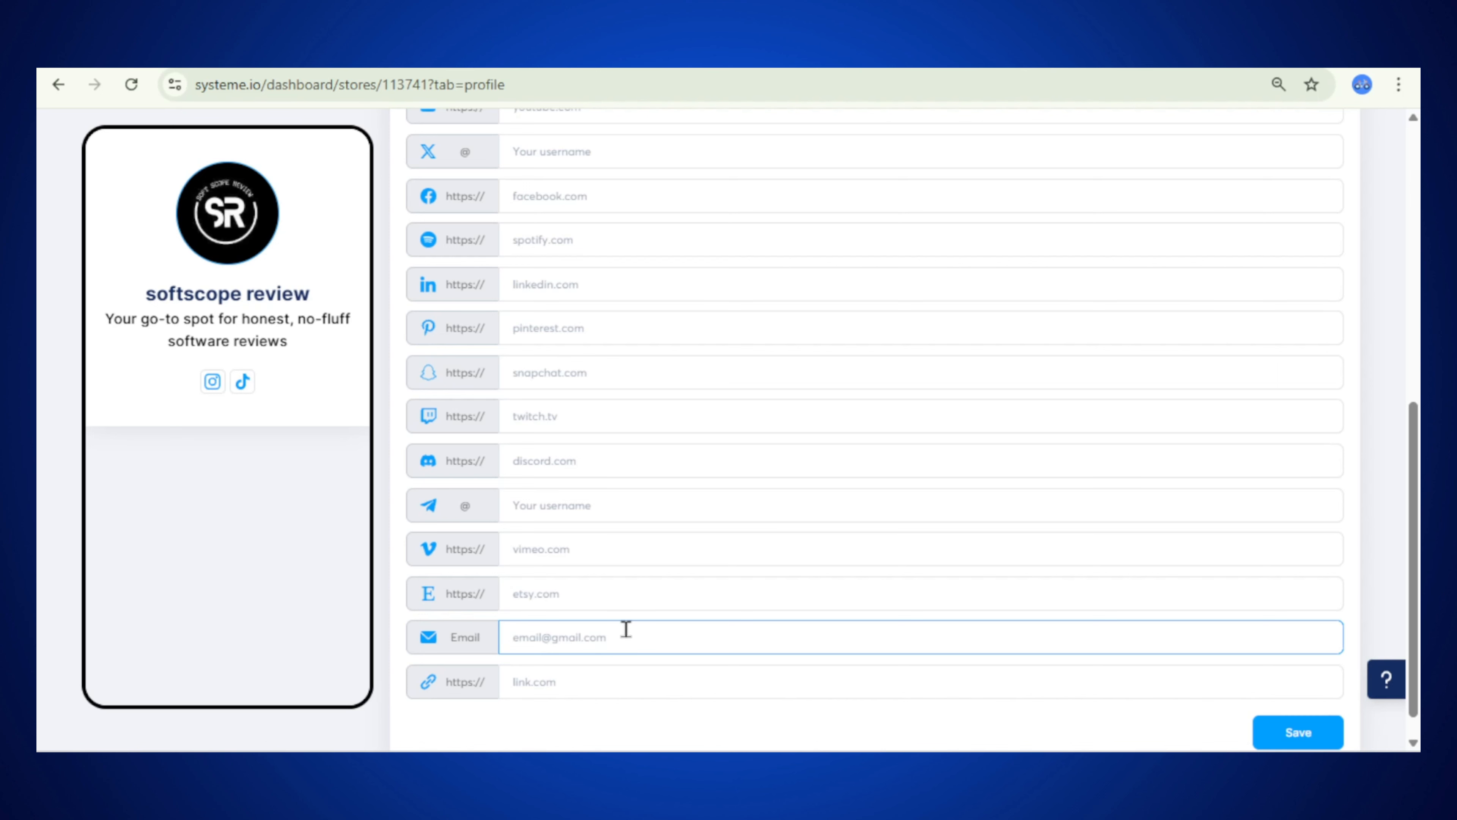
scroll(693, 628, "up", 3)
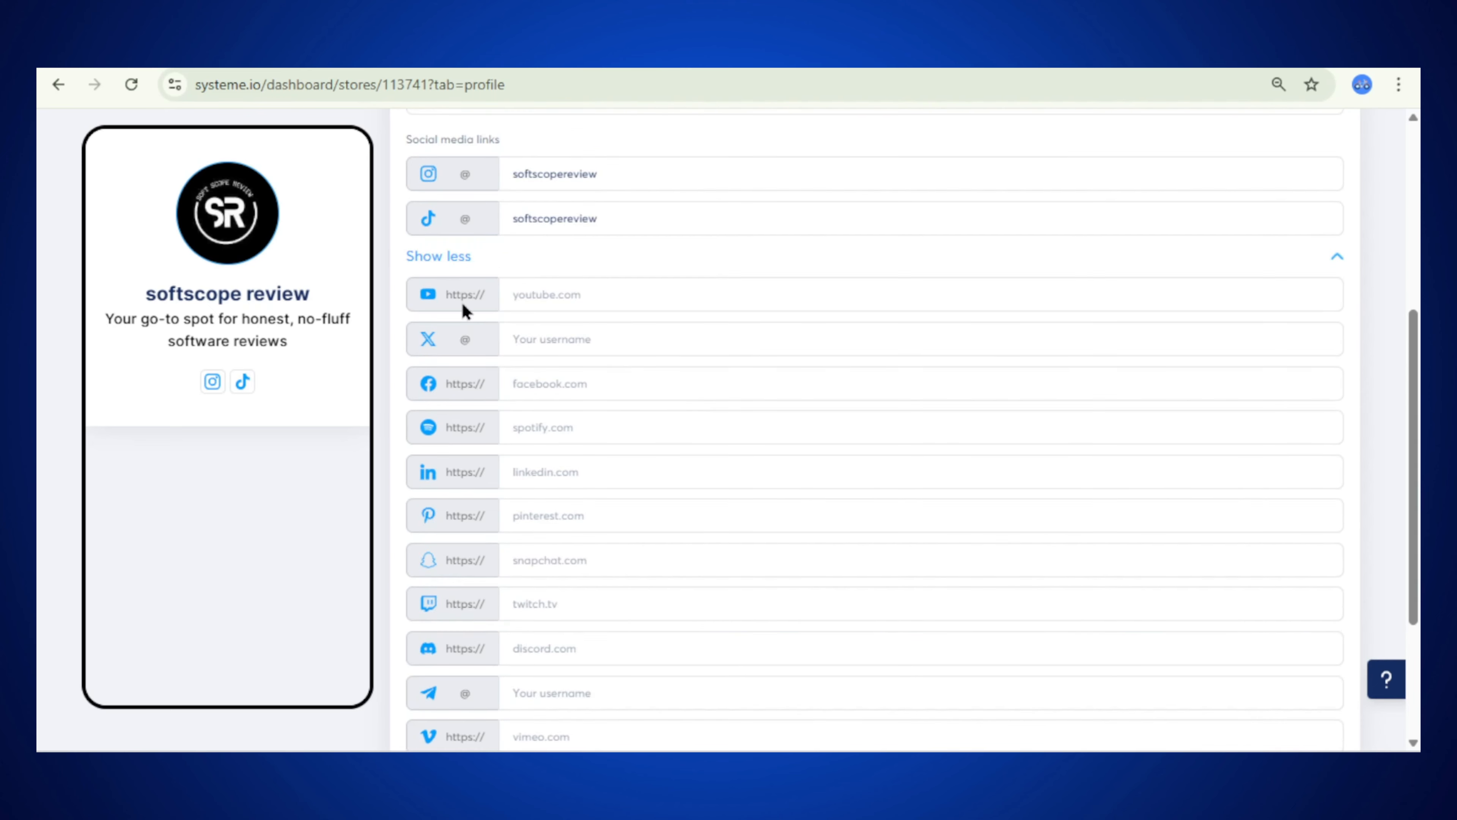
left_click_drag(662, 171, 503, 180)
left_click(658, 179)
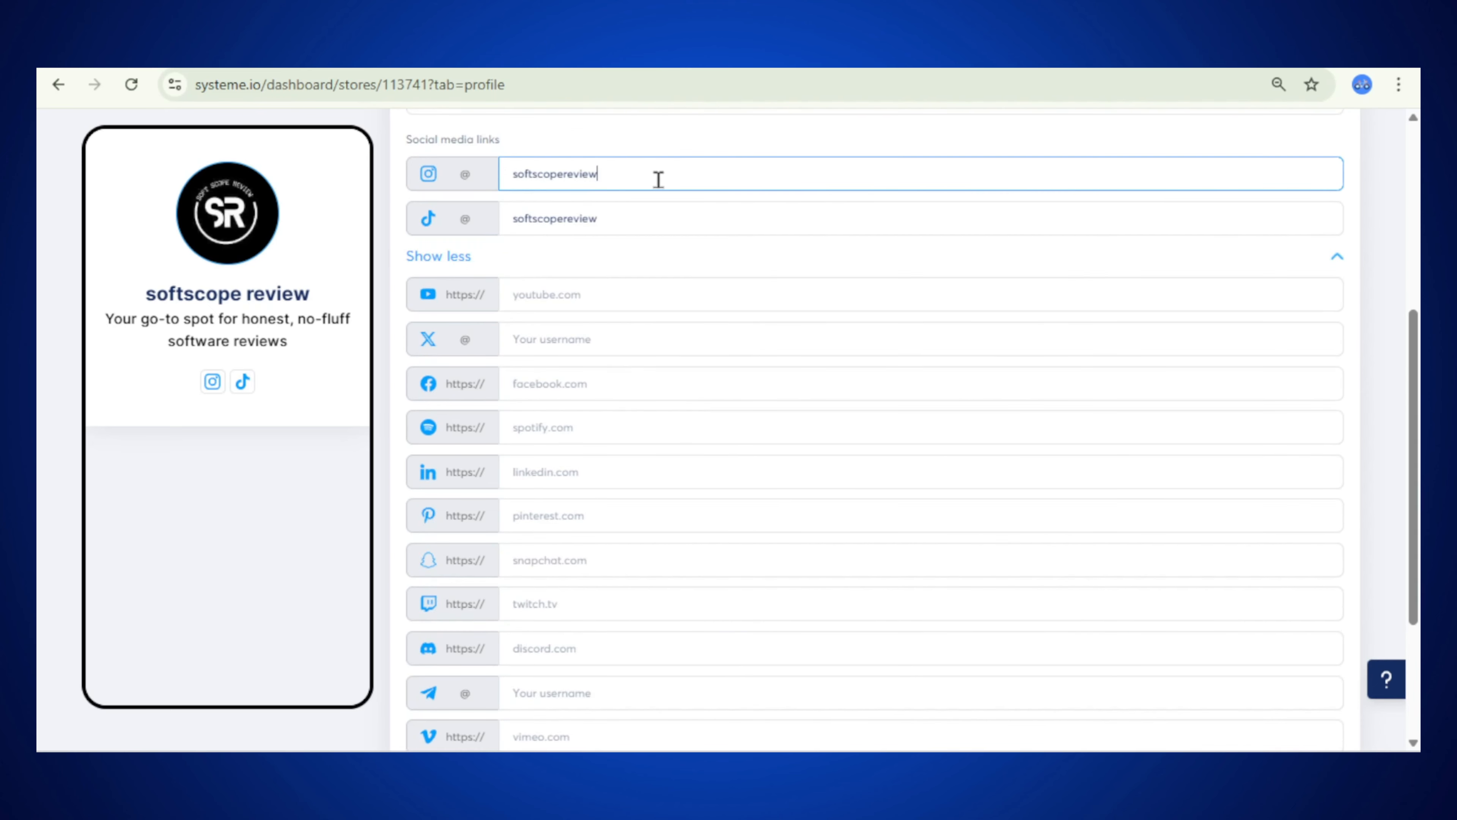
left_click_drag(445, 297, 511, 293)
left_click(462, 299)
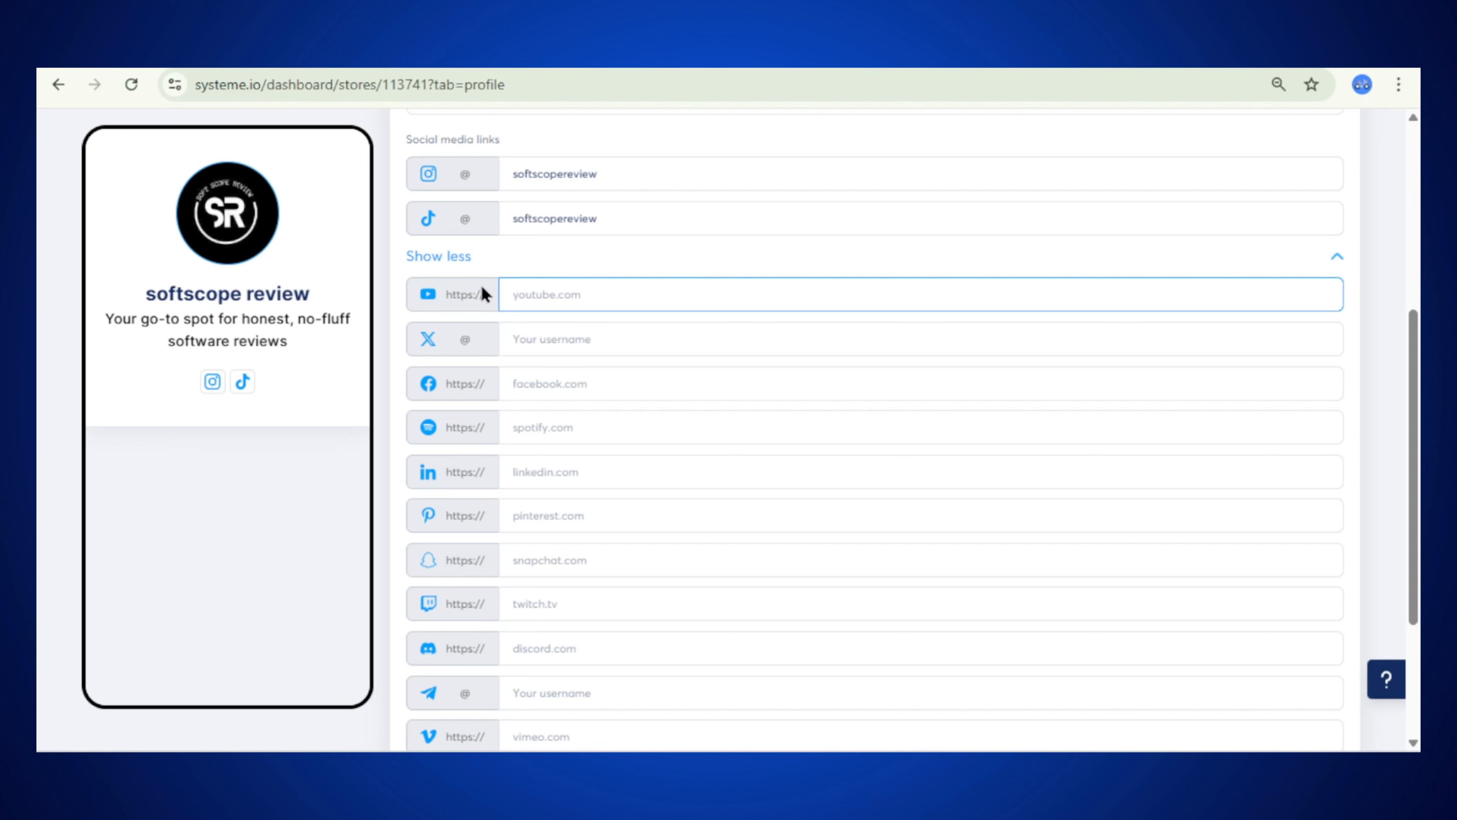
left_click_drag(489, 298, 439, 296)
left_click(525, 295)
left_click_drag(474, 341, 445, 346)
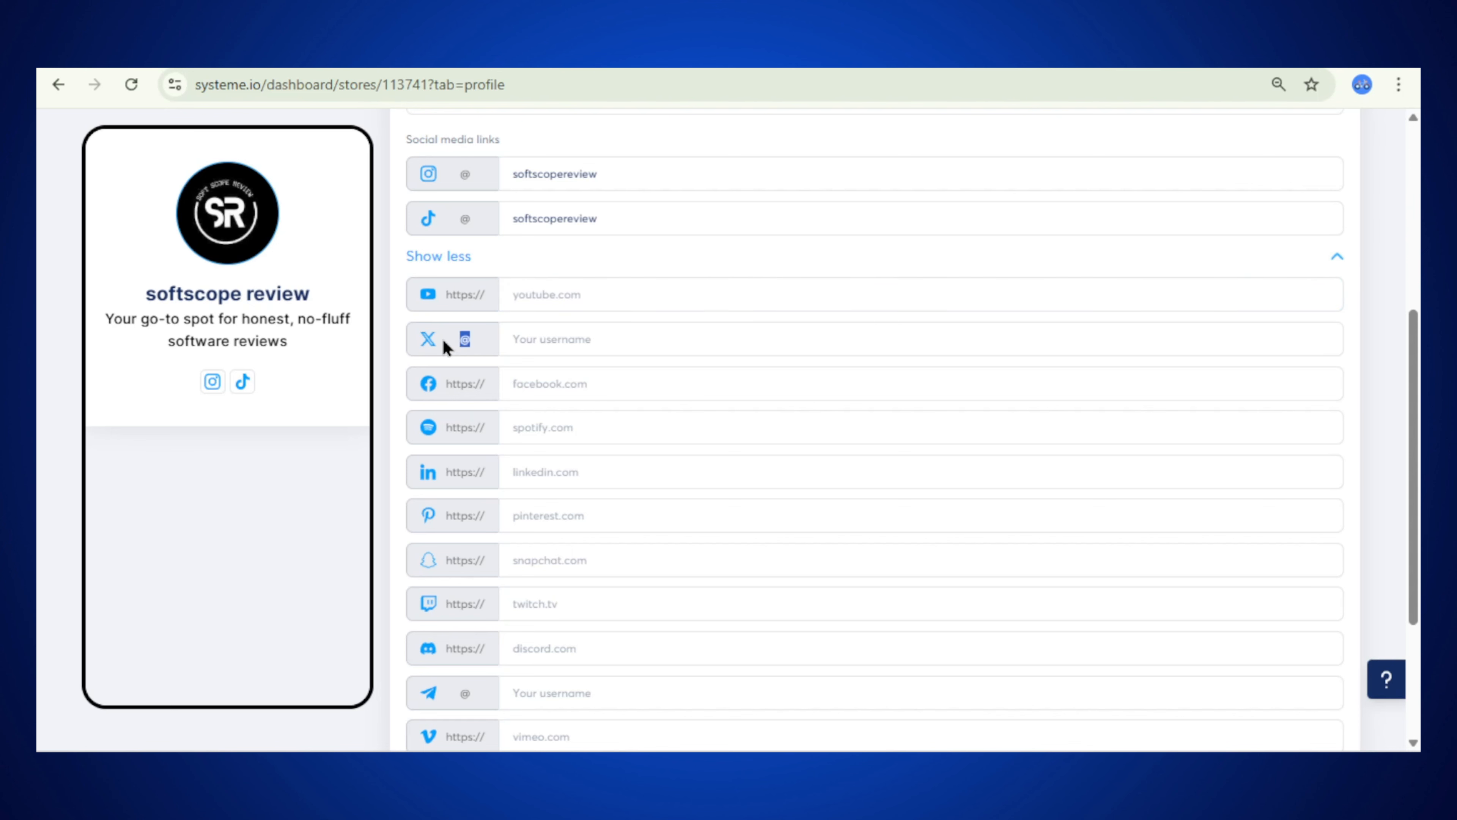
left_click(544, 340)
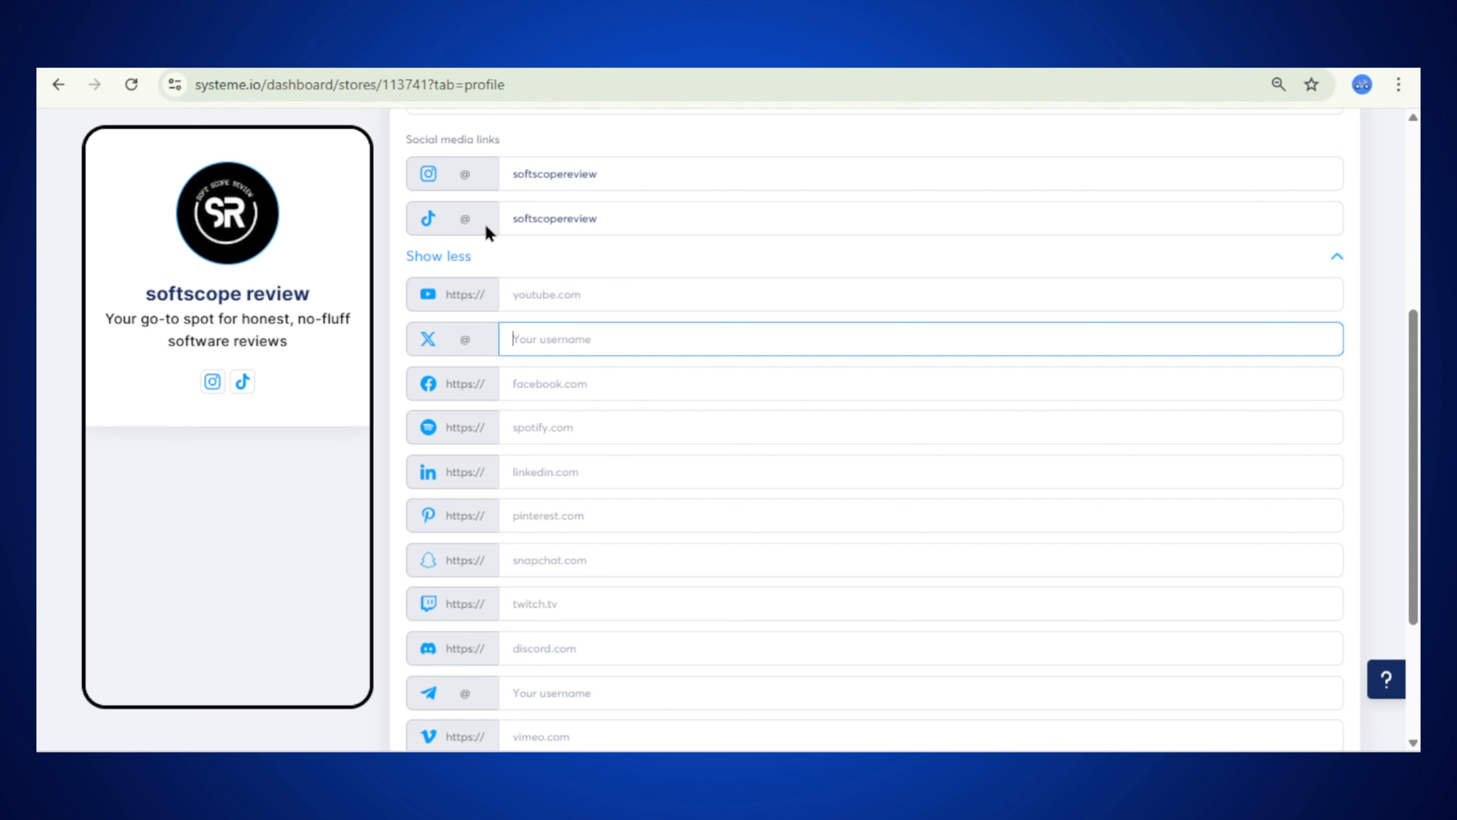
Switch to the browser window showing the SoftScope Review YouTube channel and look through its page and videos
left_click(562, 219)
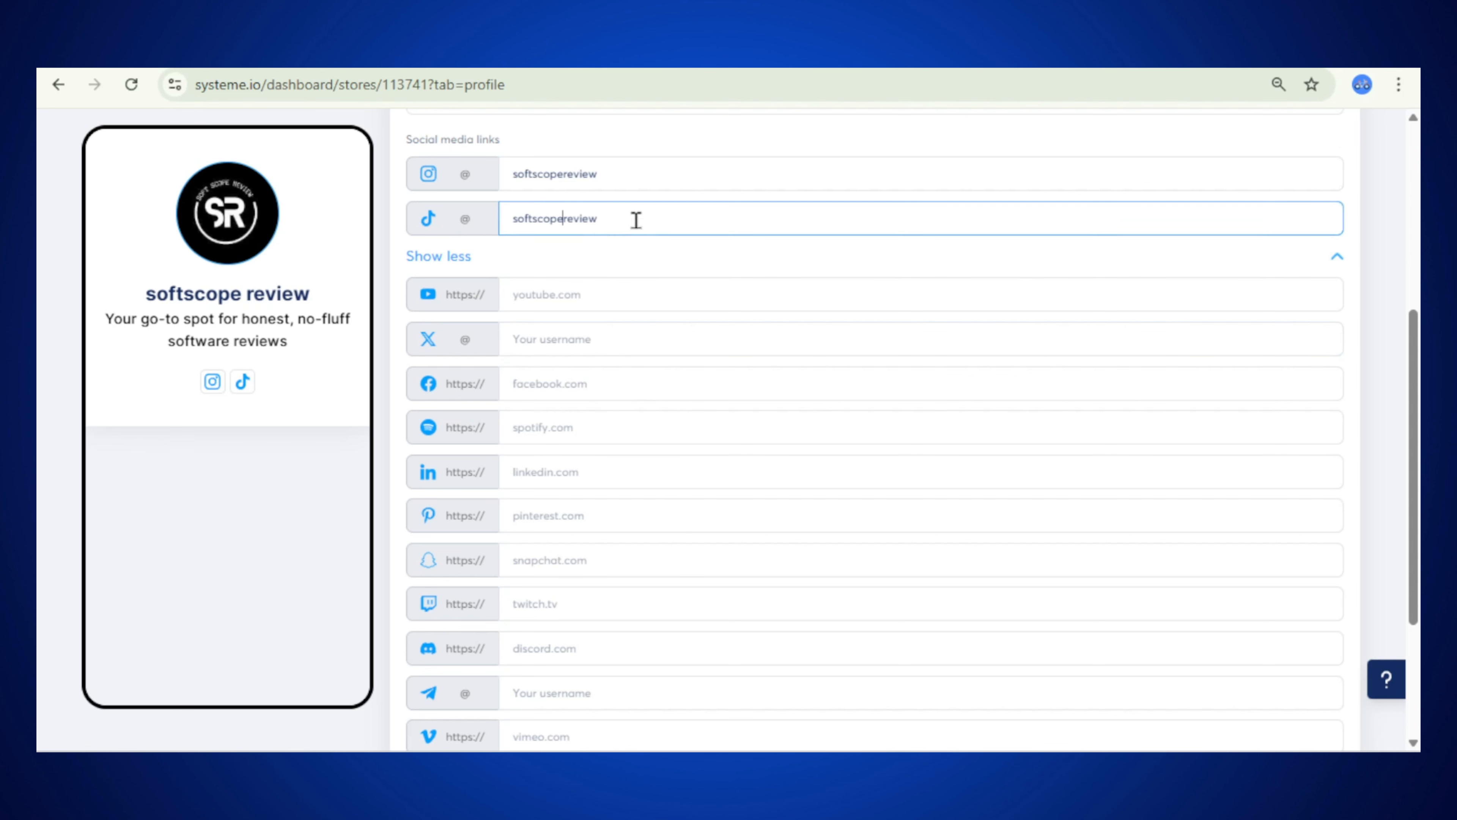
left_click_drag(494, 291, 454, 301)
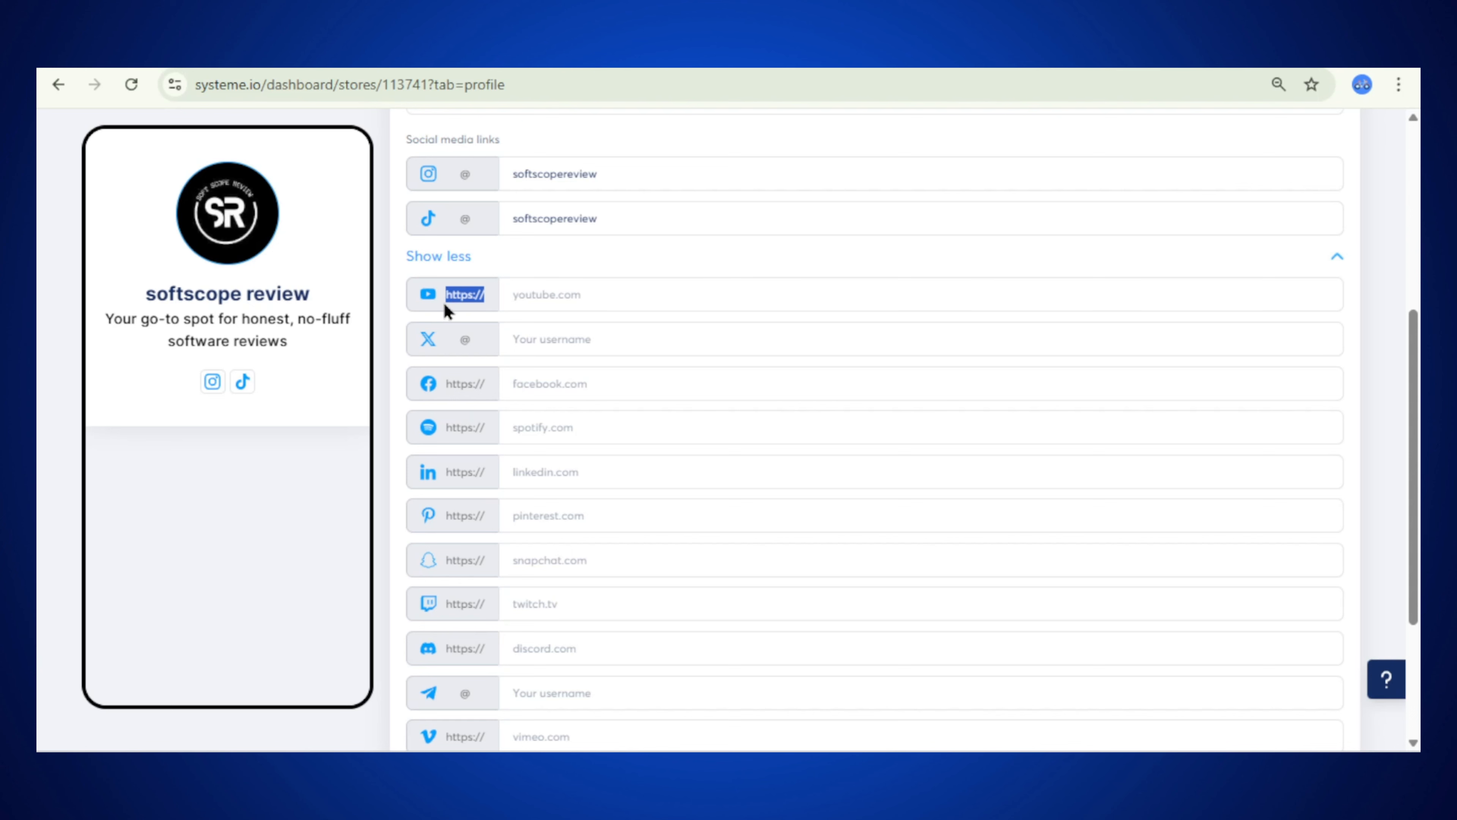
left_click(539, 296)
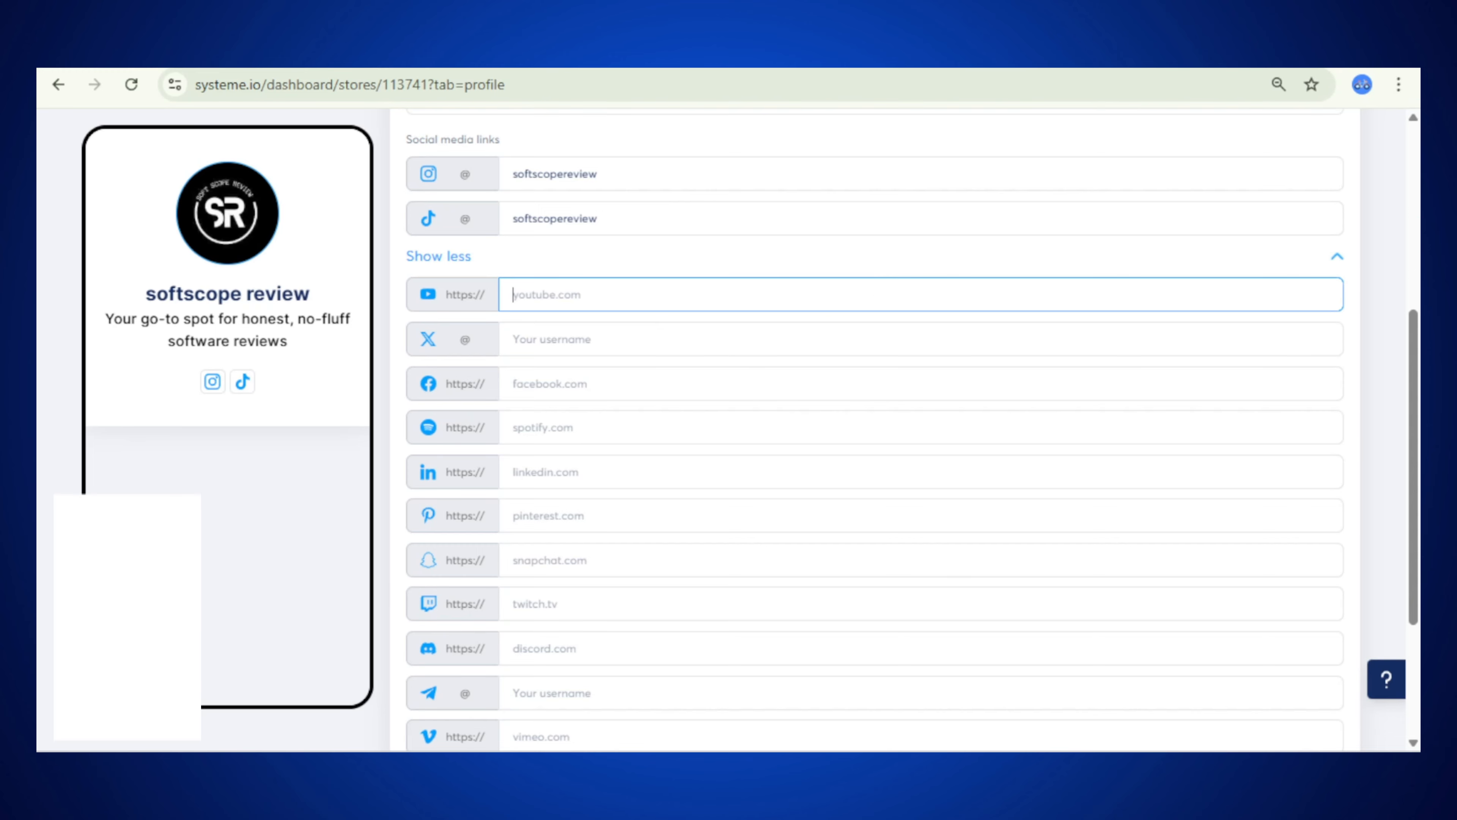
key("alt+Tab")
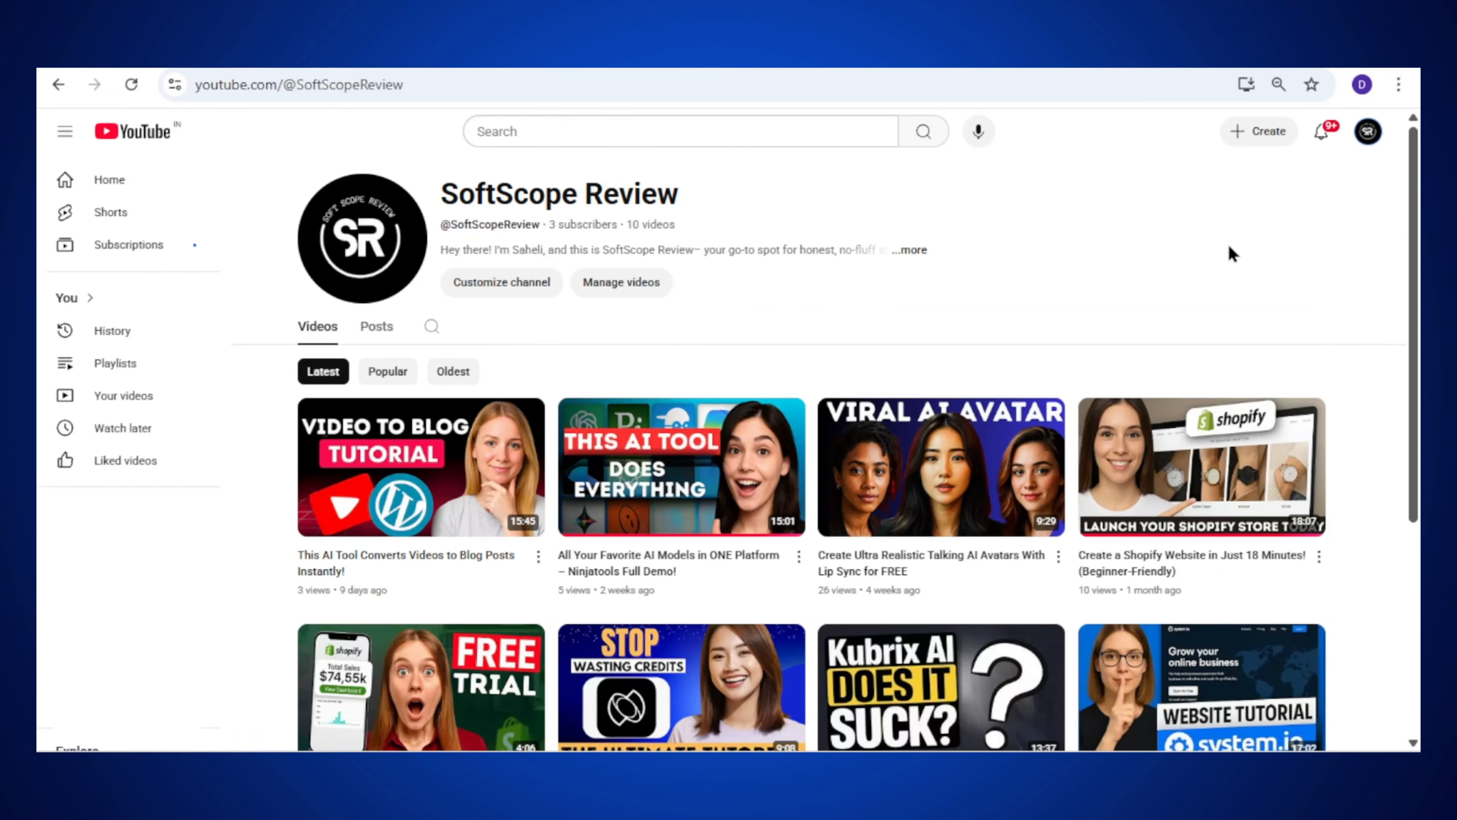
scroll(1233, 255, "down", 3)
scroll(855, 284, "up", 3)
scroll(1168, 292, "down", 4)
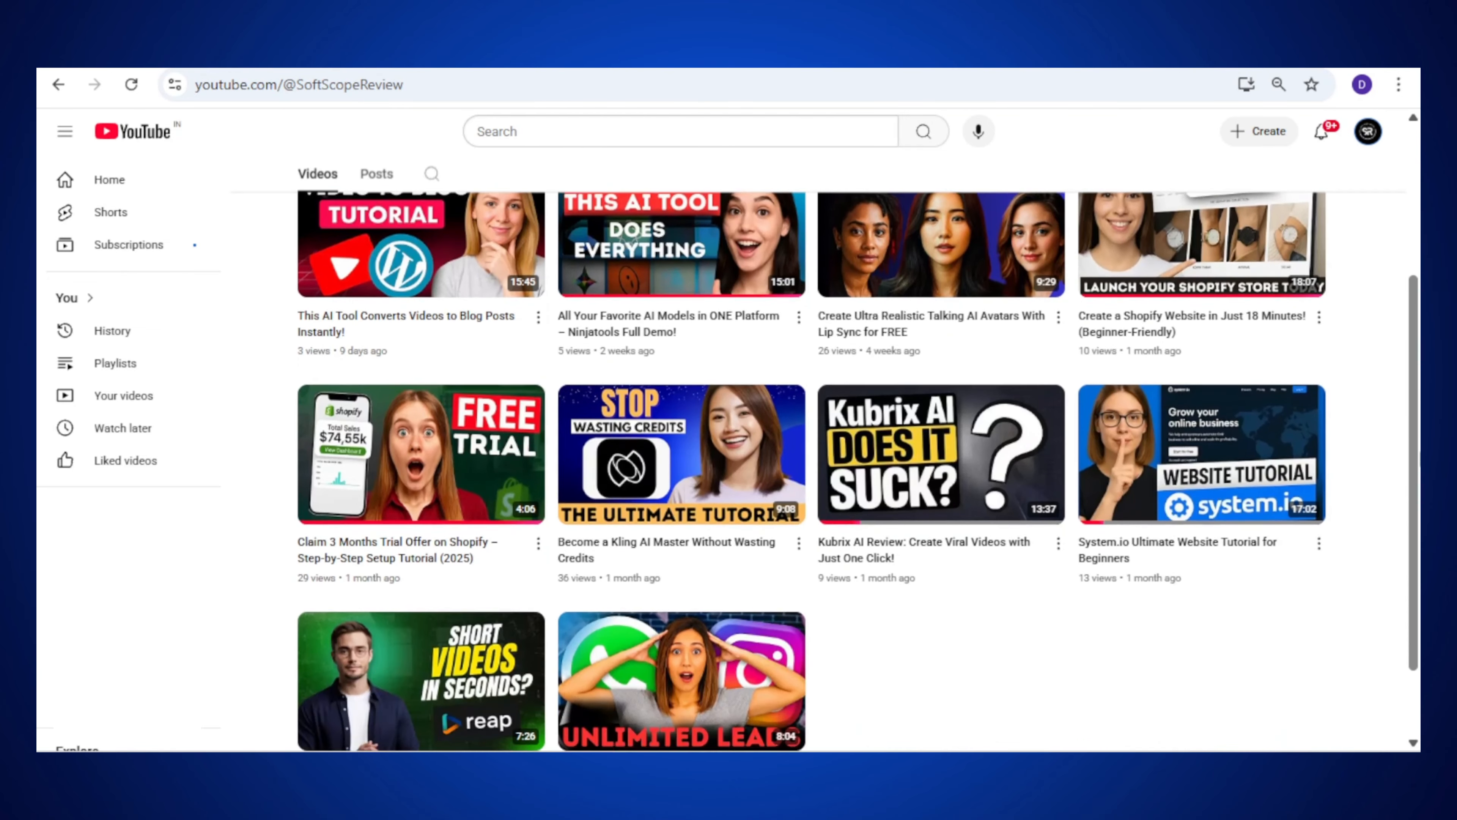
scroll(1201, 320, "down", 1)
scroll(1200, 320, "up", 5)
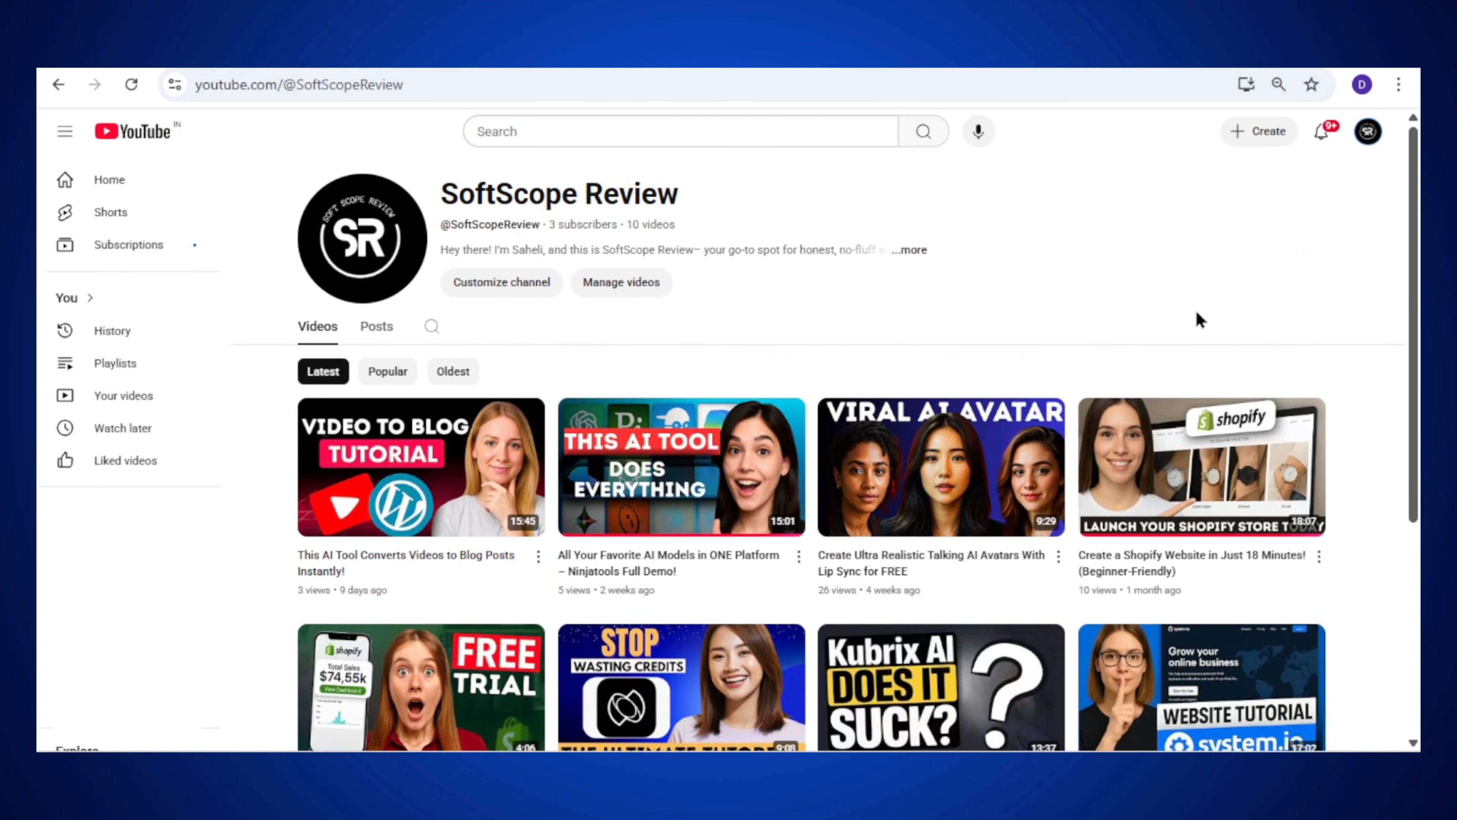
key("ctrl+l")
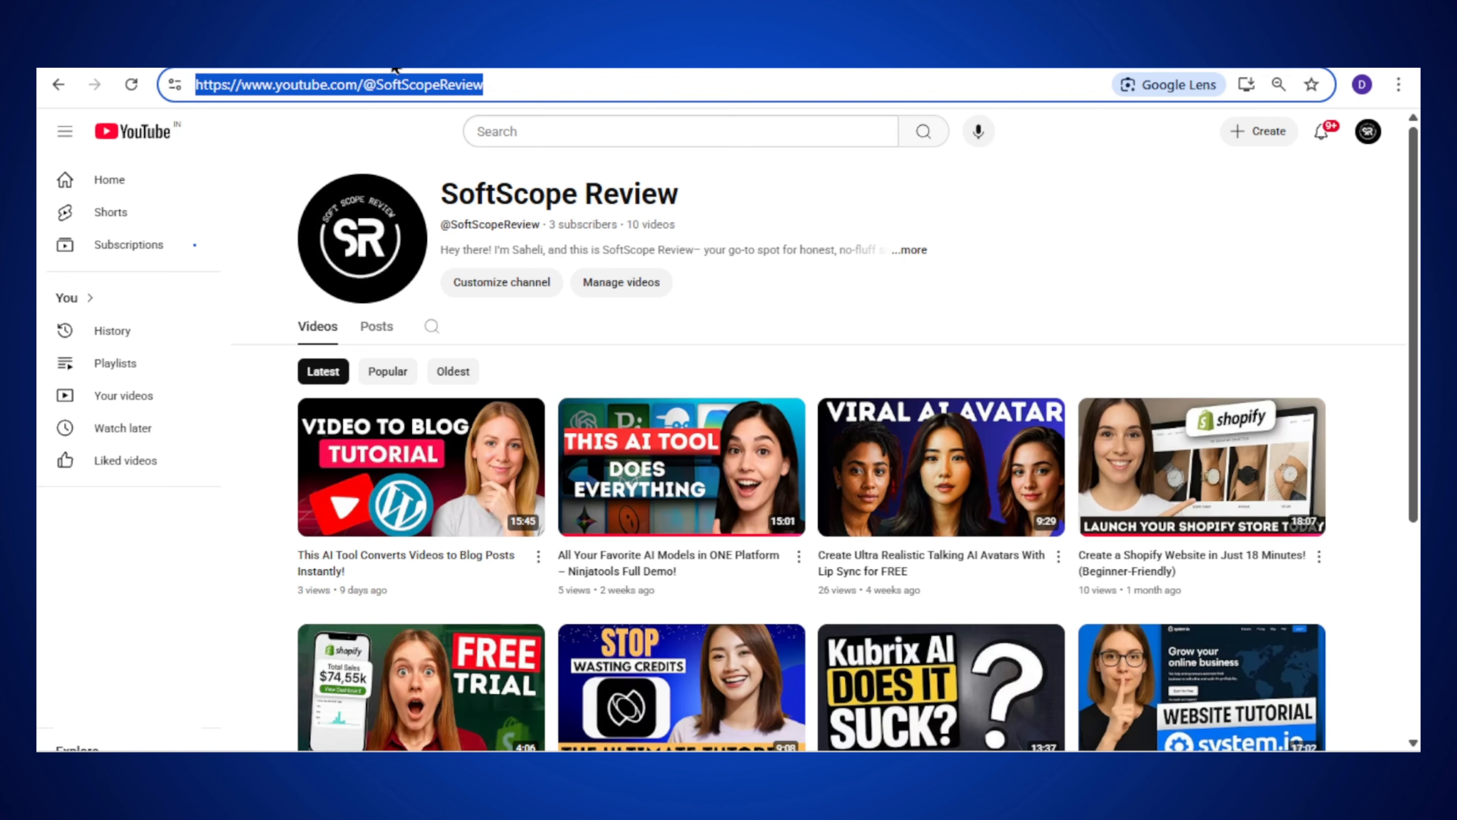
left_click(513, 83)
key("ctrl+a")
right_click(474, 91)
left_click(546, 283)
key("alt+Tab")
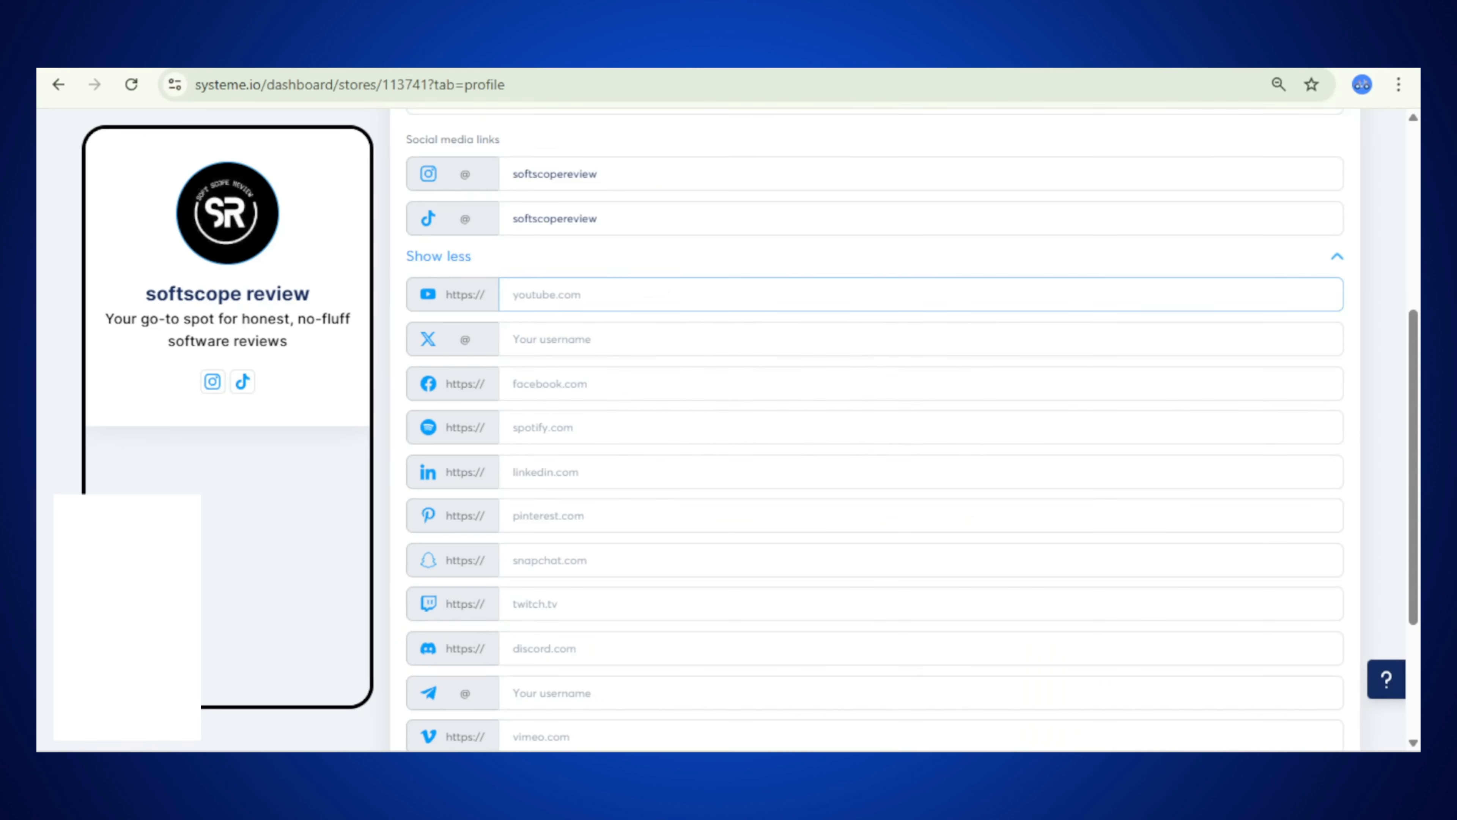
right_click(548, 295)
left_click(635, 520)
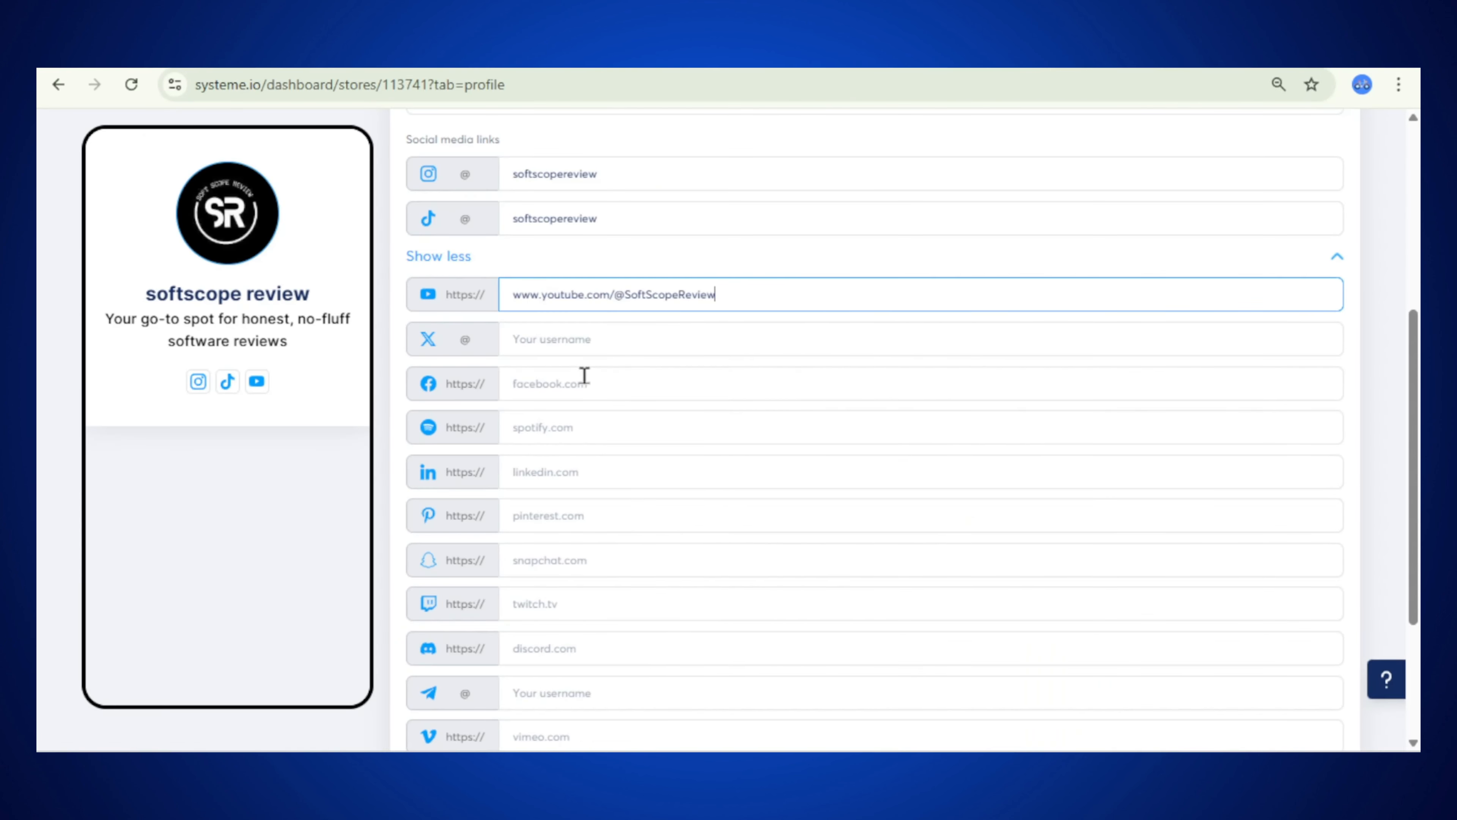
Leave the remaining social media links empty and save the store header
left_click(707, 340)
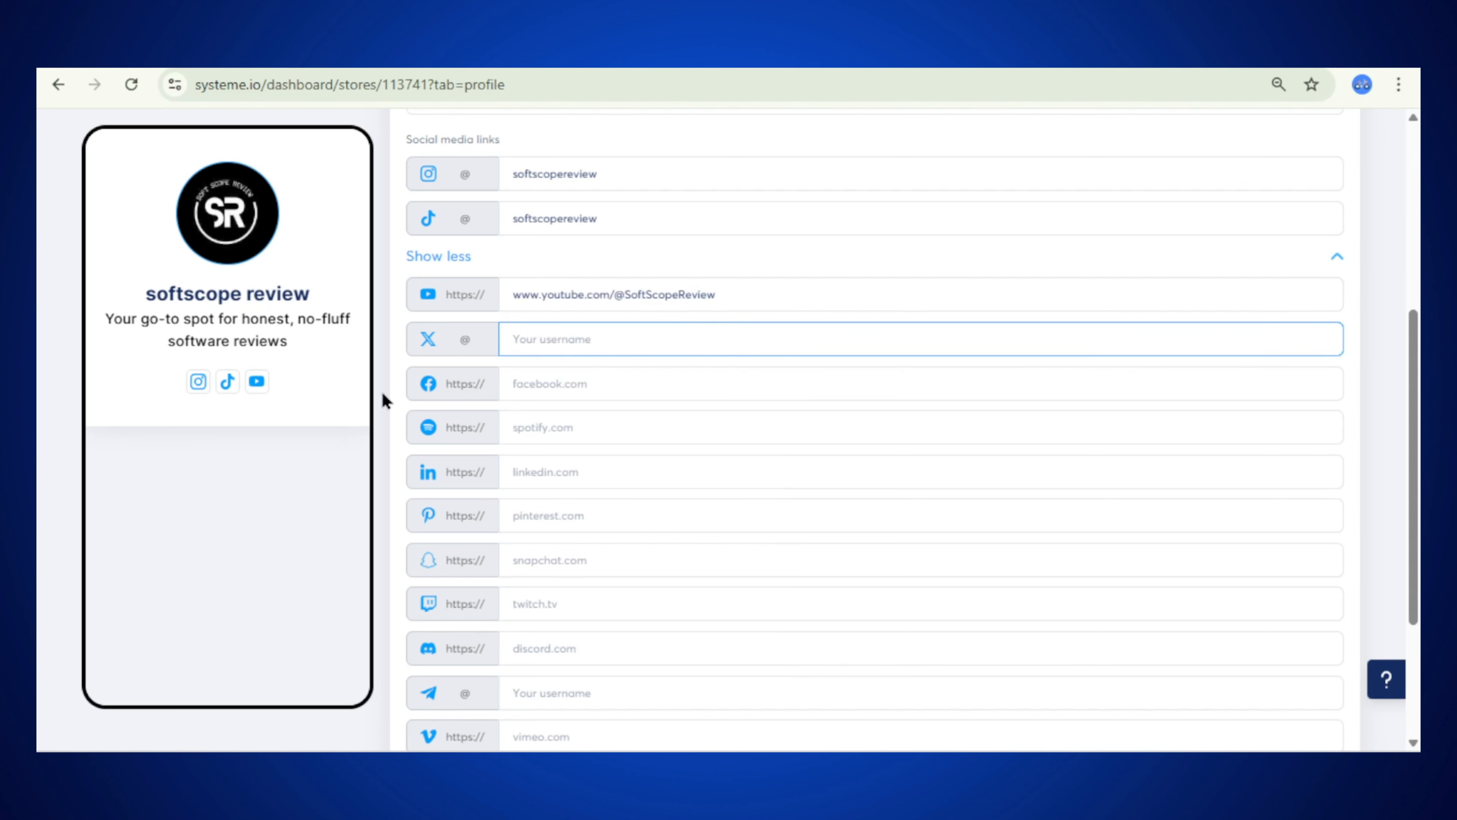
left_click(308, 385)
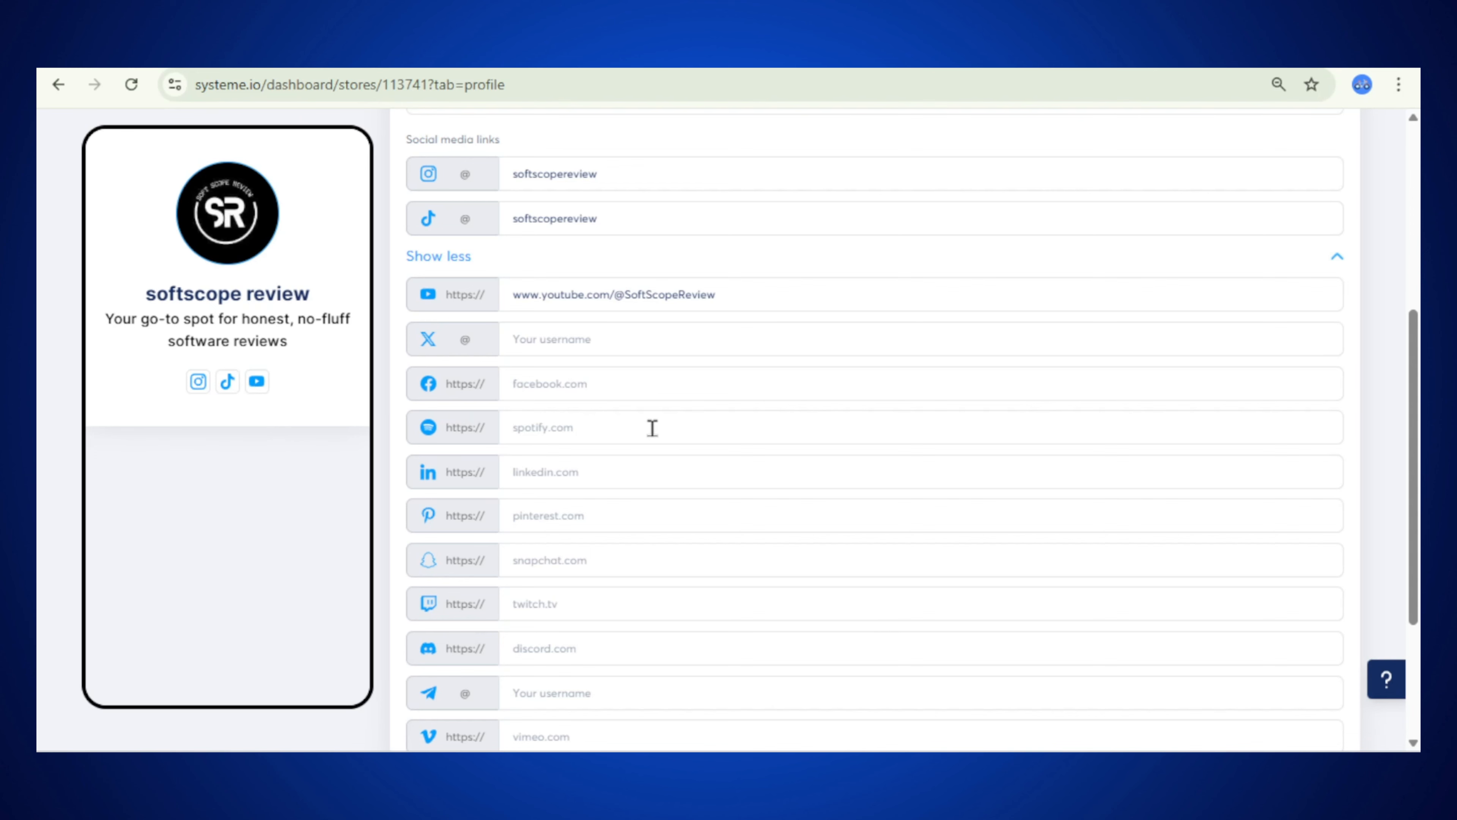
scroll(1413, 459, "down", 3)
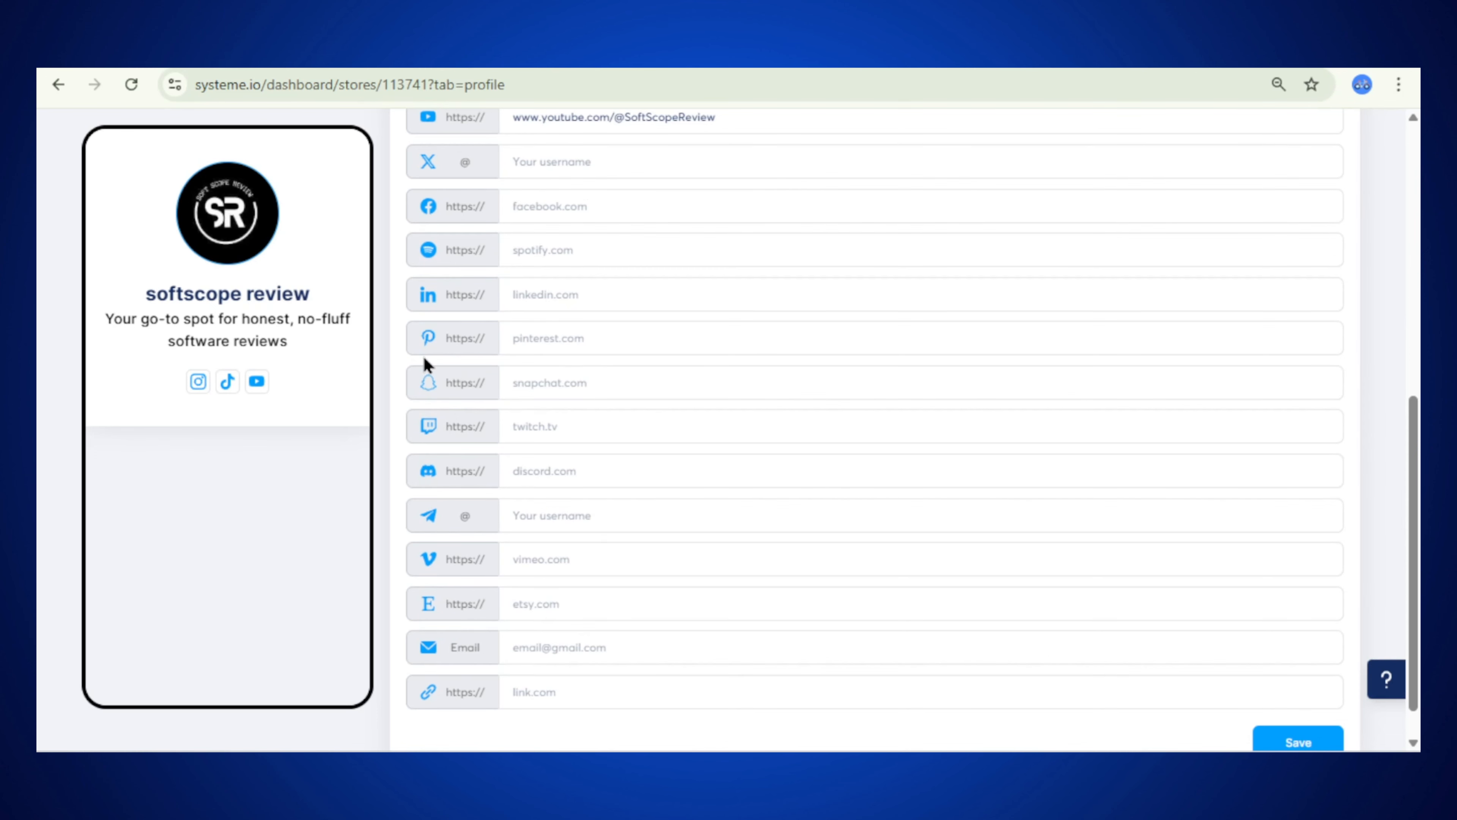
left_click_drag(1414, 472, 1414, 494)
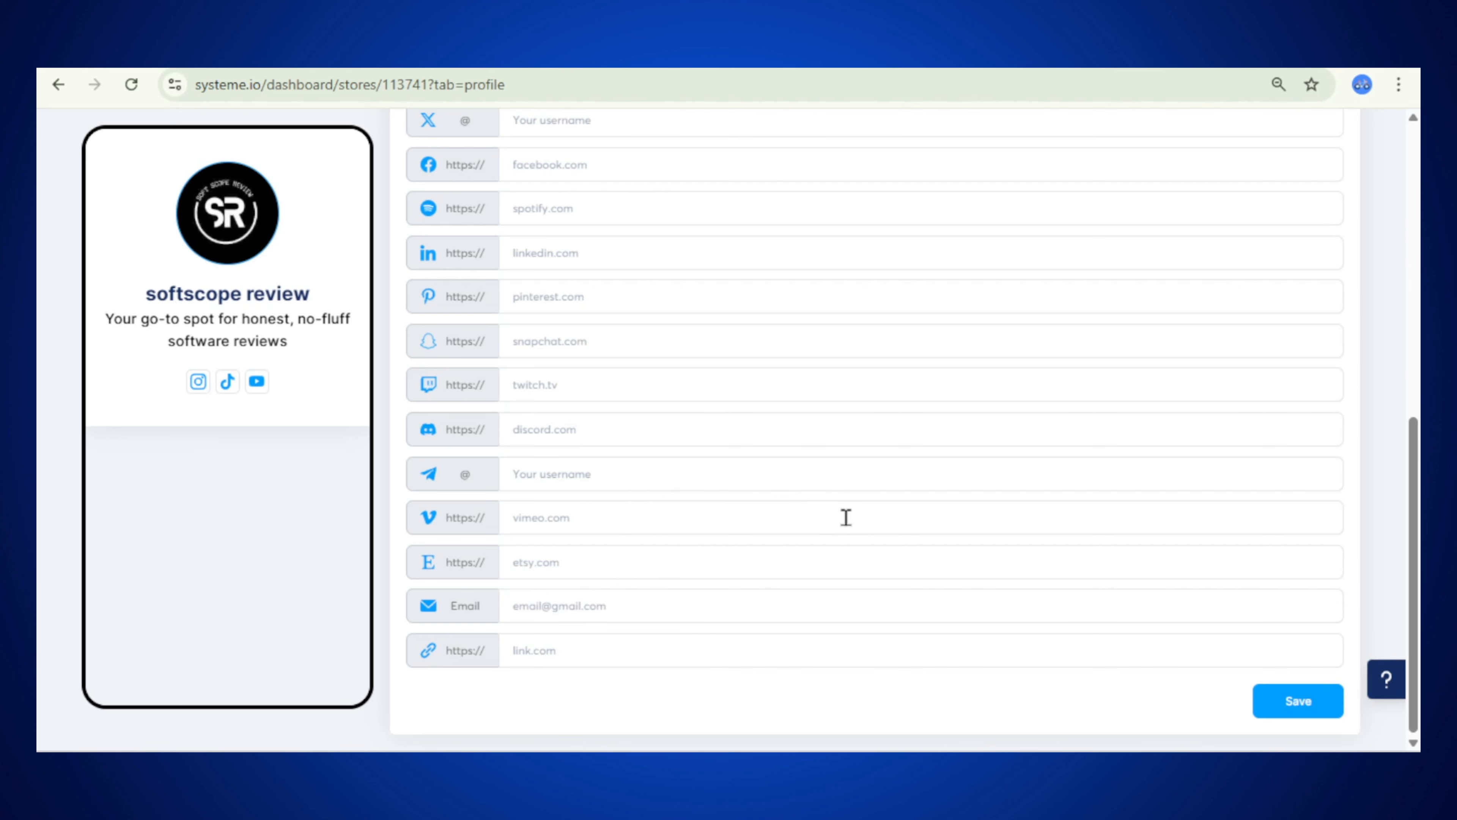
left_click(1288, 701)
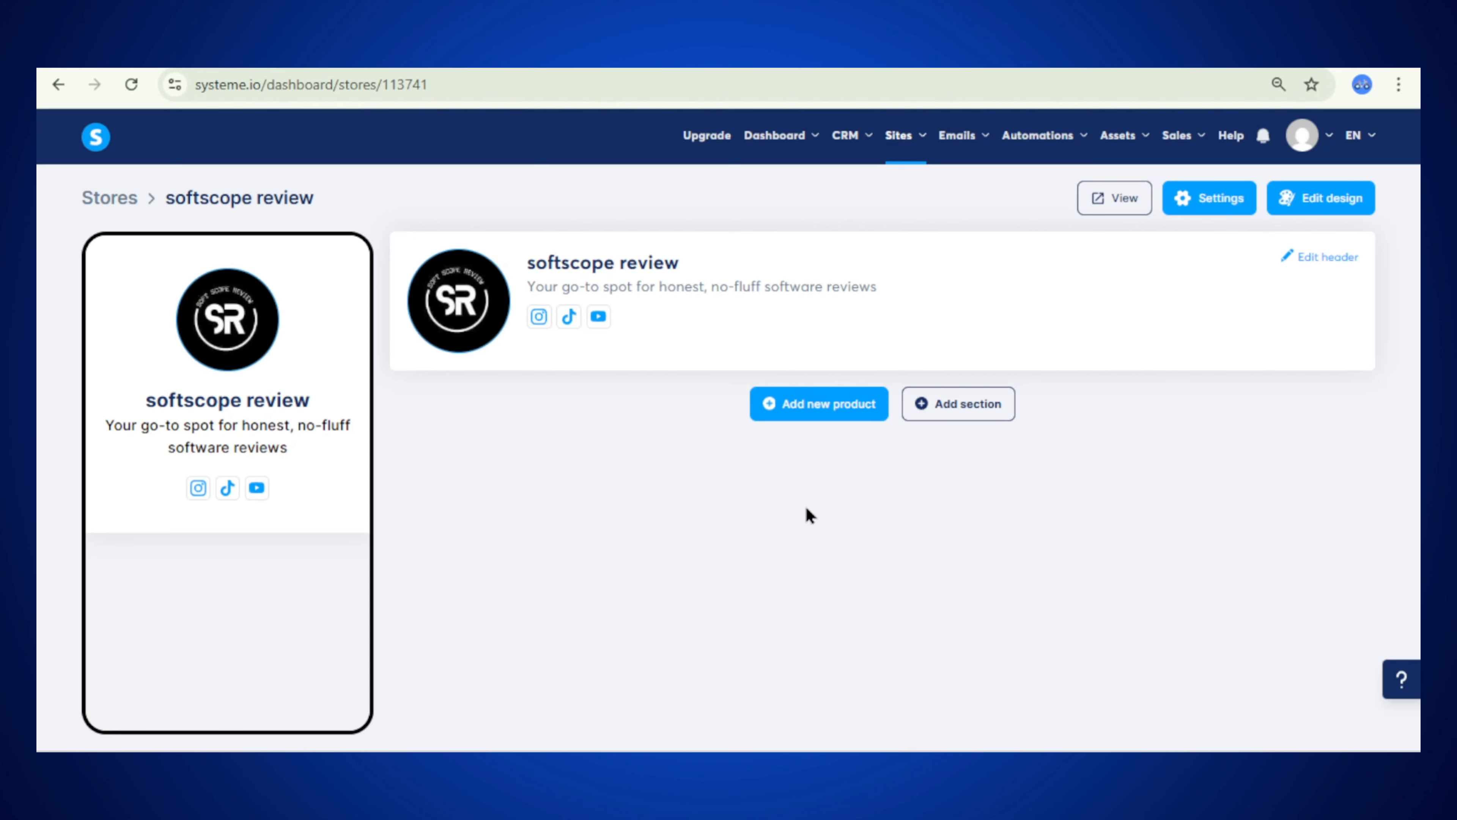
Add a new product that redirects to an external link, with the existing SR logo image as its thumbnail
left_click(815, 415)
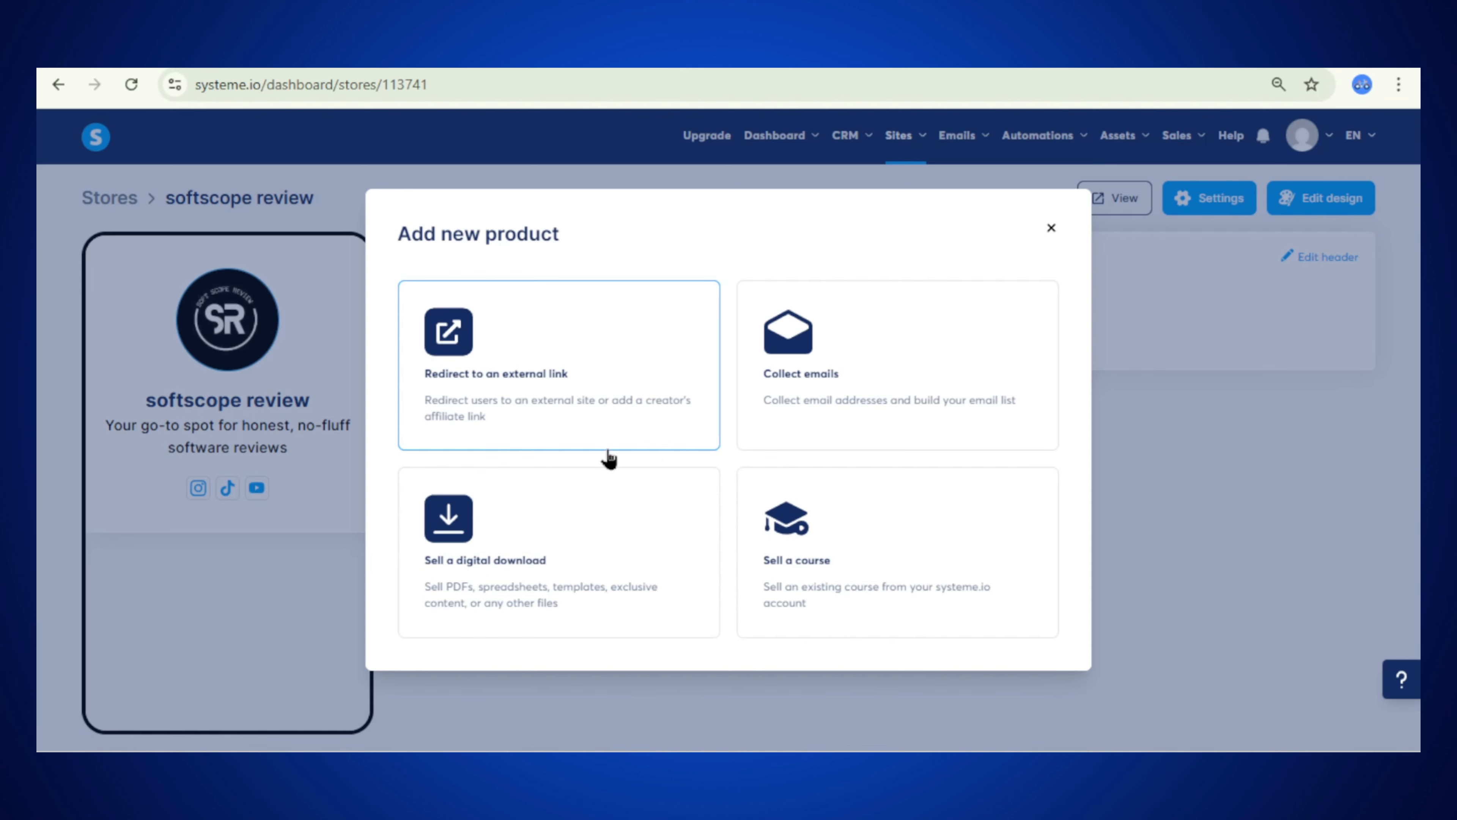
left_click(565, 383)
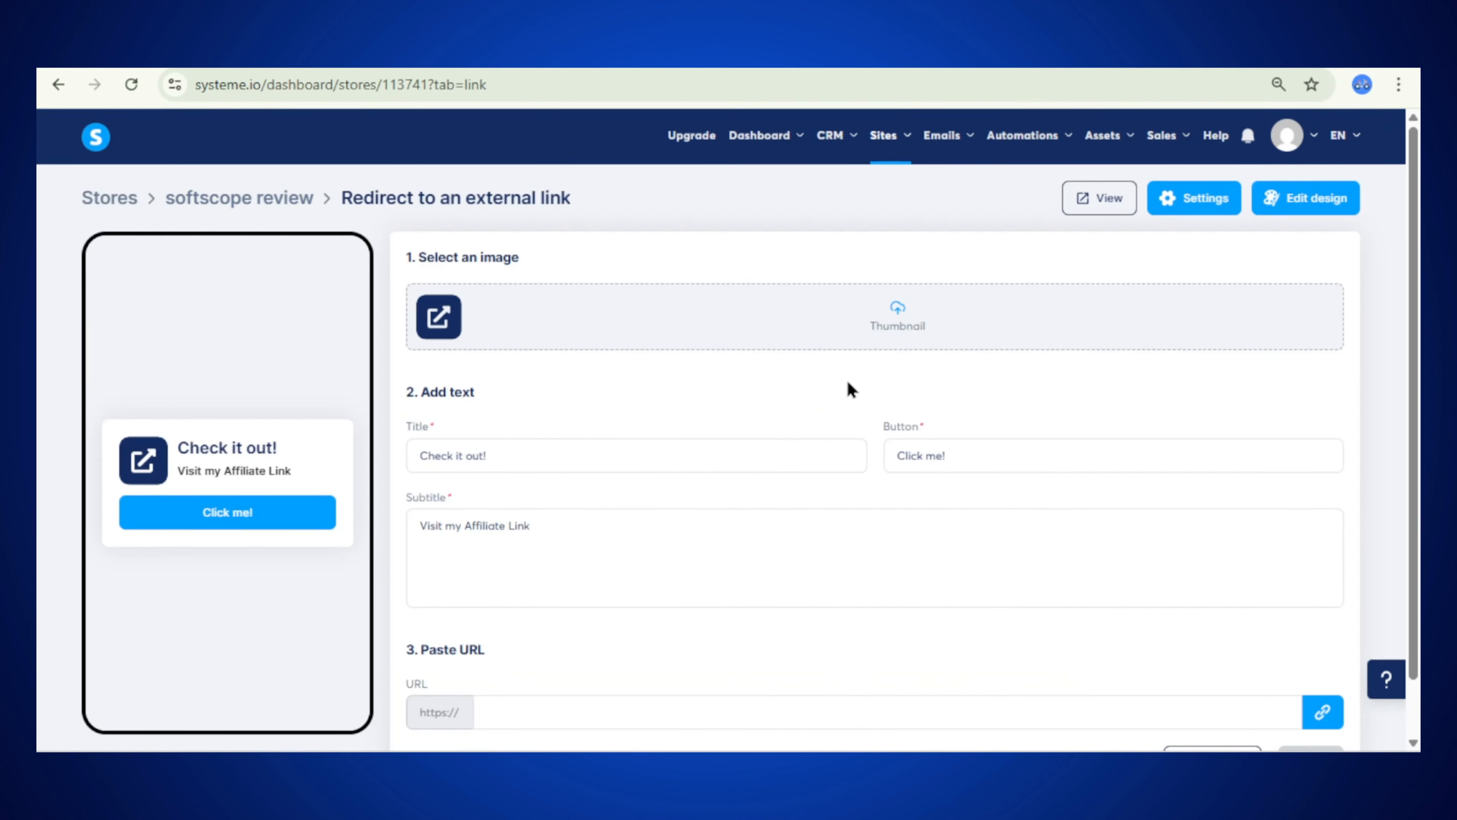
mouse_move(1415, 368)
left_mouse_down()
mouse_move(1415, 415)
mouse_move(1414, 365)
left_mouse_up()
left_click(886, 334)
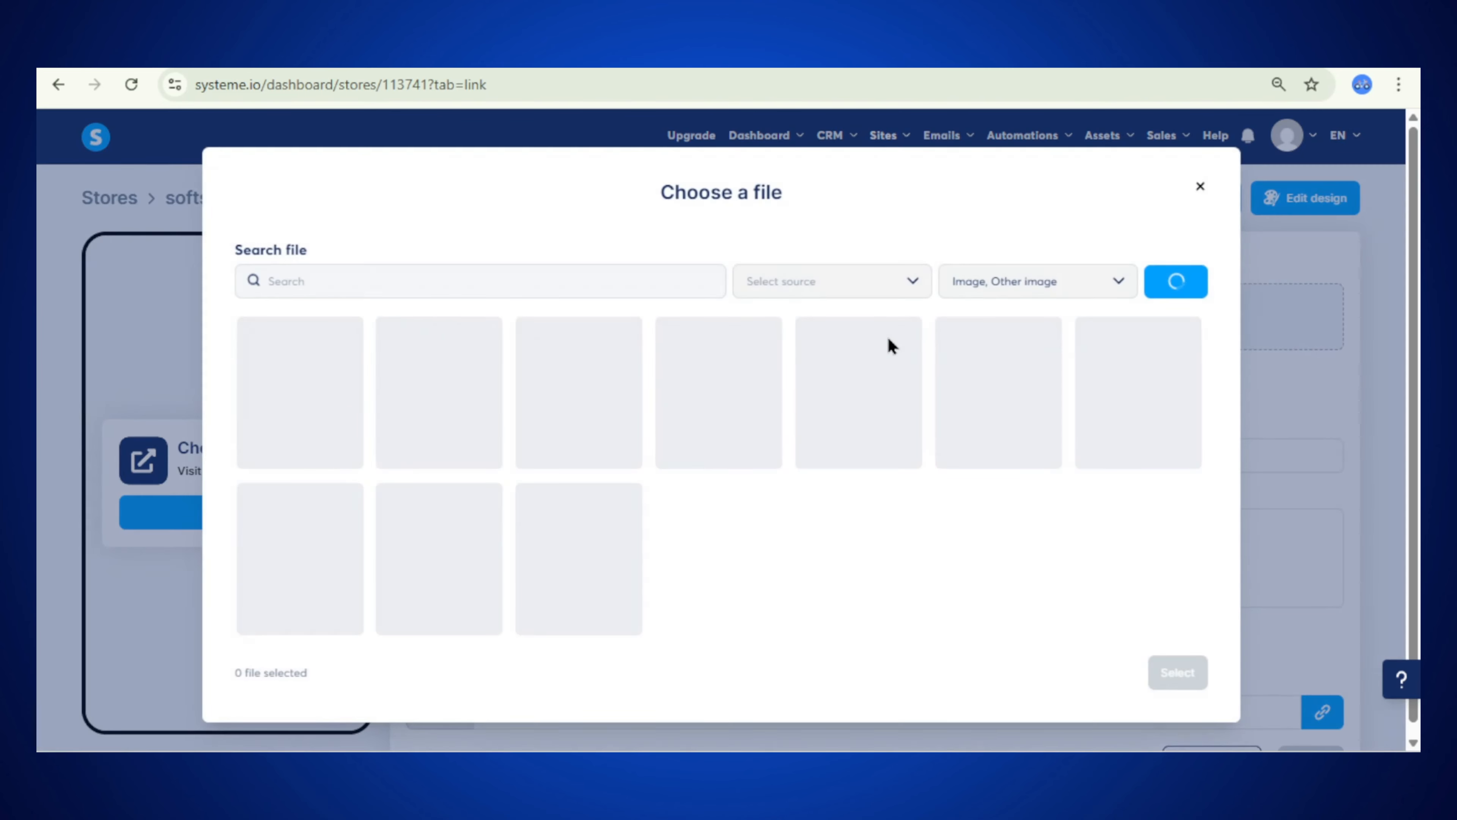
left_click(955, 408)
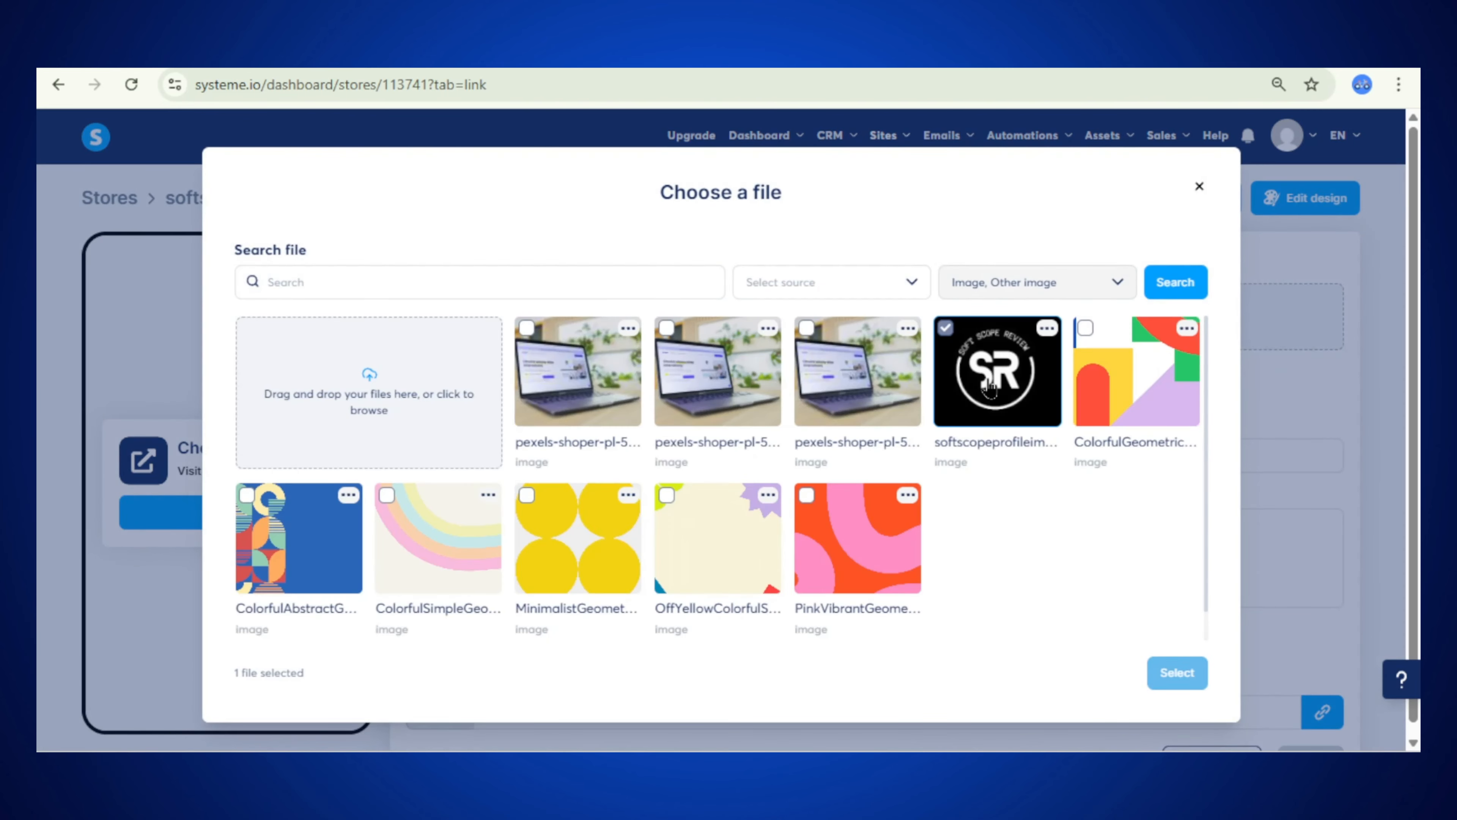
left_click(1192, 679)
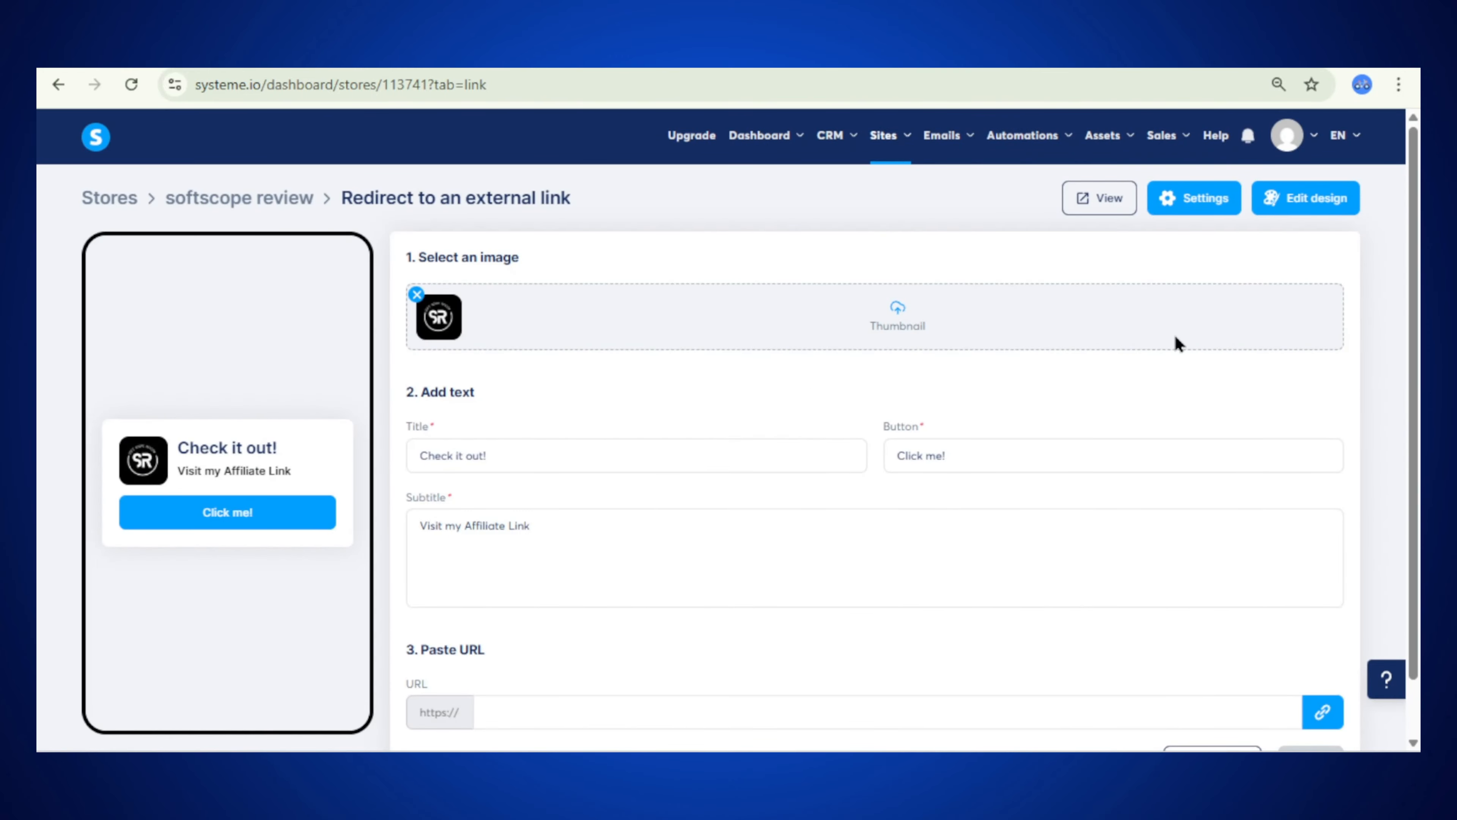
Change the product title to "Check out my YouTube Channel"
scroll(1361, 338, "down", 1)
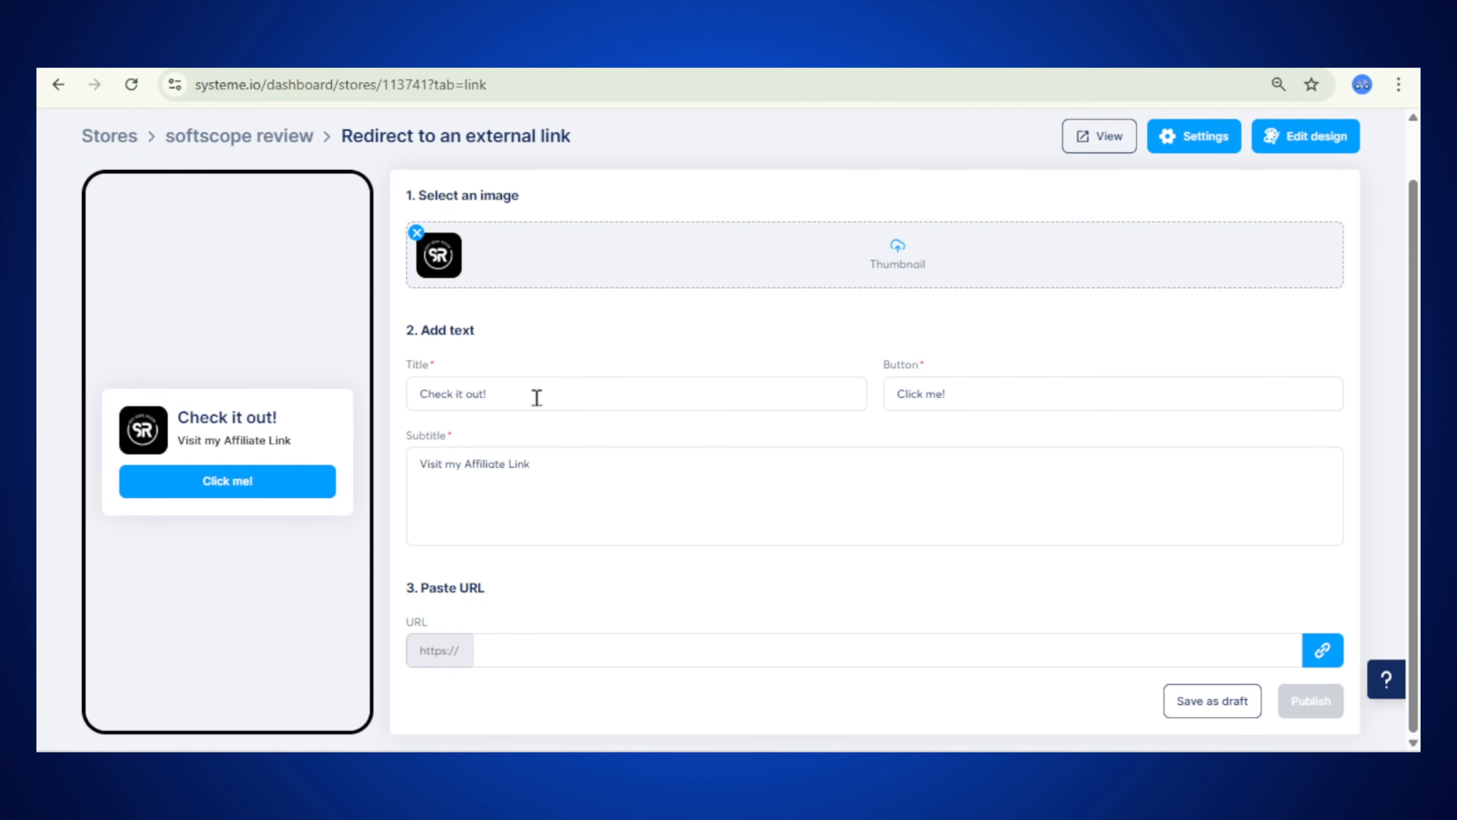
left_click_drag(487, 395, 456, 402)
type("out my ")
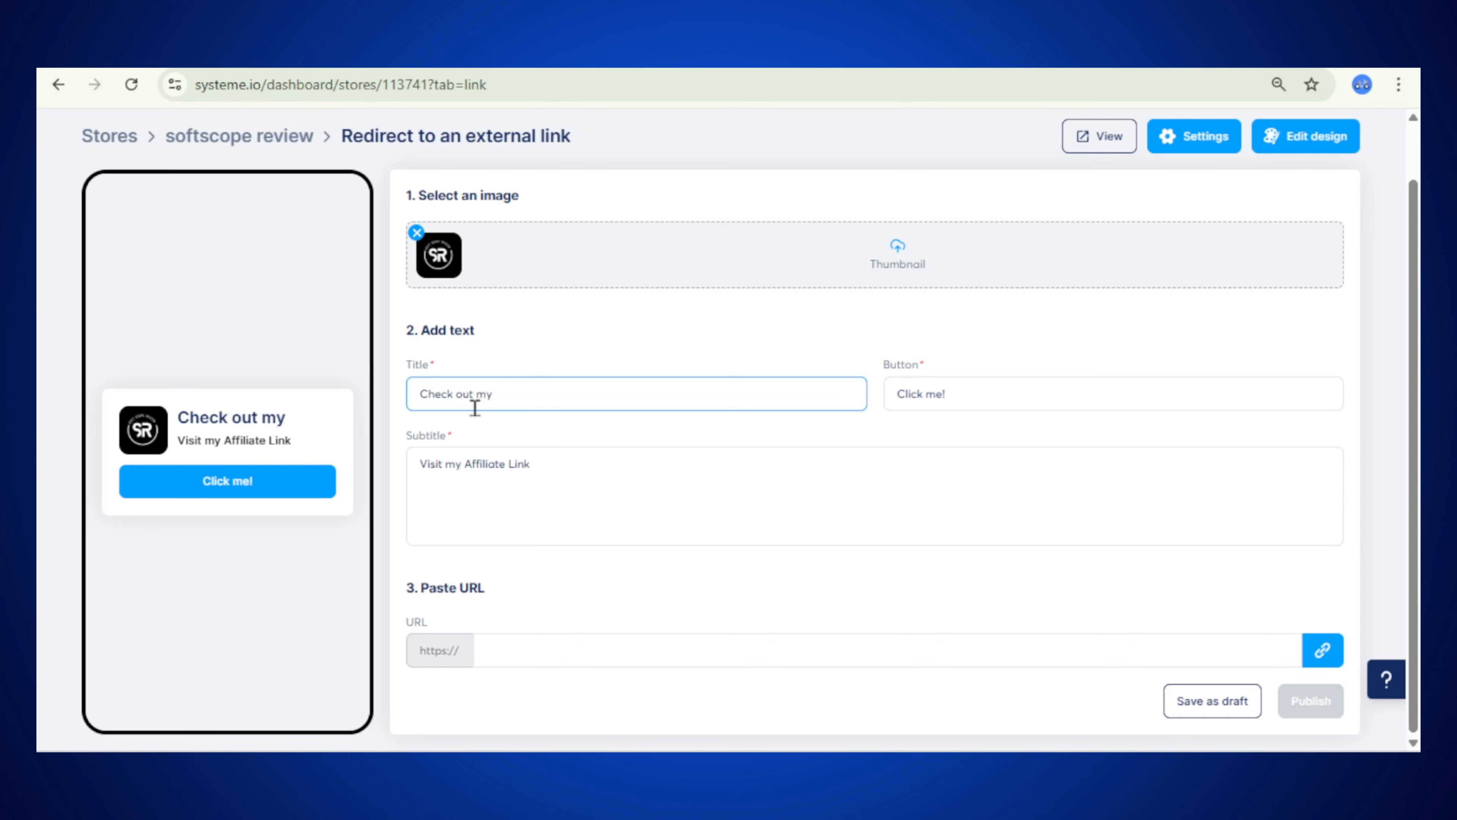
type("YouTube Channel")
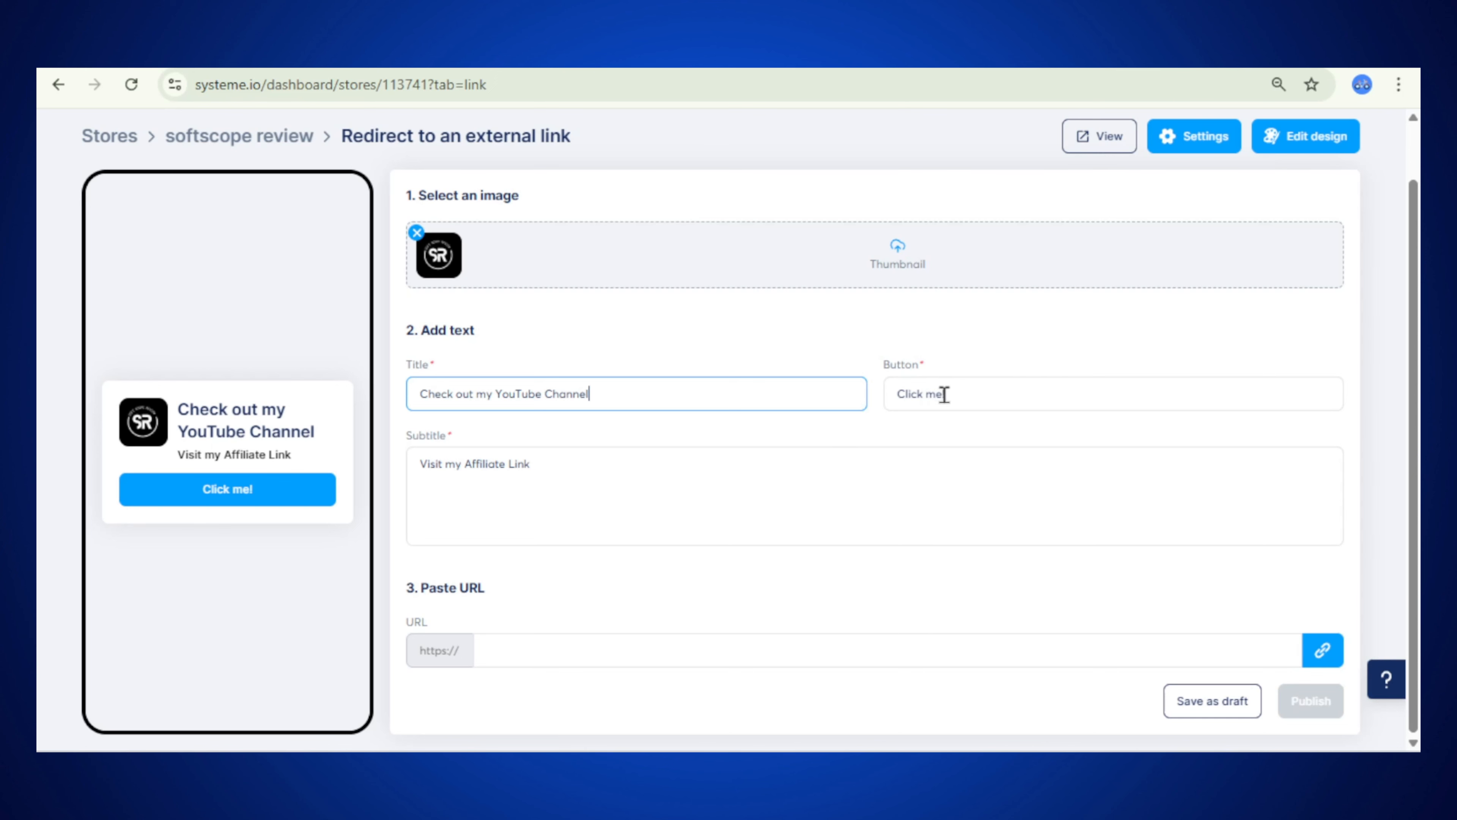
Change the product's button text to "Click here to check it out!"
left_click_drag(927, 396, 940, 396)
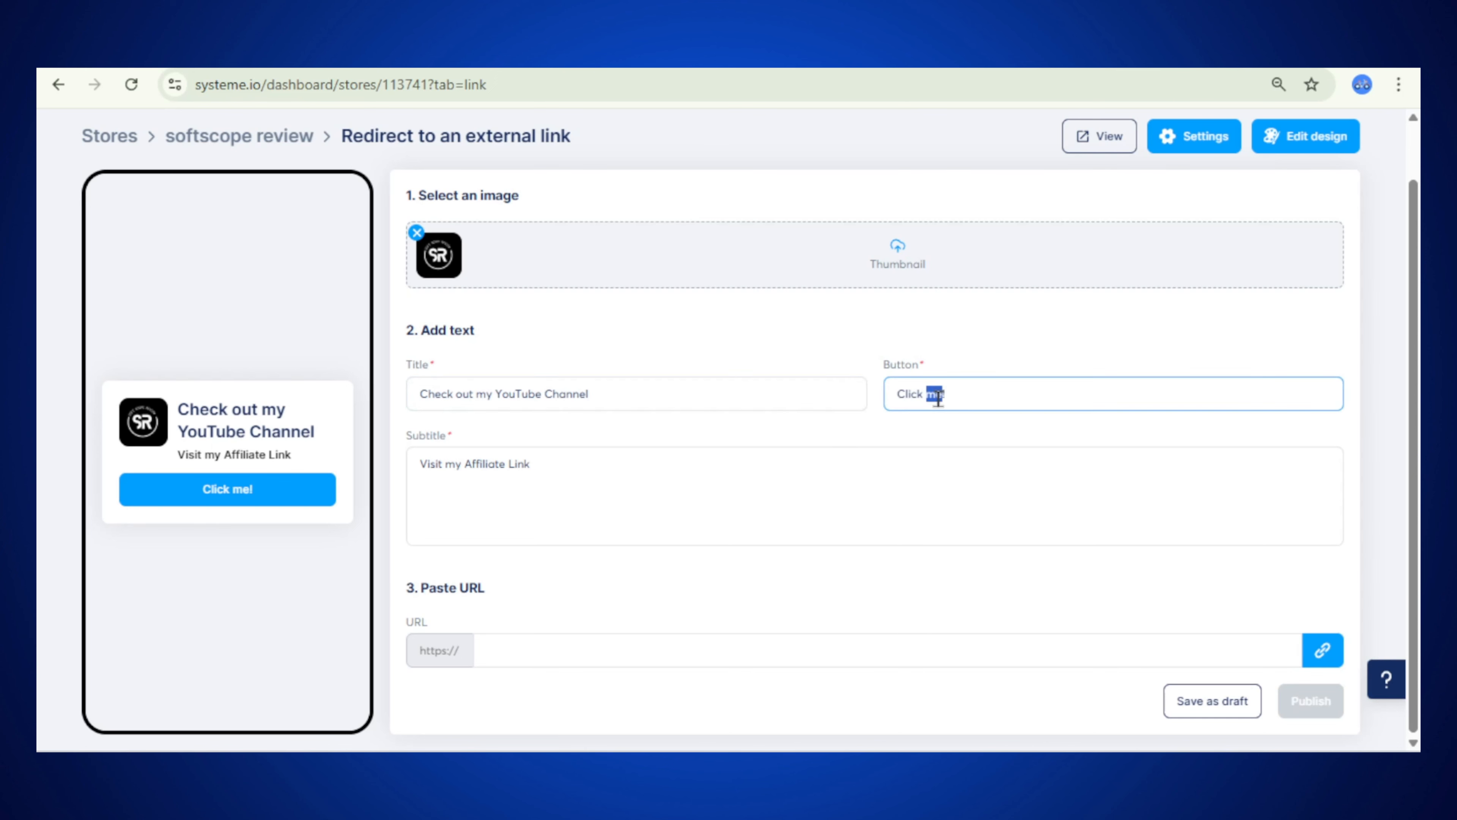
type("hr")
key("BackSpace")
type("ere to ch")
type("eck it ")
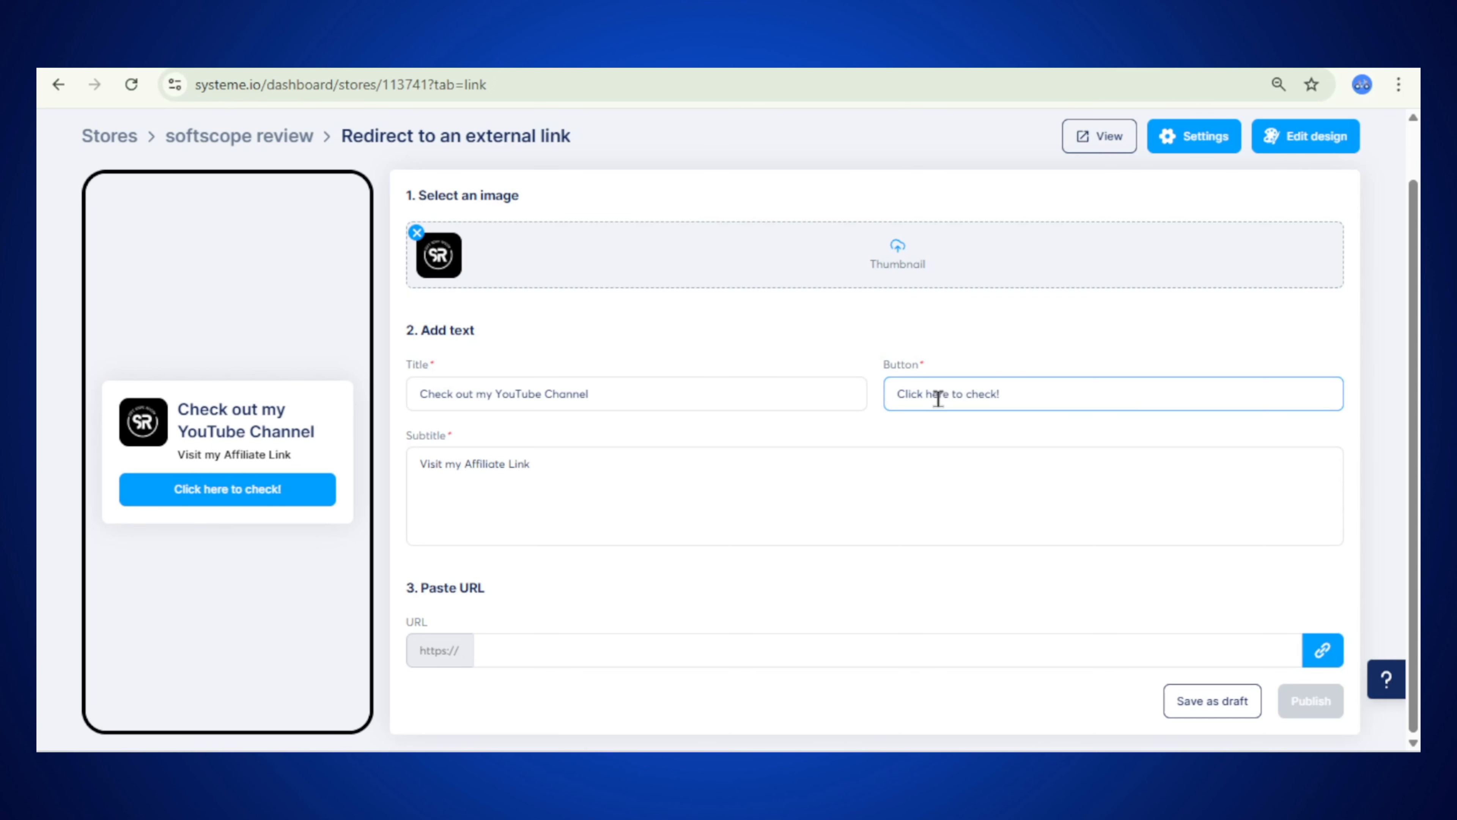
type("out")
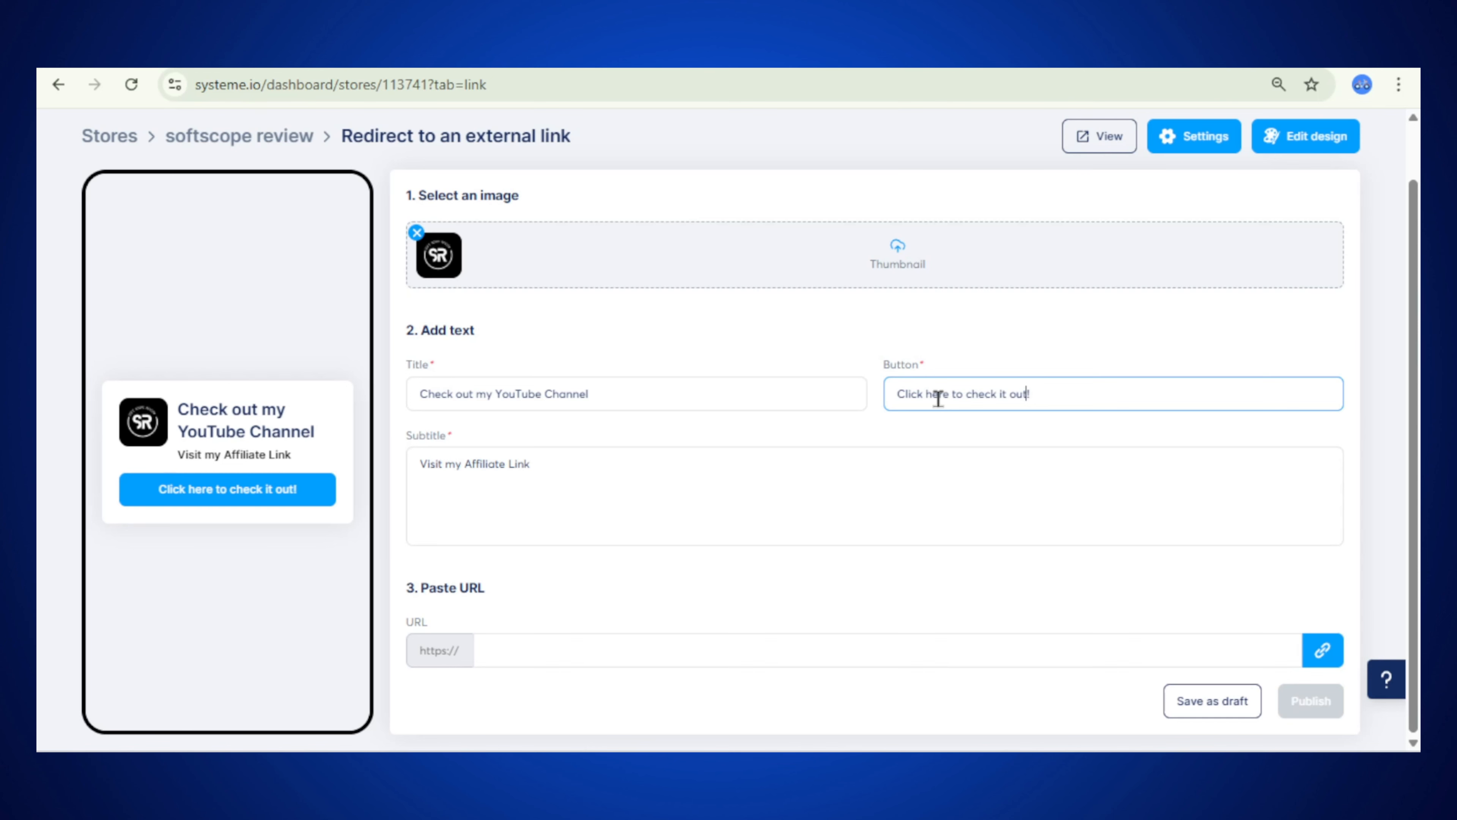
Replace the product subtitle with "your go-to spot for honest, no-fluff software reviews"
left_click(557, 500)
left_click_drag(549, 479, 407, 465)
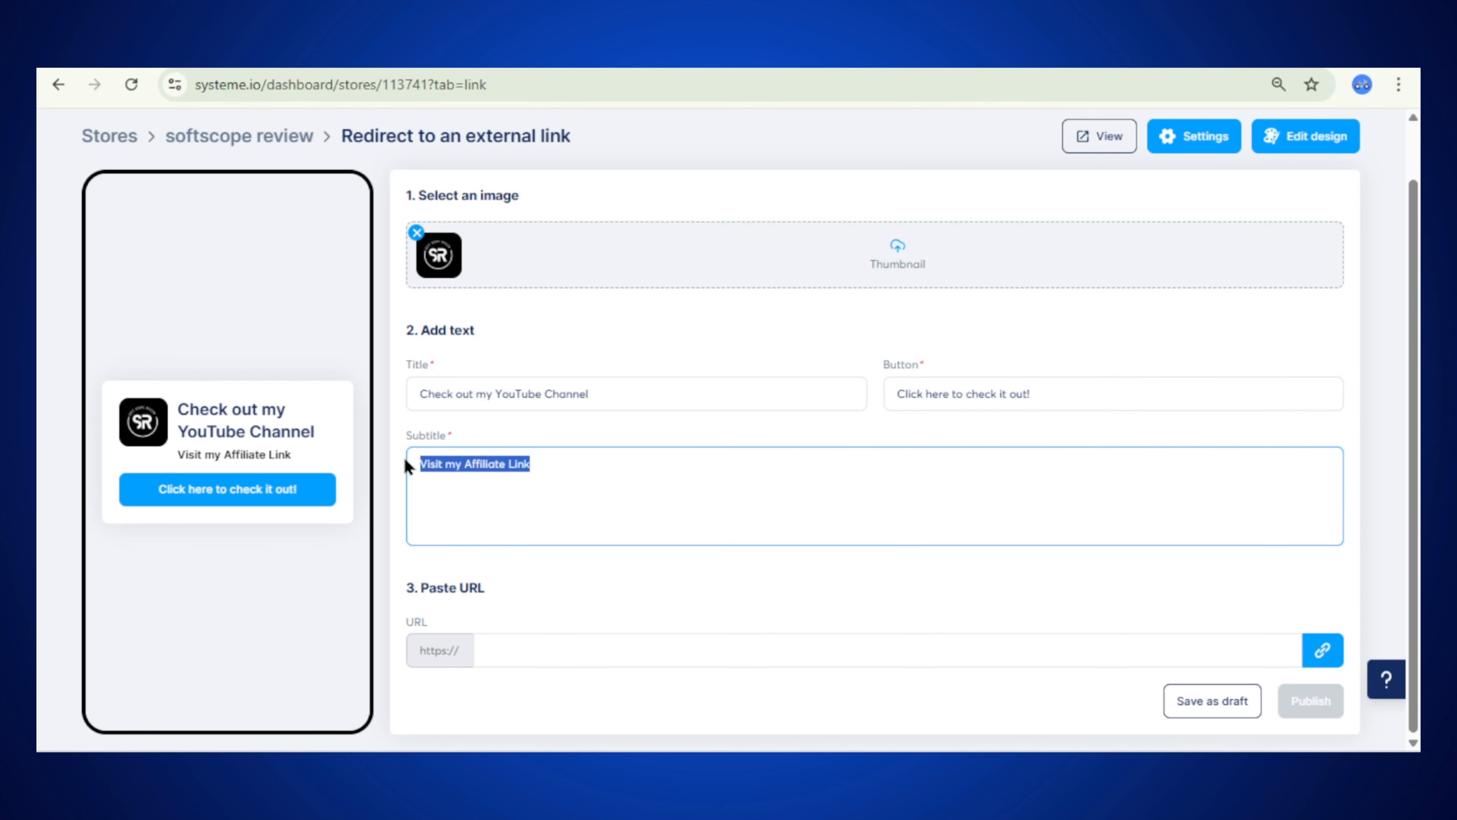
left_click(515, 467)
left_click(181, 452)
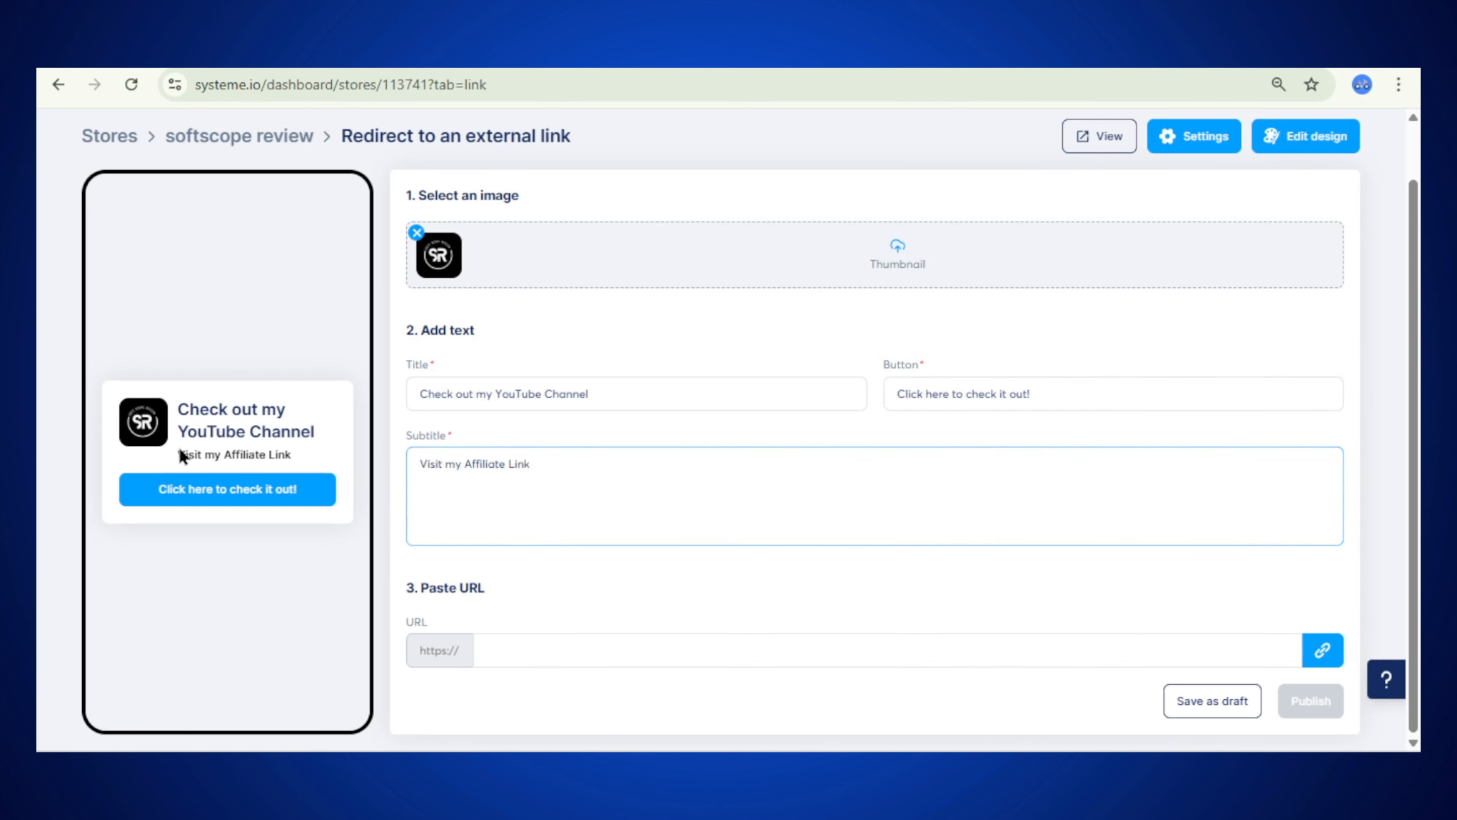
left_click(545, 464)
left_click_drag(535, 462, 407, 463)
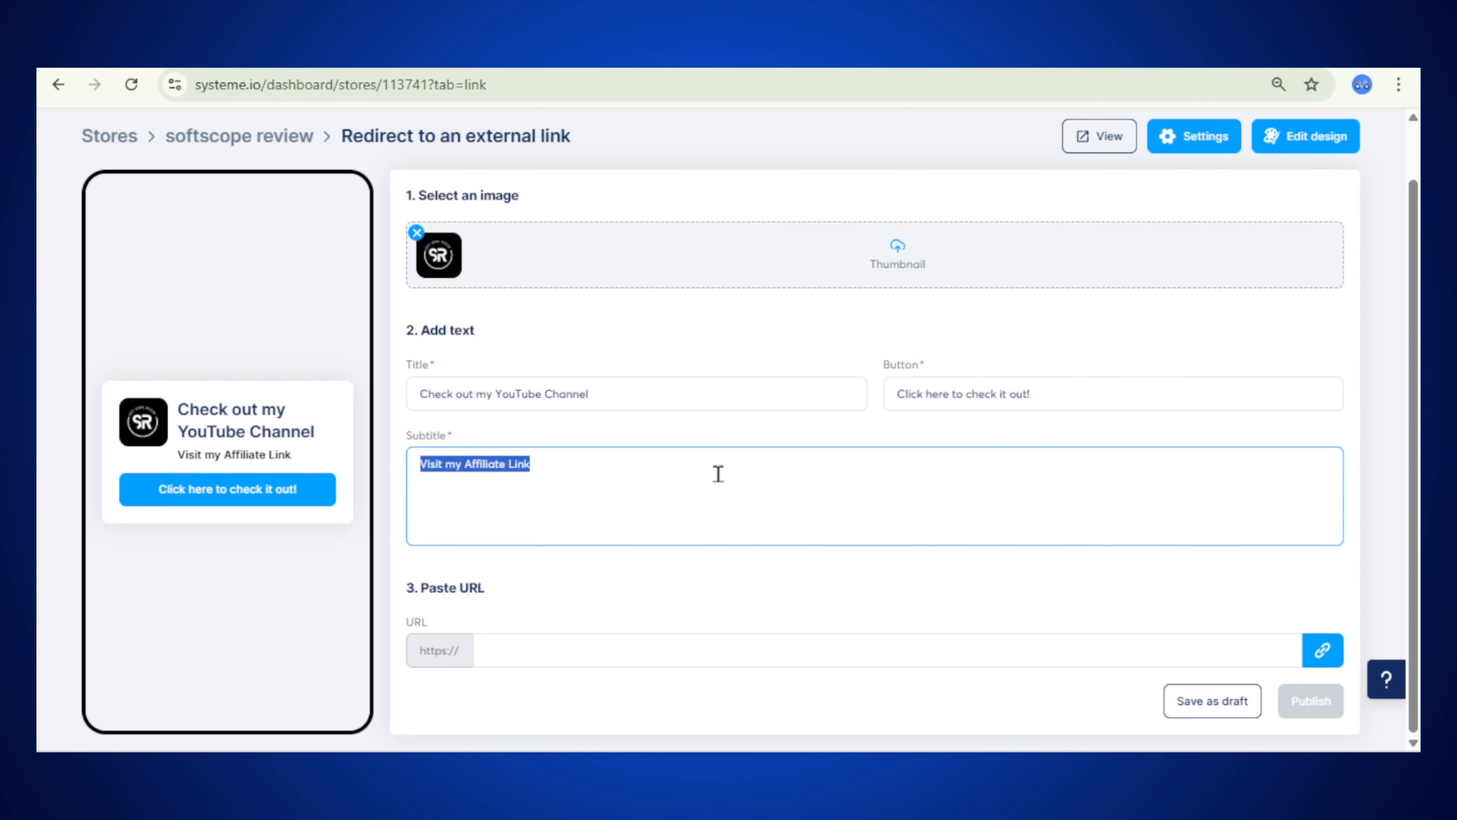
type("your go-to spot for honest, no-fluff software reviews")
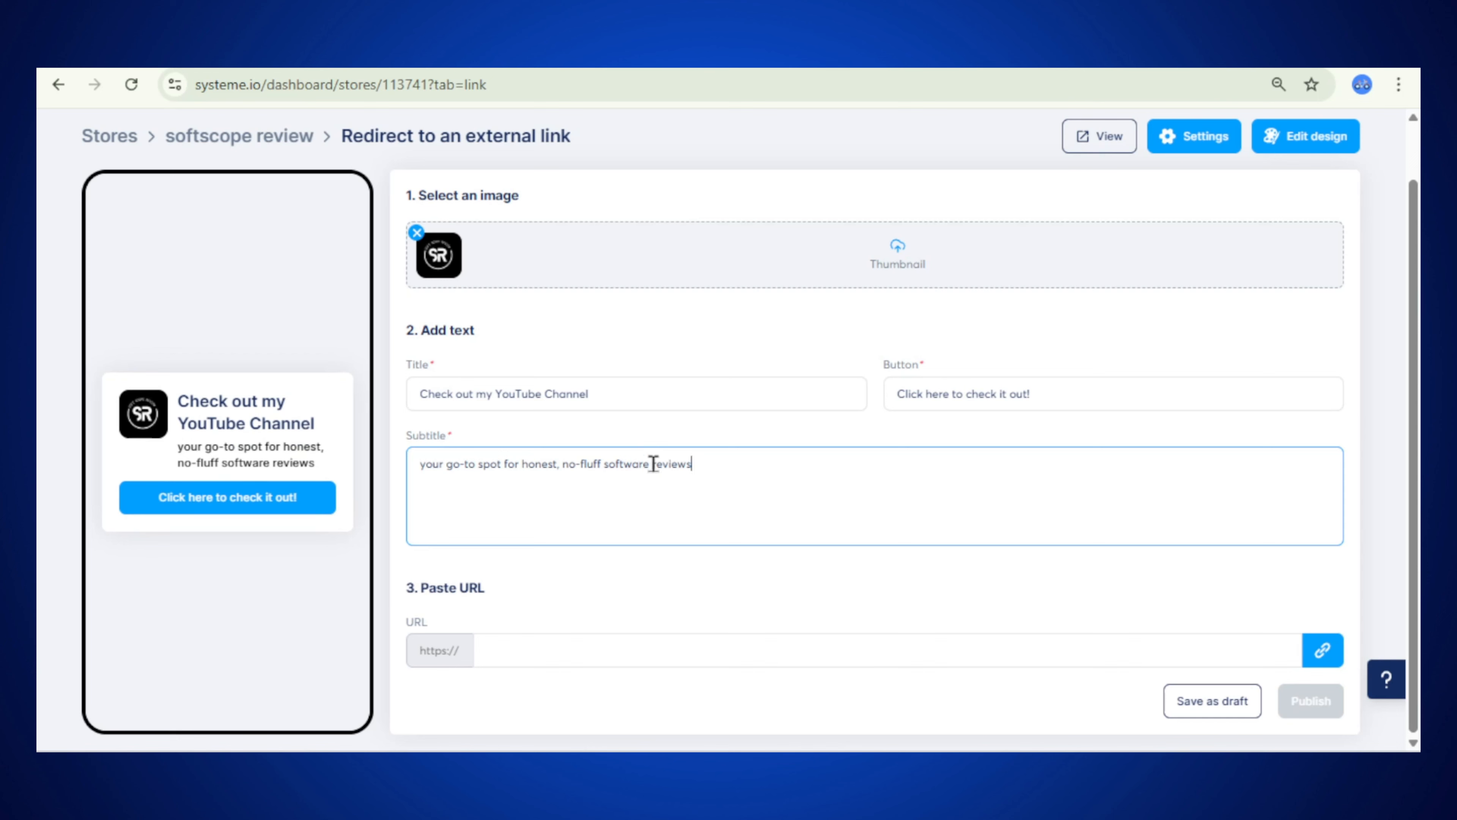
left_click(517, 649)
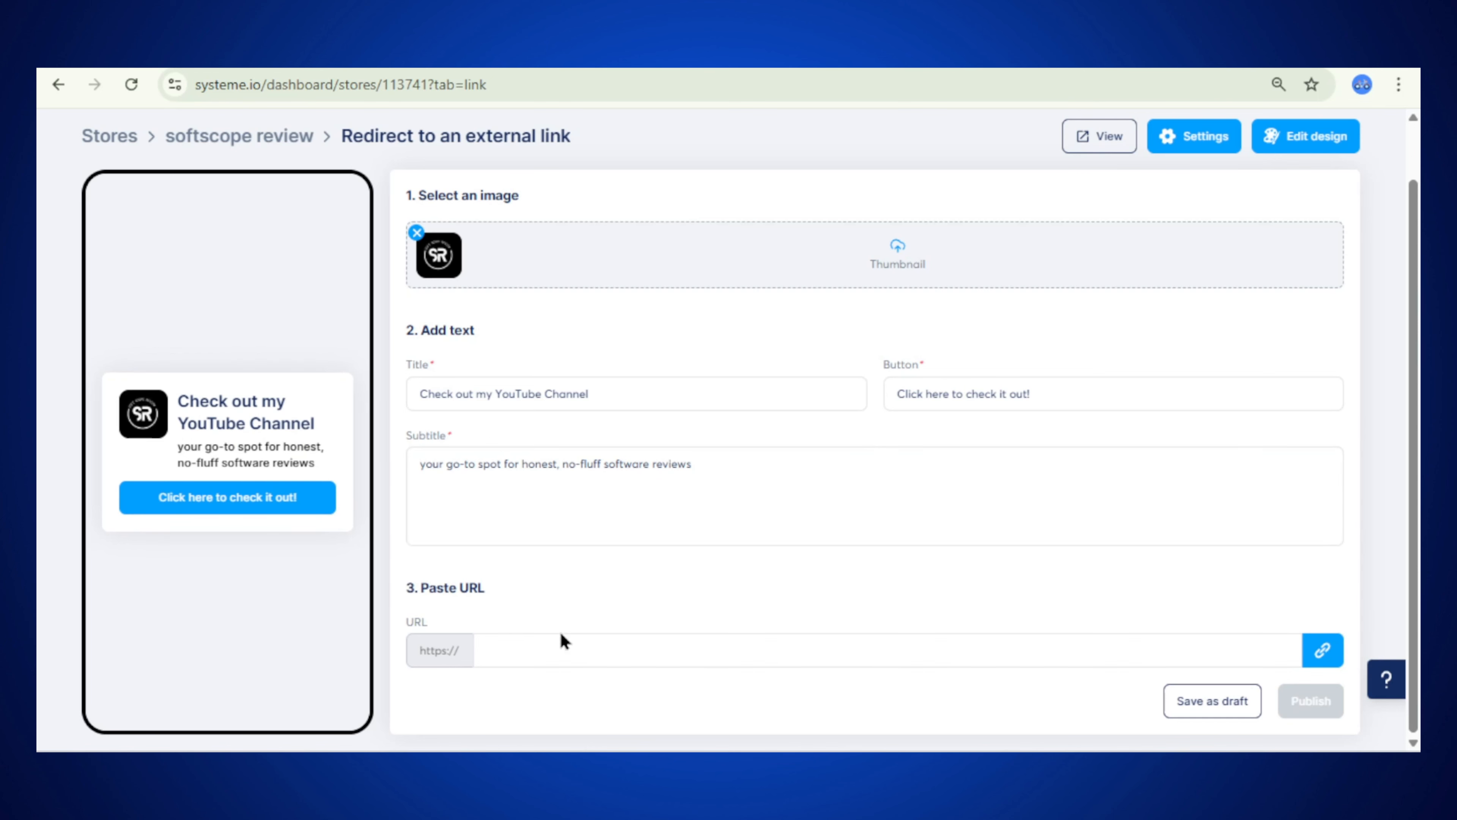
left_click(510, 654)
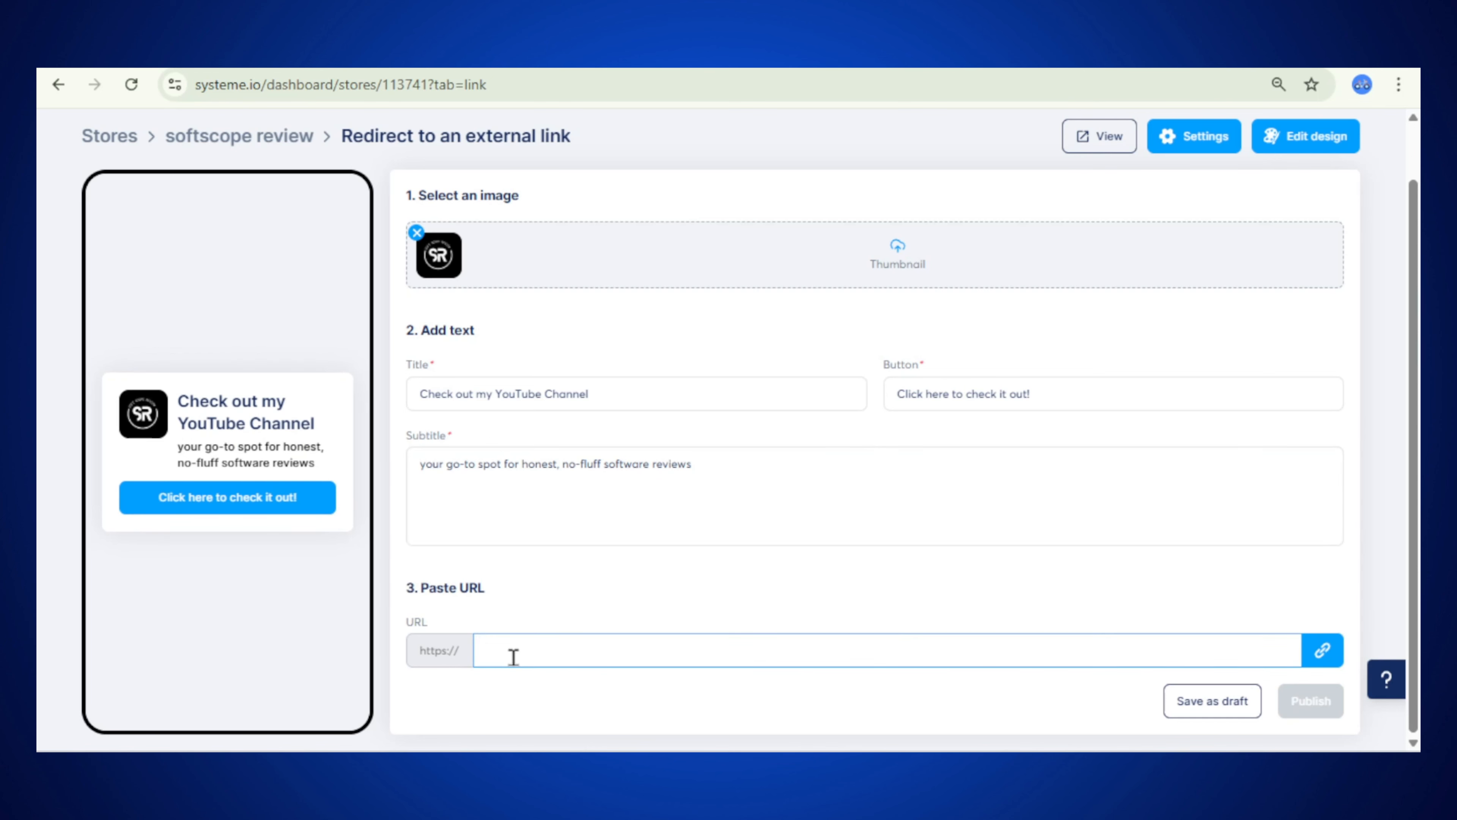
type("www.youtube.com/@SoftScopeReview")
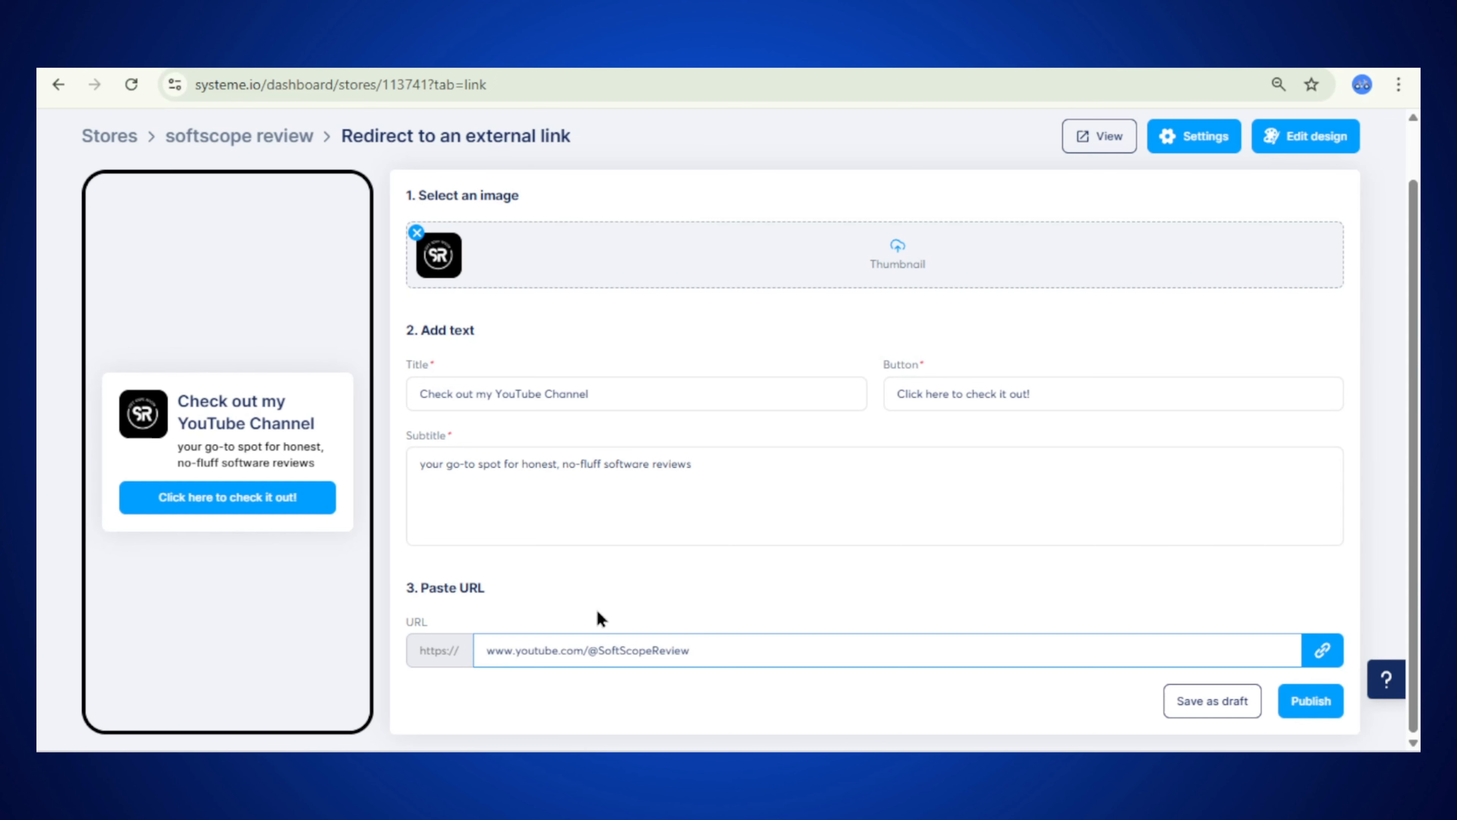
left_click_drag(483, 650, 741, 644)
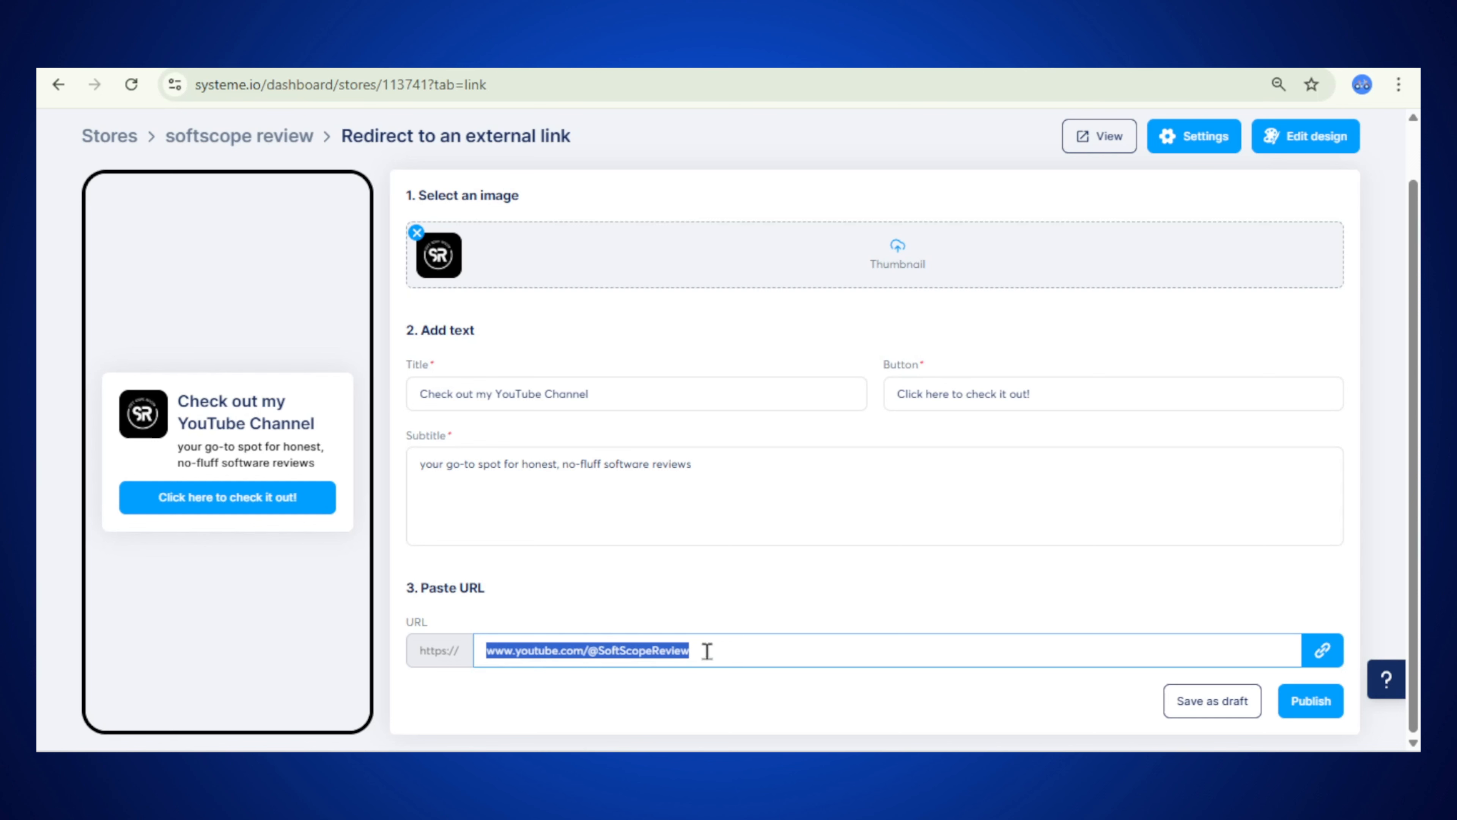
left_click(676, 653)
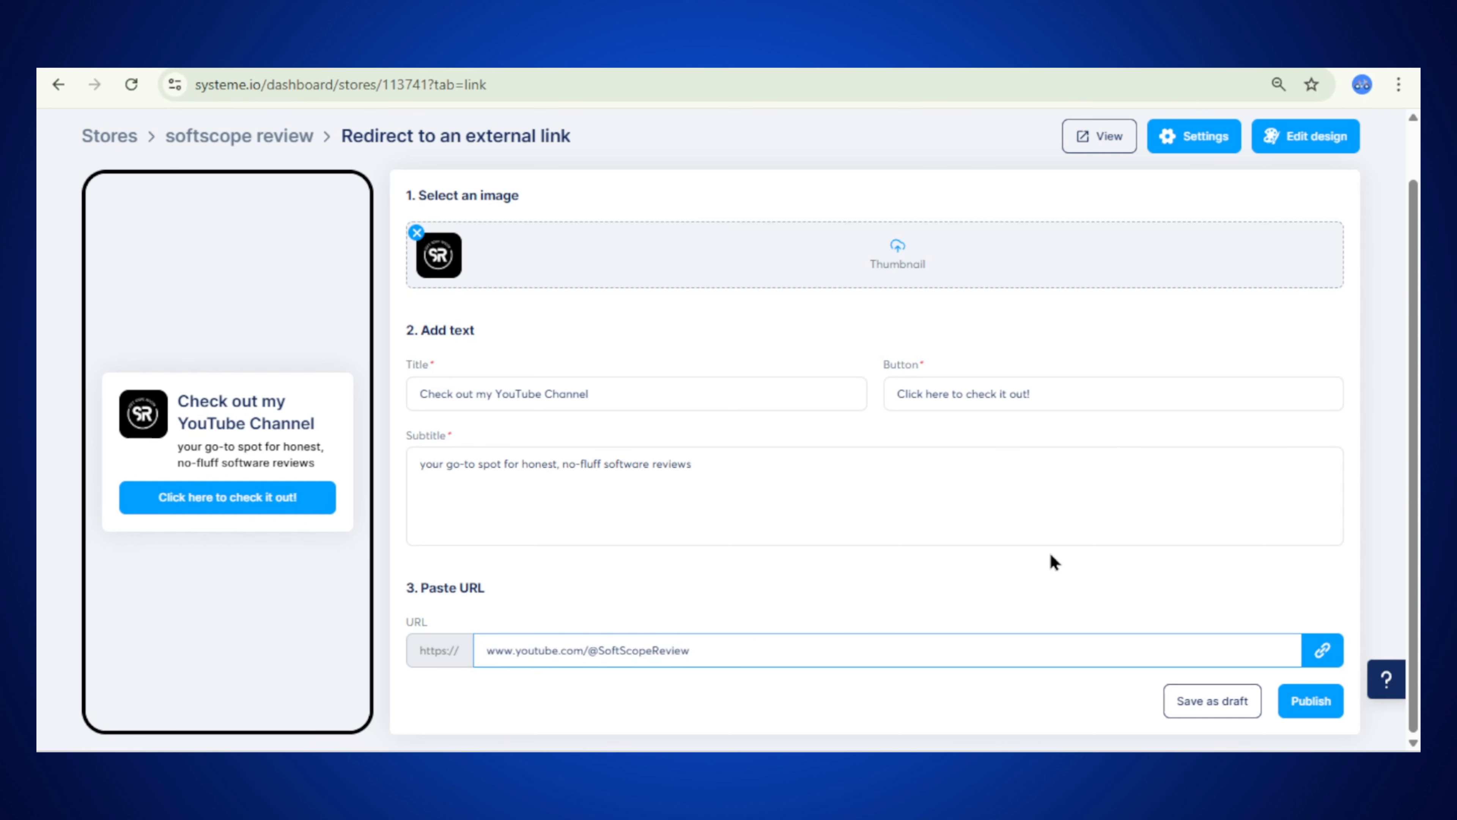
left_click(1313, 702)
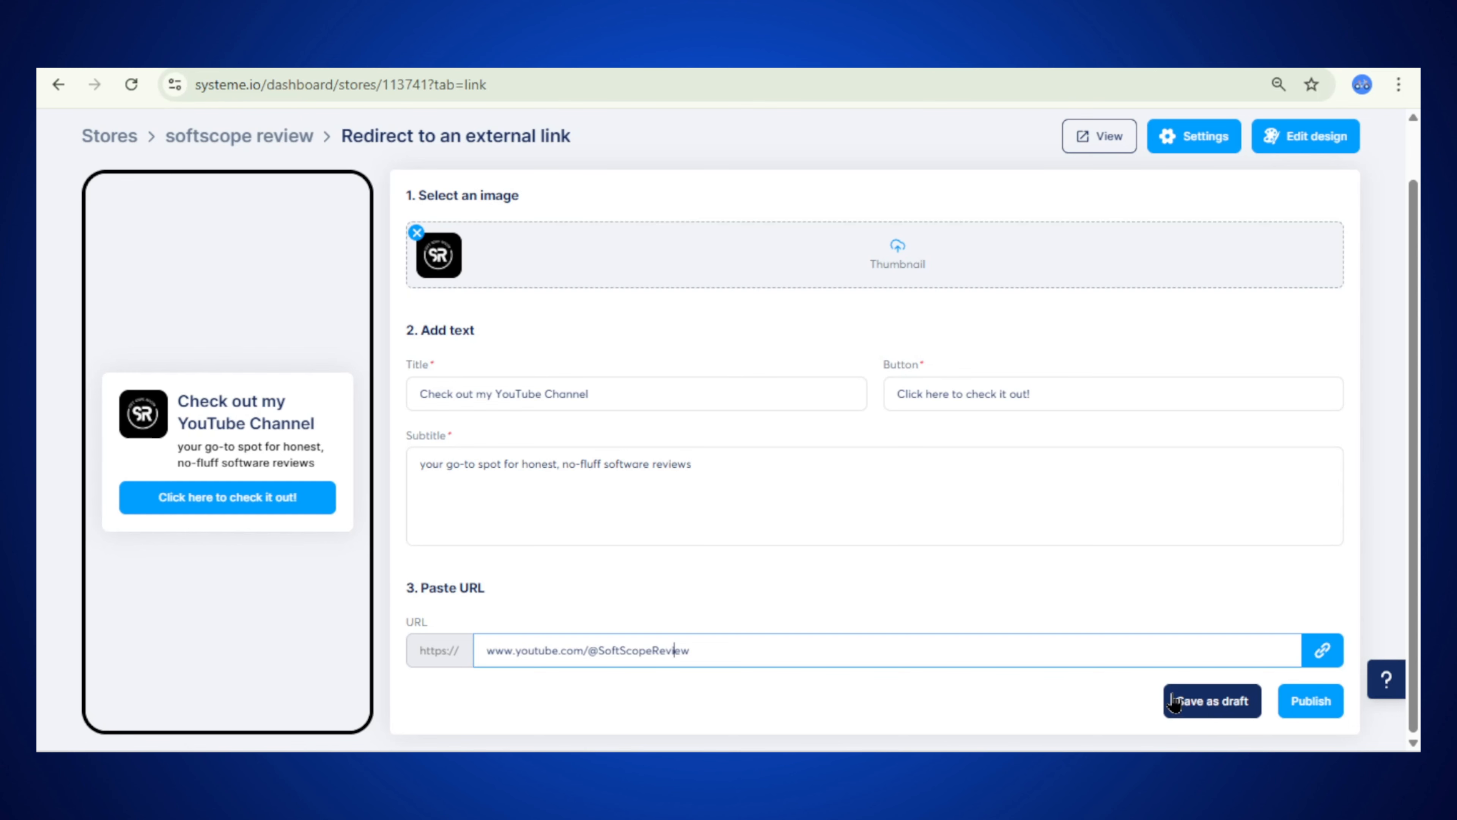
Publish the YouTube channel link product and start a new product of the type Collect emails
left_click(1319, 703)
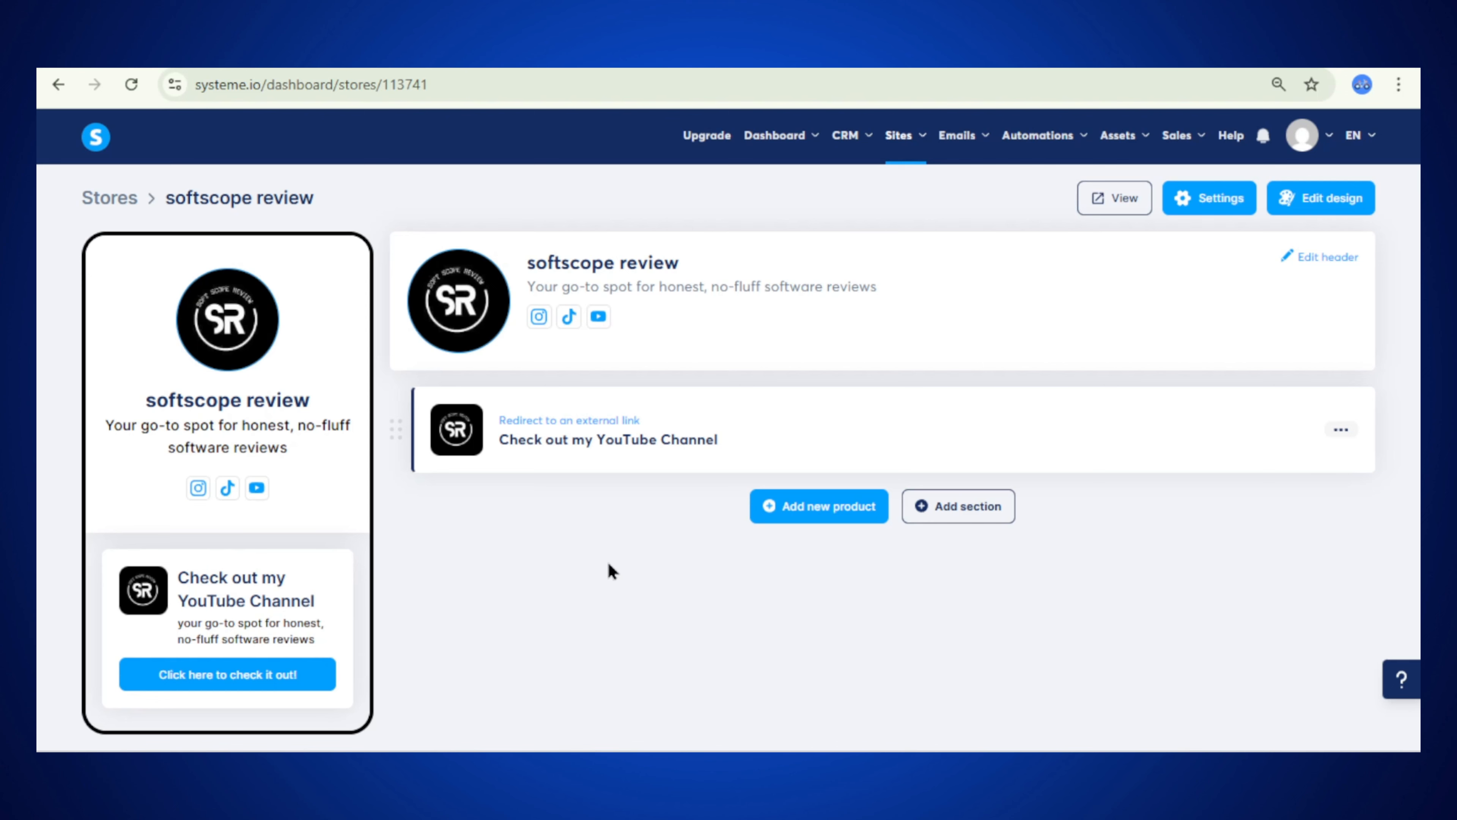
left_click(798, 508)
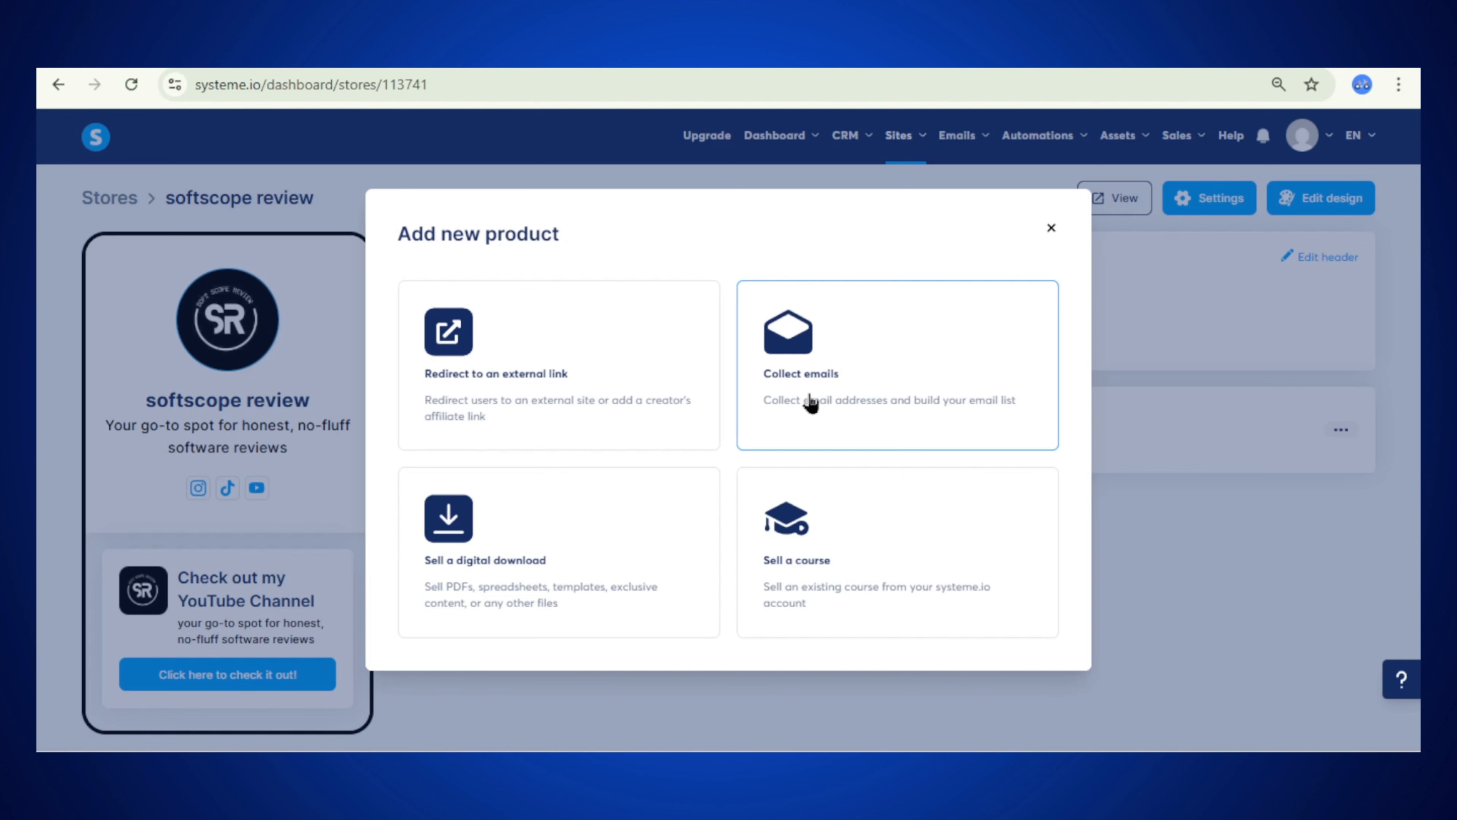
left_click(860, 395)
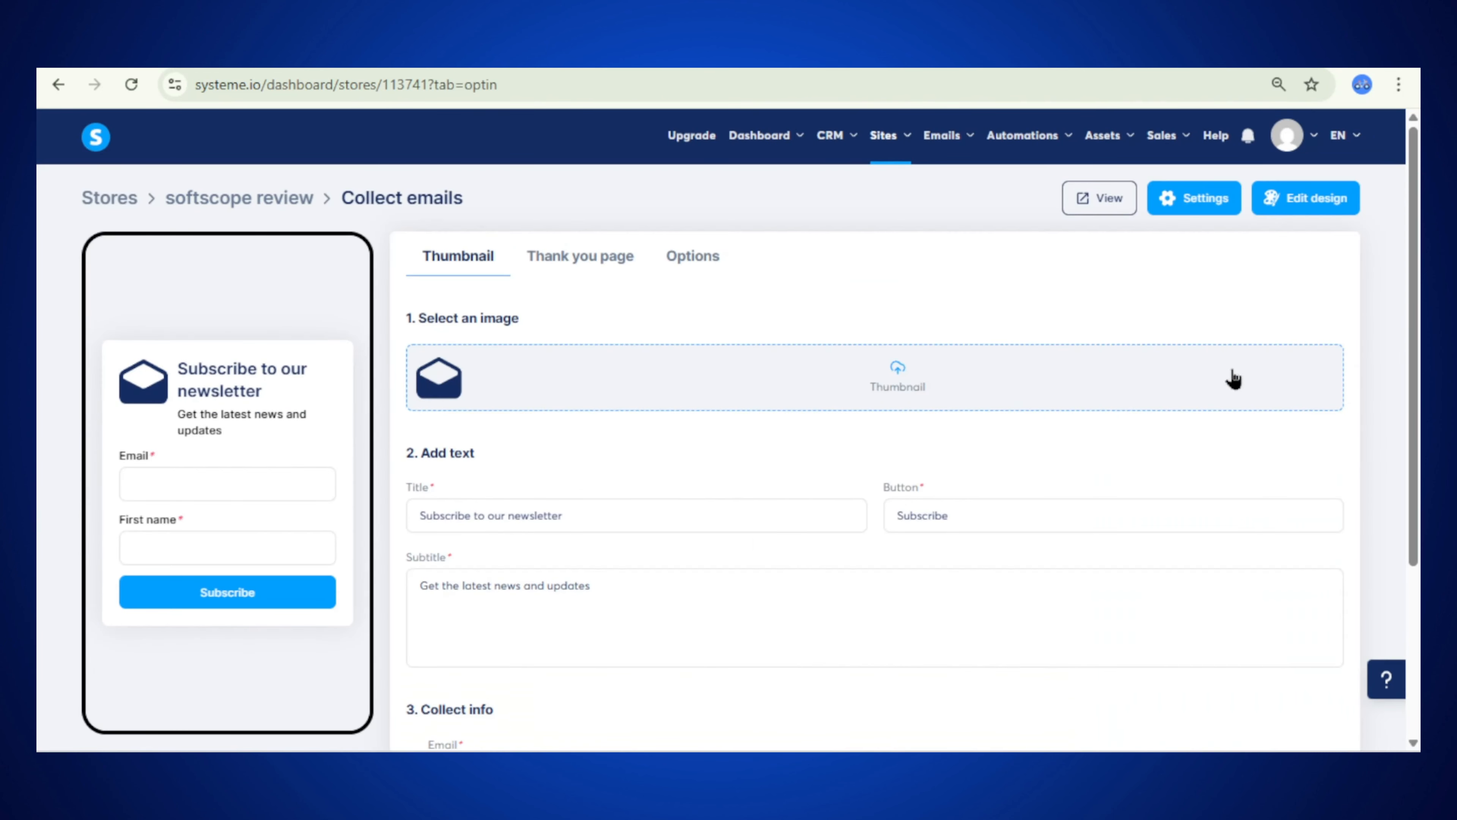
Set the email collection product's thumbnail to the uploaded softscope profile image with the SR logo
scroll(912, 430, "down", 4)
scroll(912, 431, "up", 3)
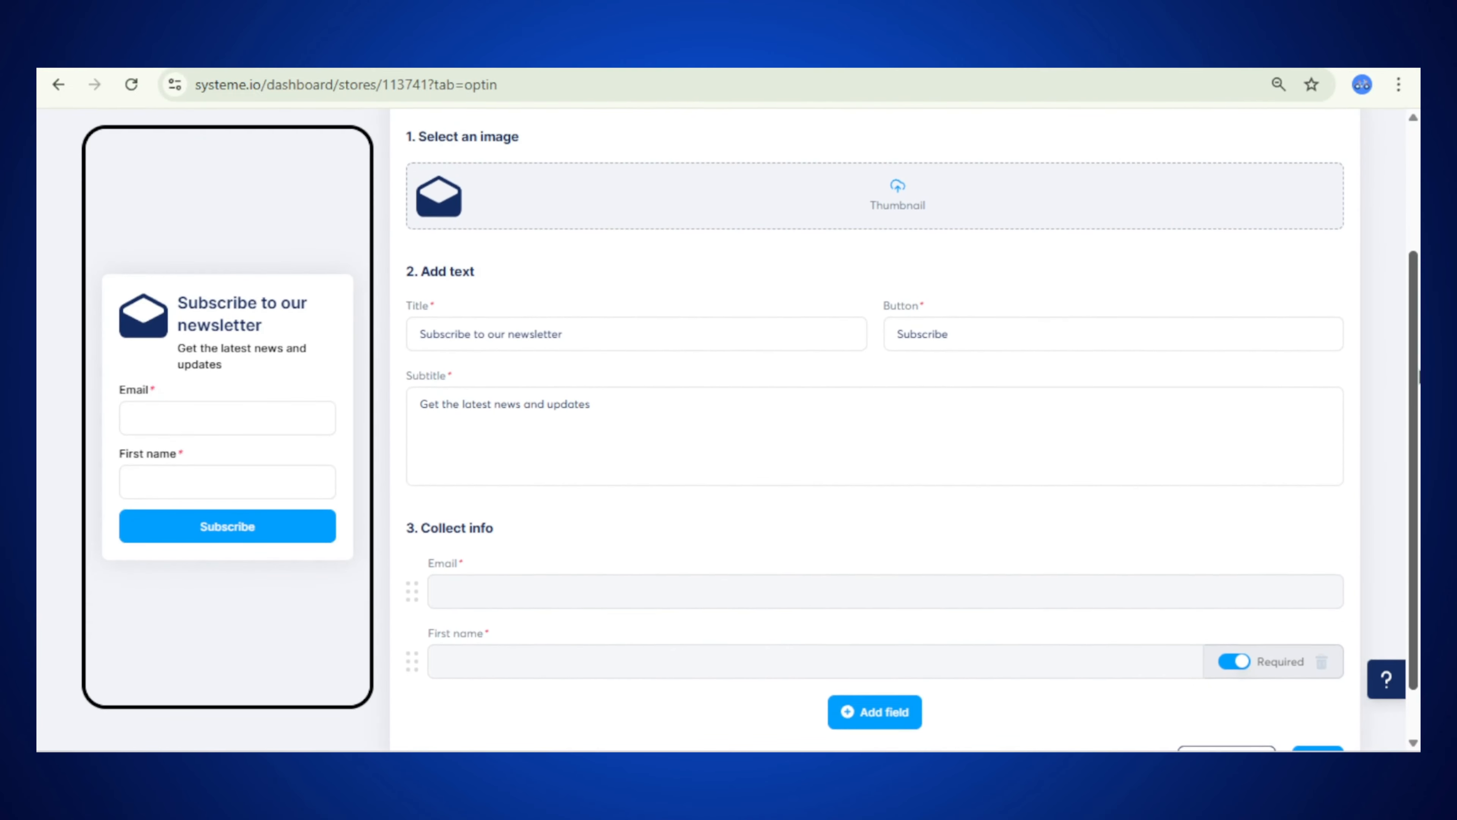
scroll(912, 430, "up", 1)
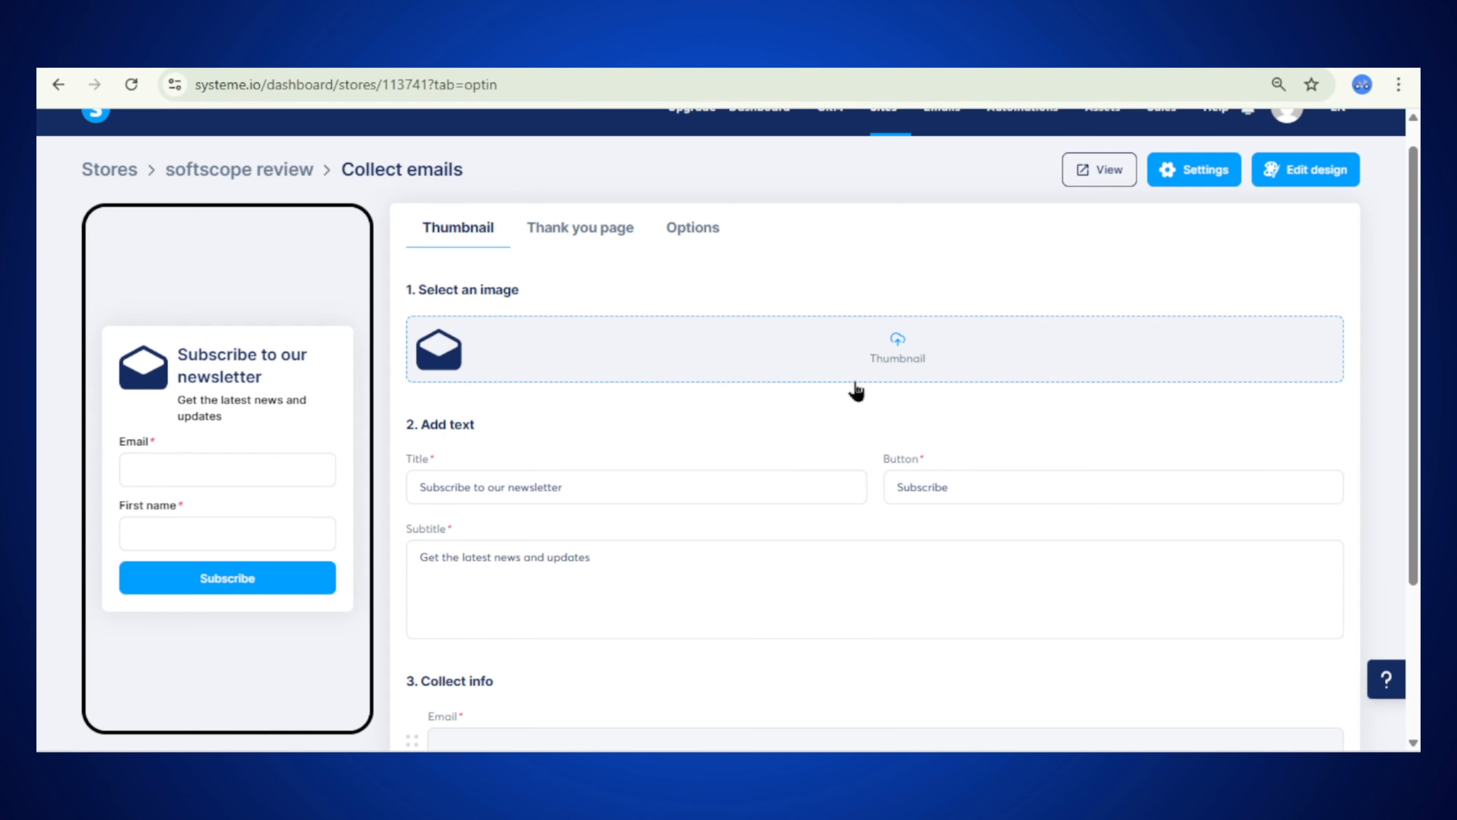
left_click(897, 364)
left_click(957, 382)
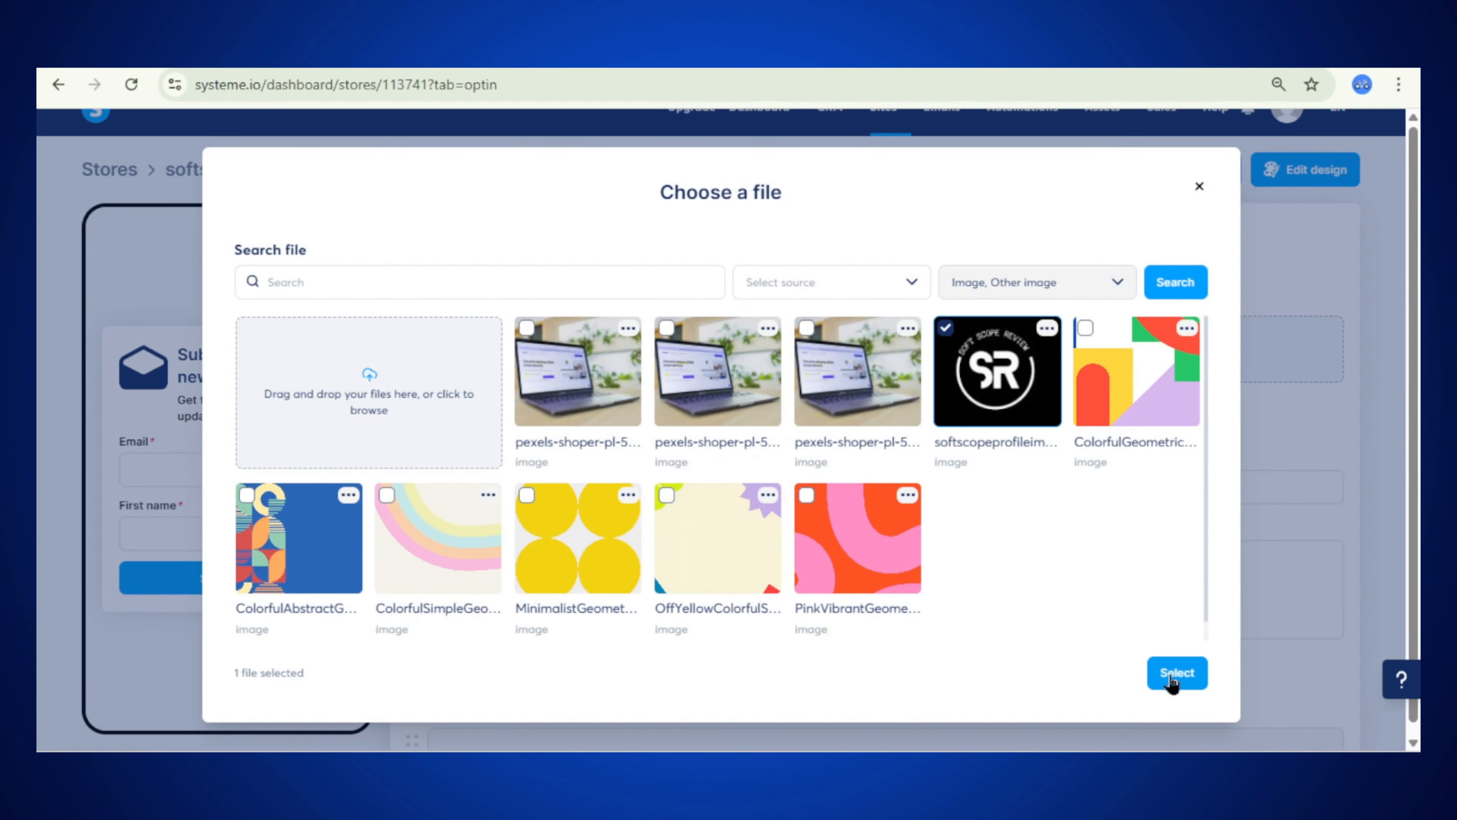
left_click(1173, 676)
Examine the email product's title, button text, subtitle and the additional fields available for collecting subscriber information
scroll(688, 419, "down", 3)
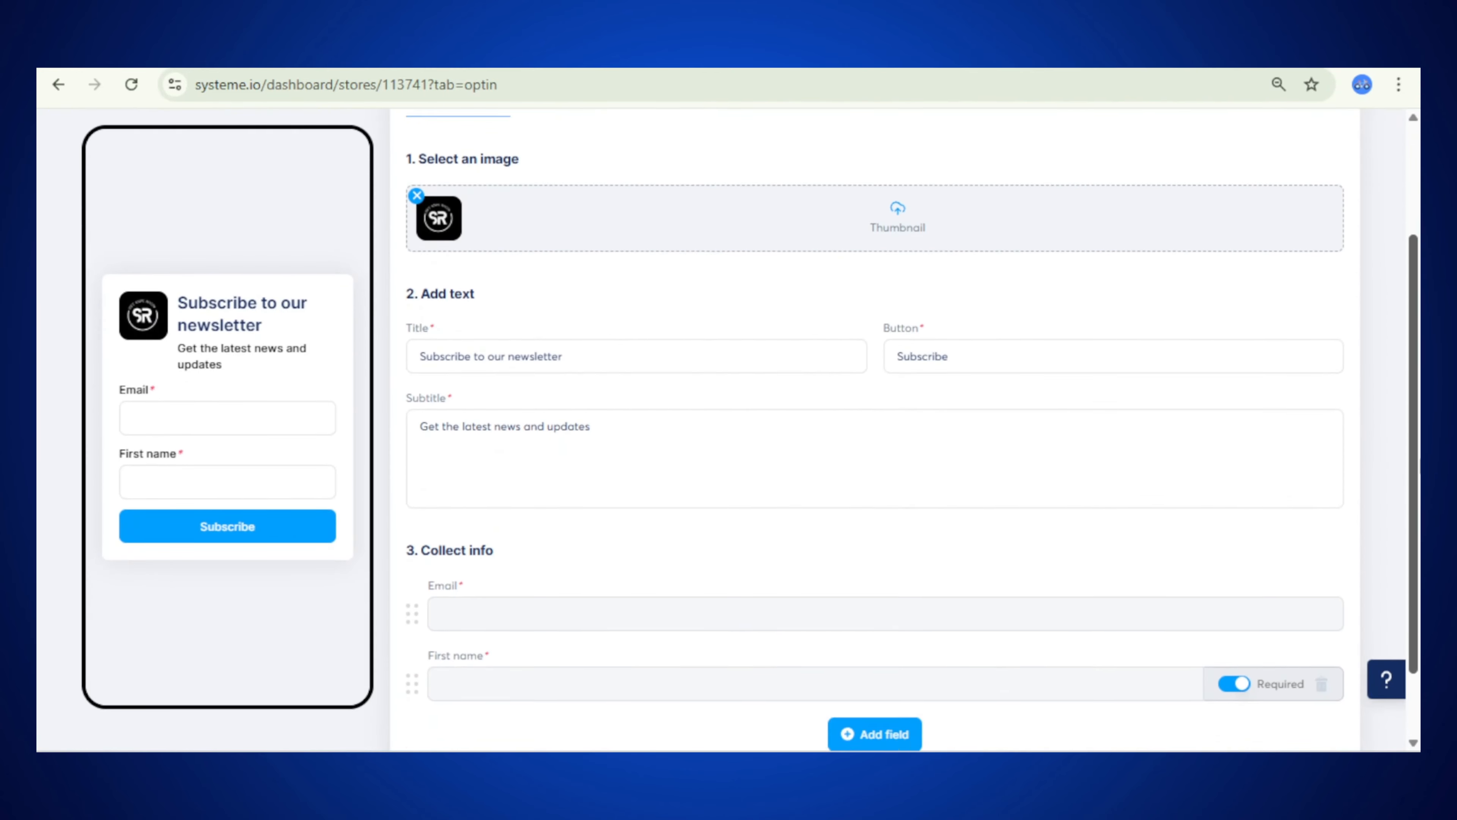
left_click_drag(576, 340, 404, 340)
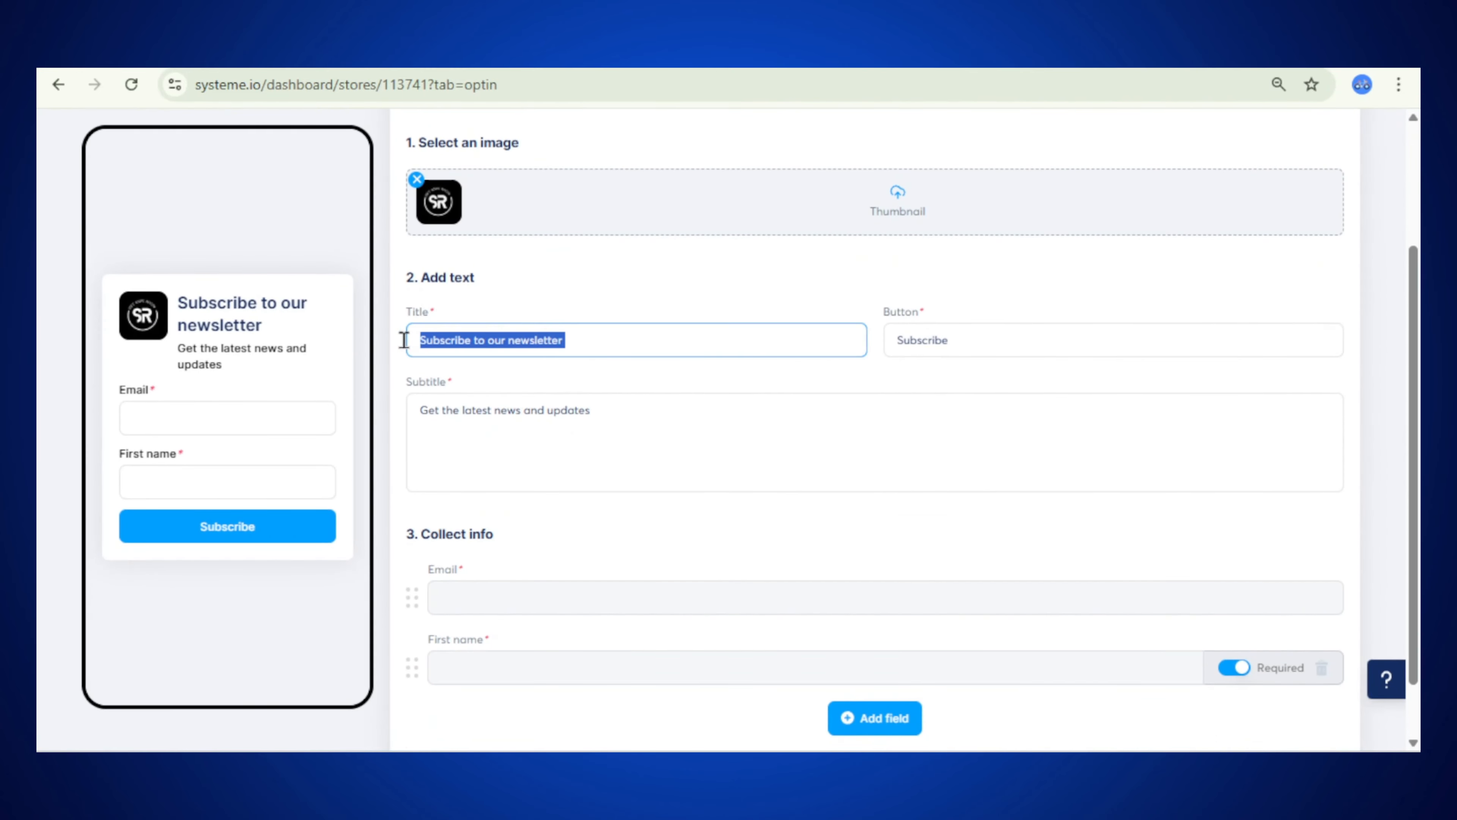
left_click(604, 347)
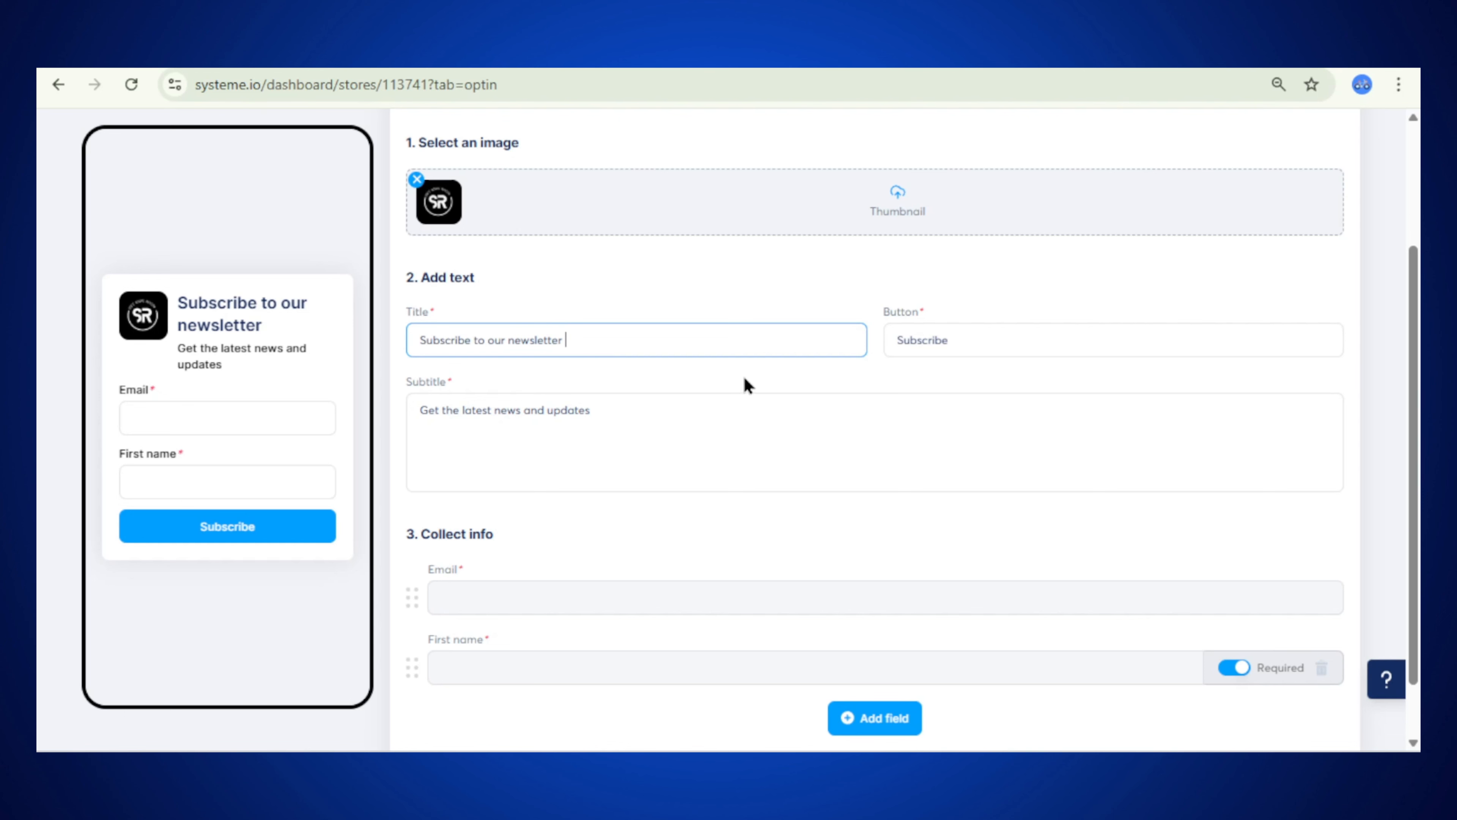
left_click_drag(998, 357, 841, 353)
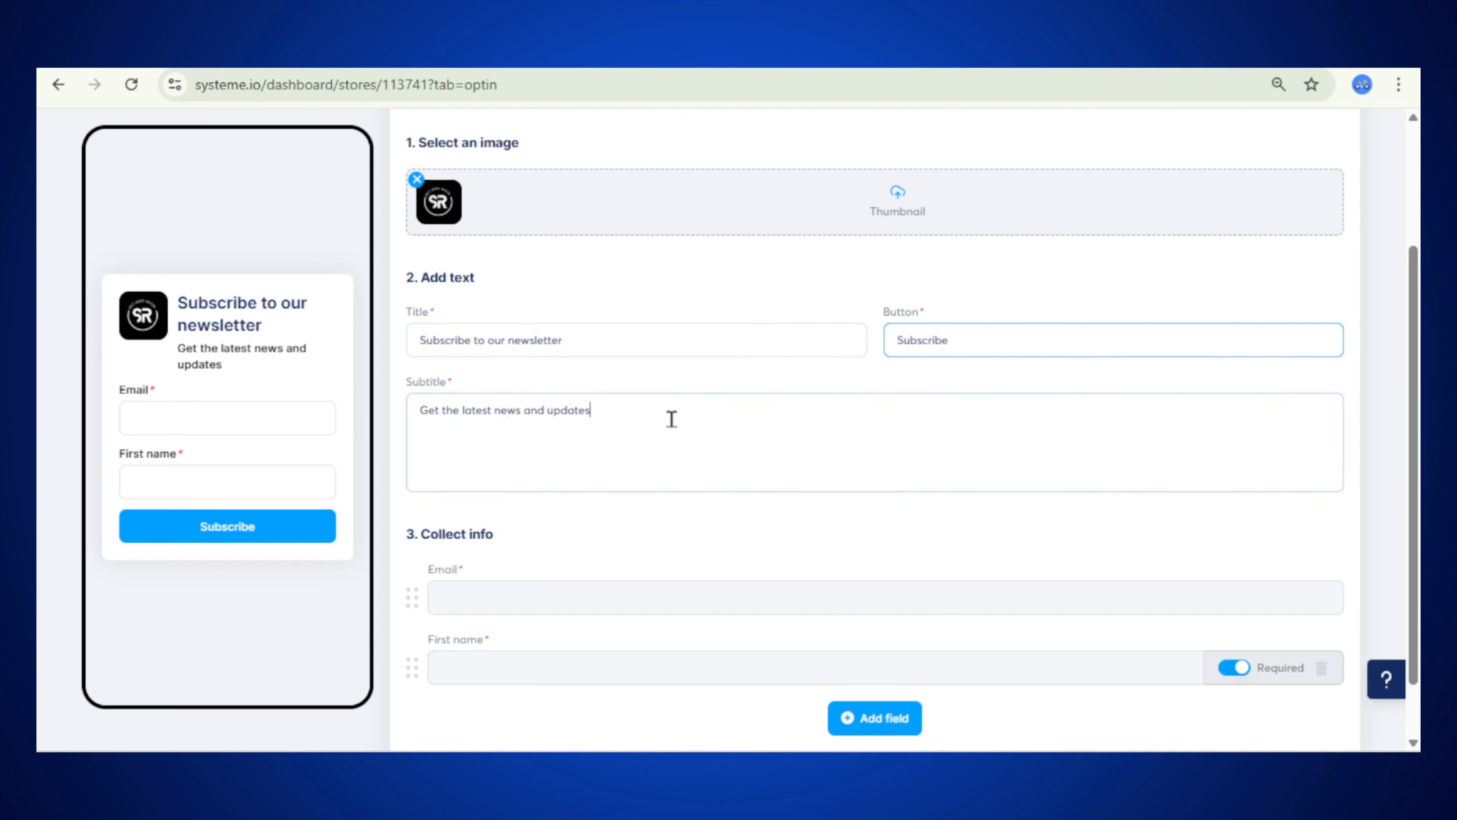
triple_click(740, 409)
left_click(966, 415)
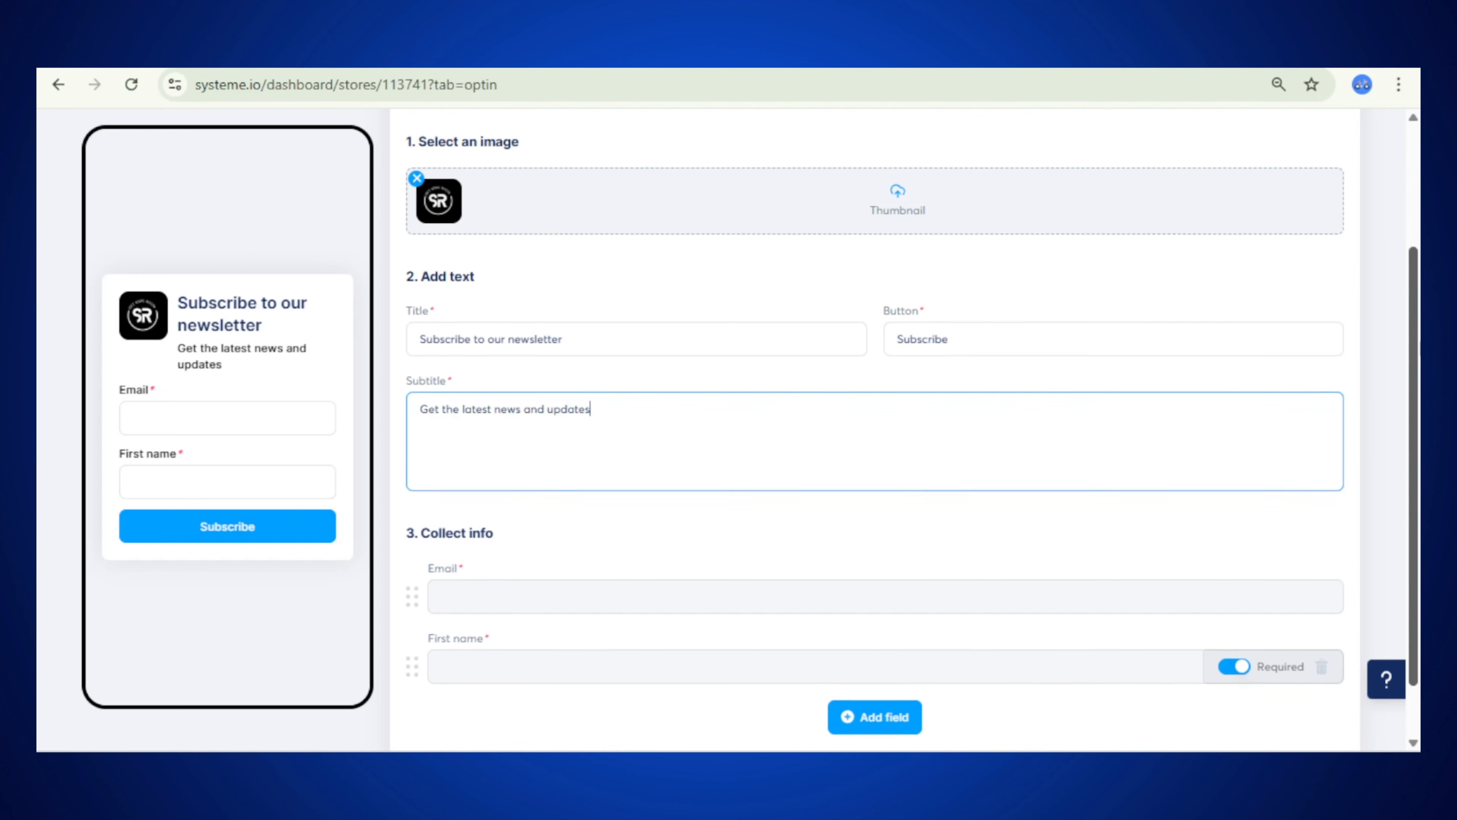
scroll(1374, 458, "down", 1)
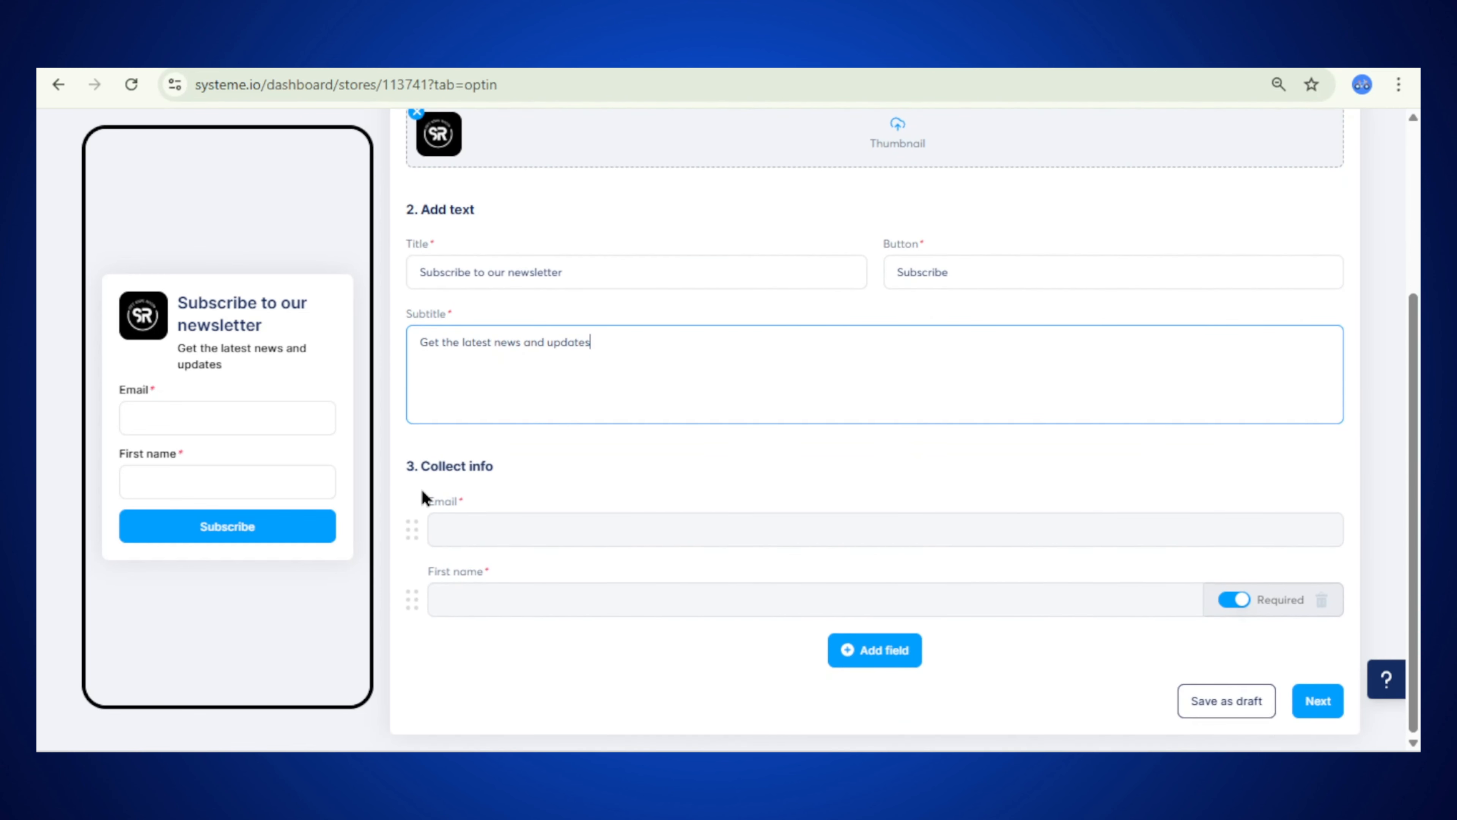
left_click(466, 527)
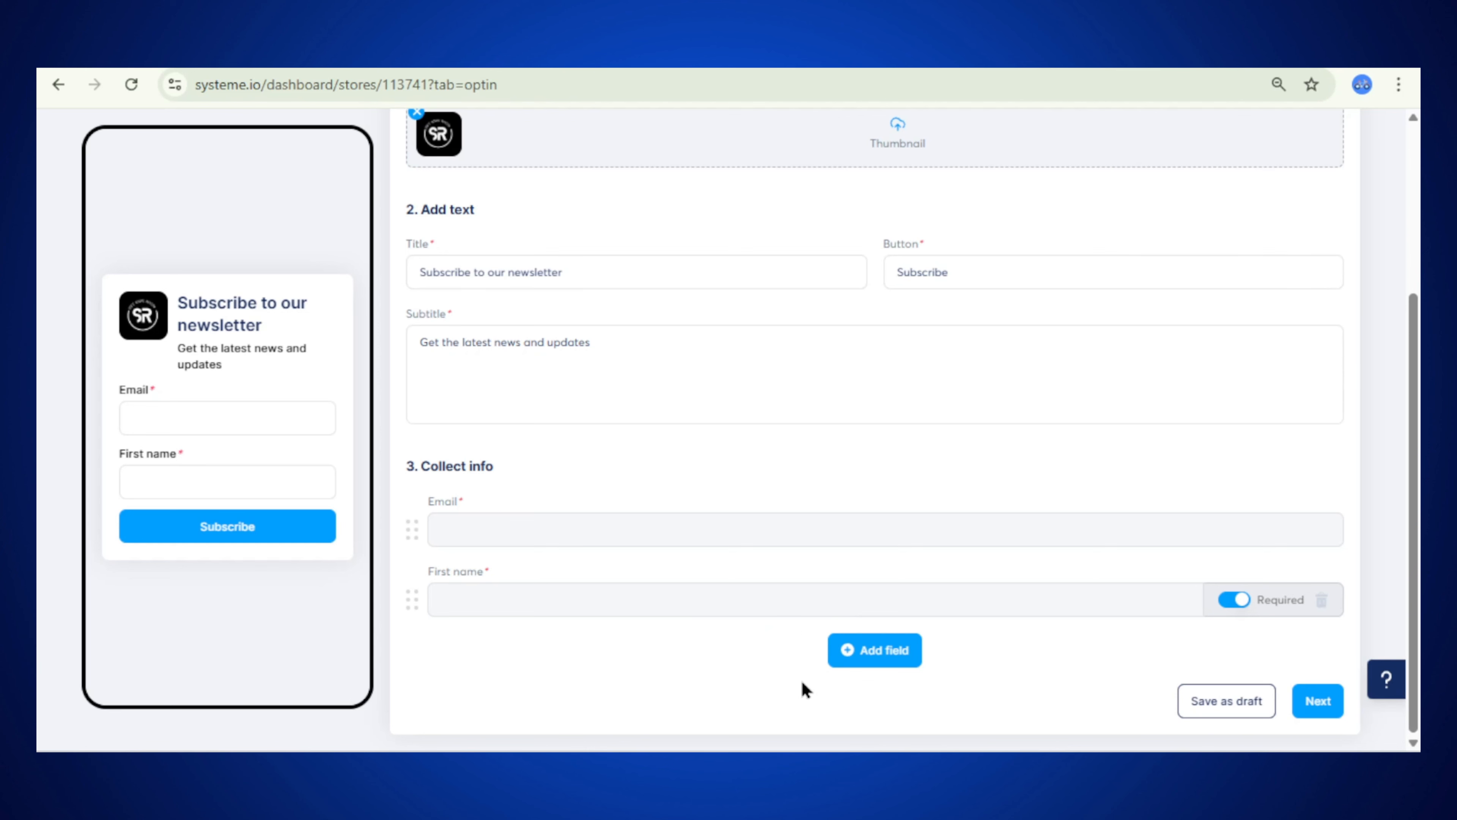
left_click(884, 653)
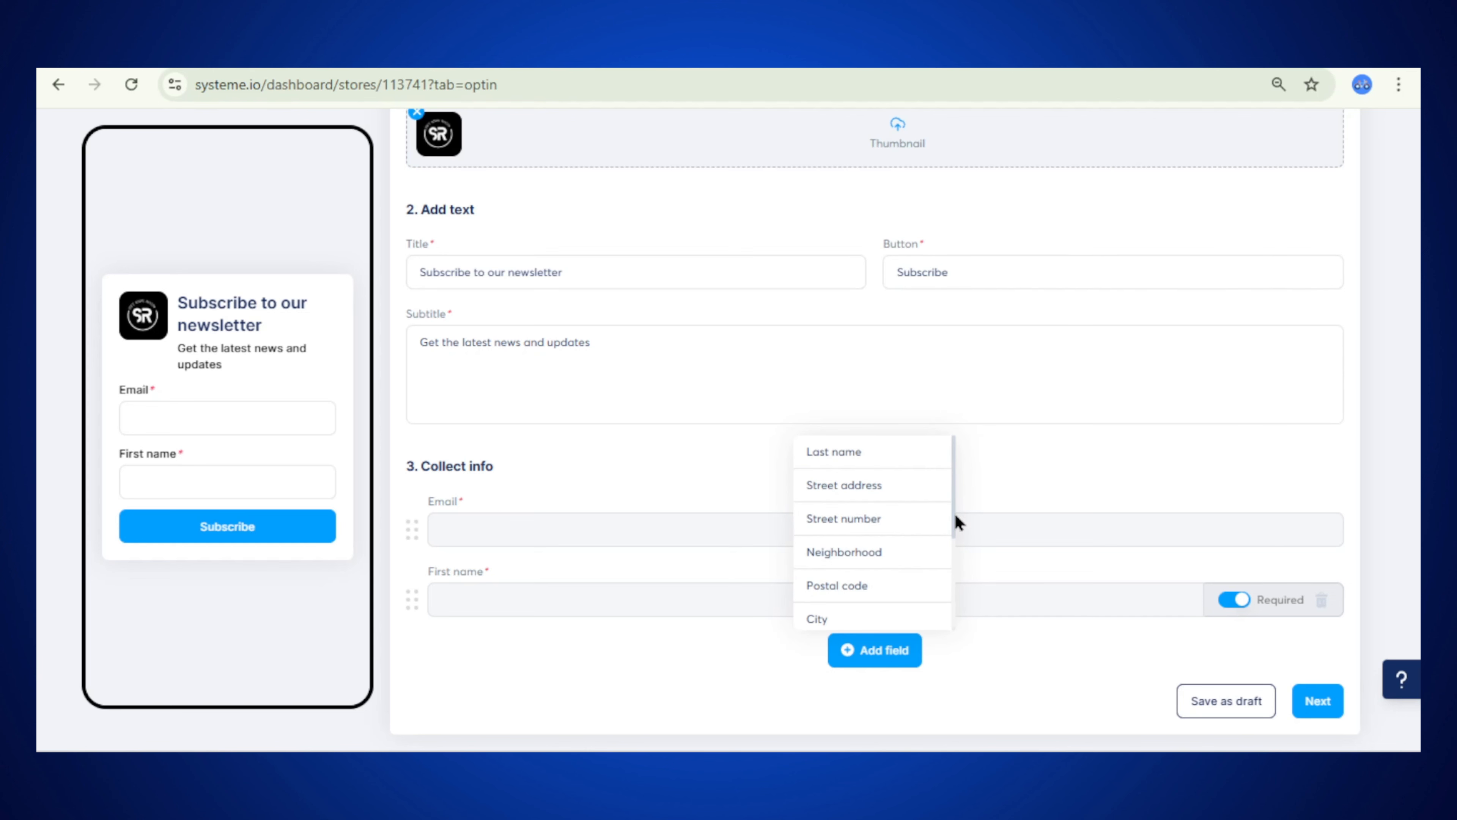
scroll(950, 575, "down", 3)
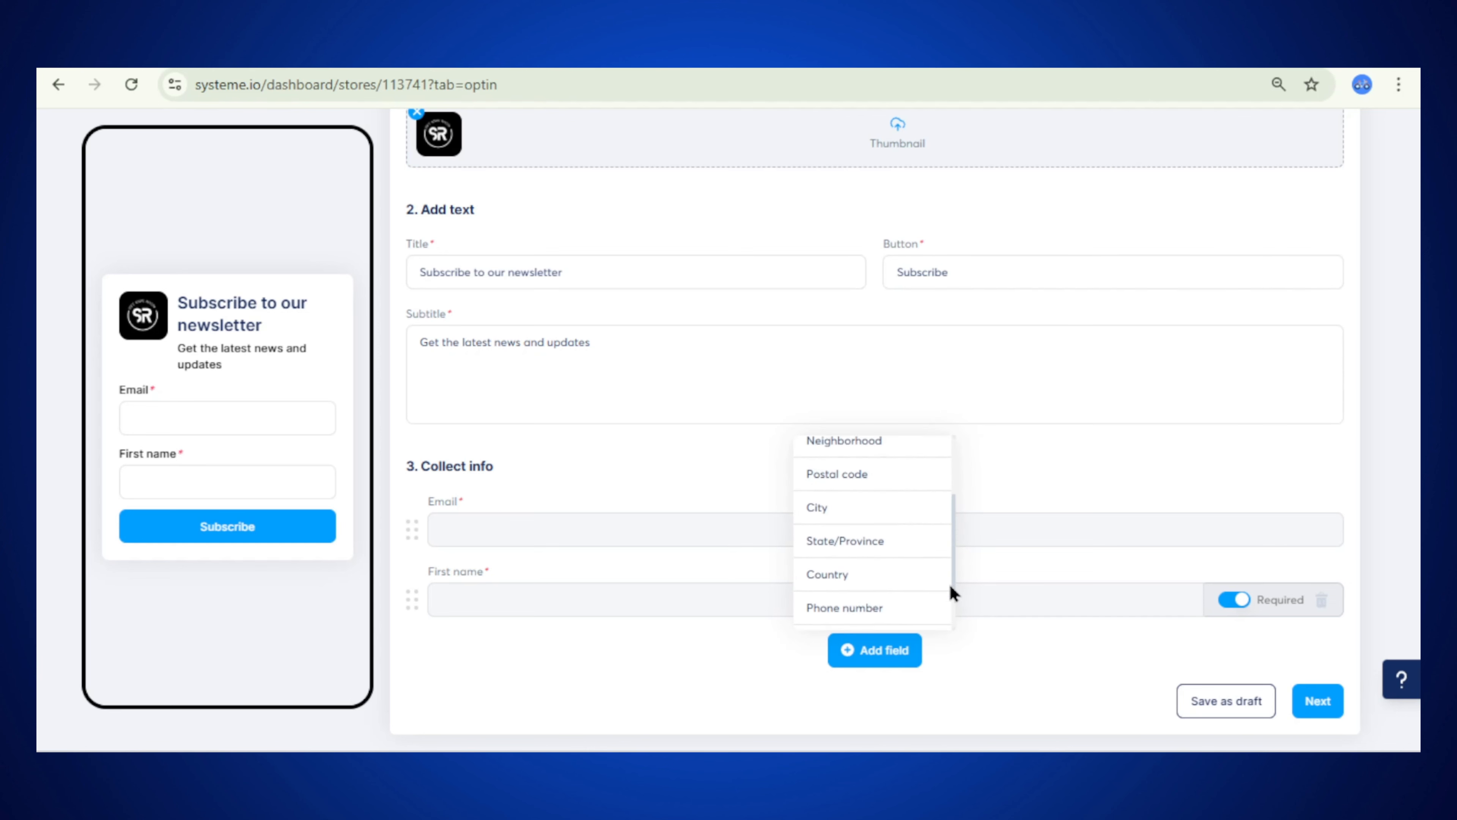
left_click(985, 674)
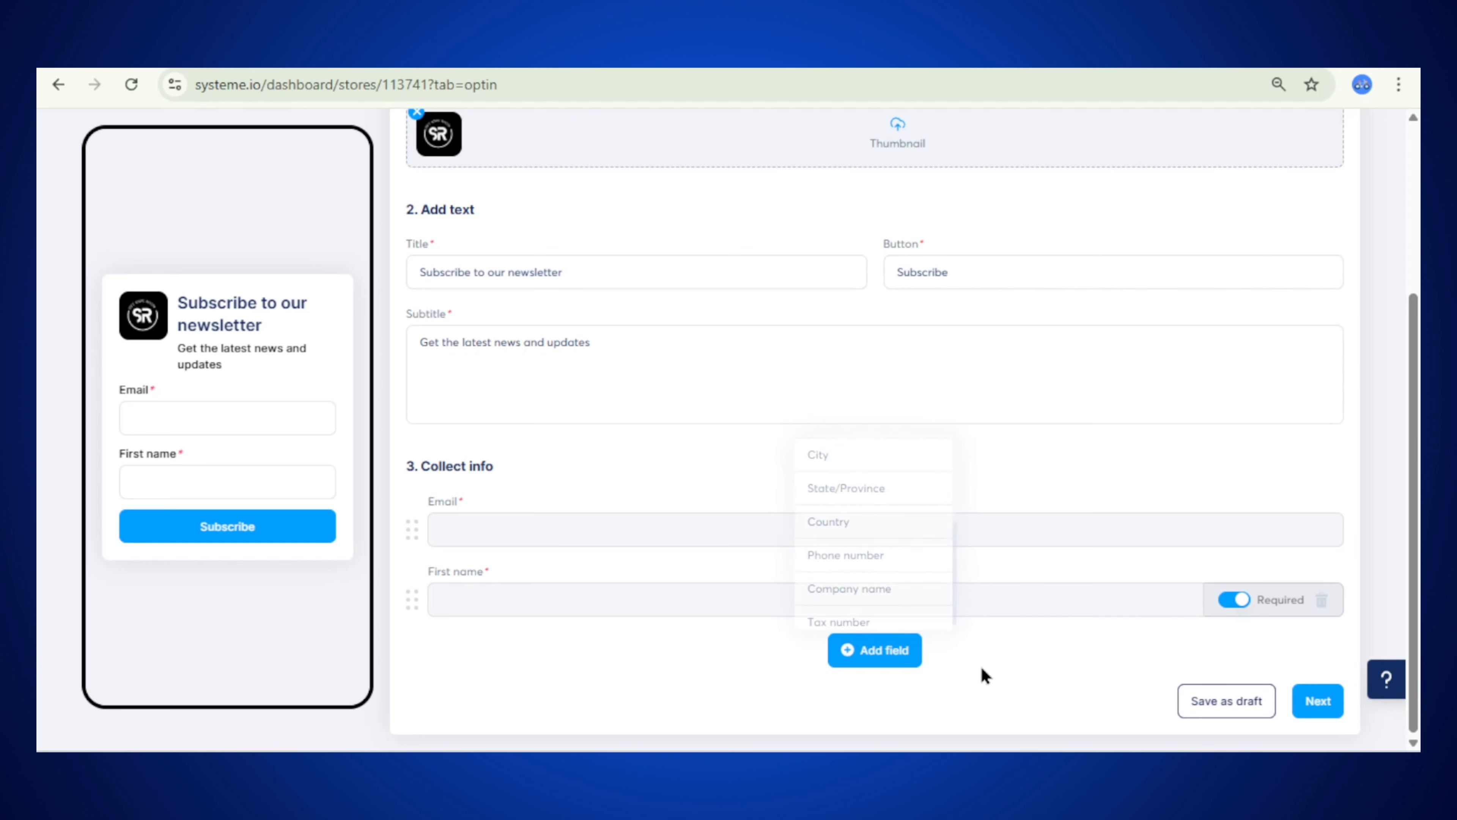
Publish the newsletter product with the default thank-you page text and place it above the YouTube channel product
left_click(1317, 700)
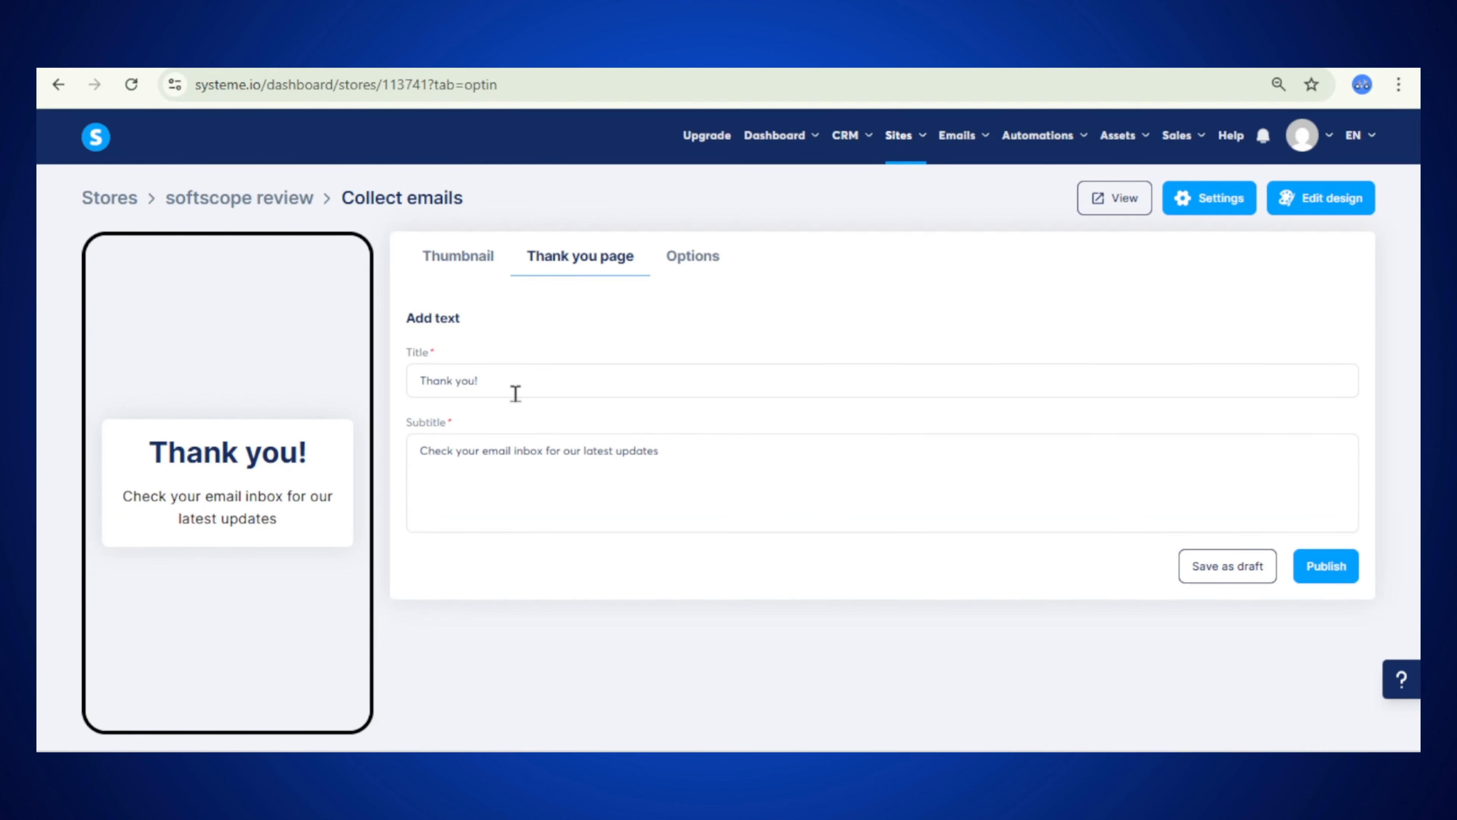
left_click(496, 330)
left_click(1339, 575)
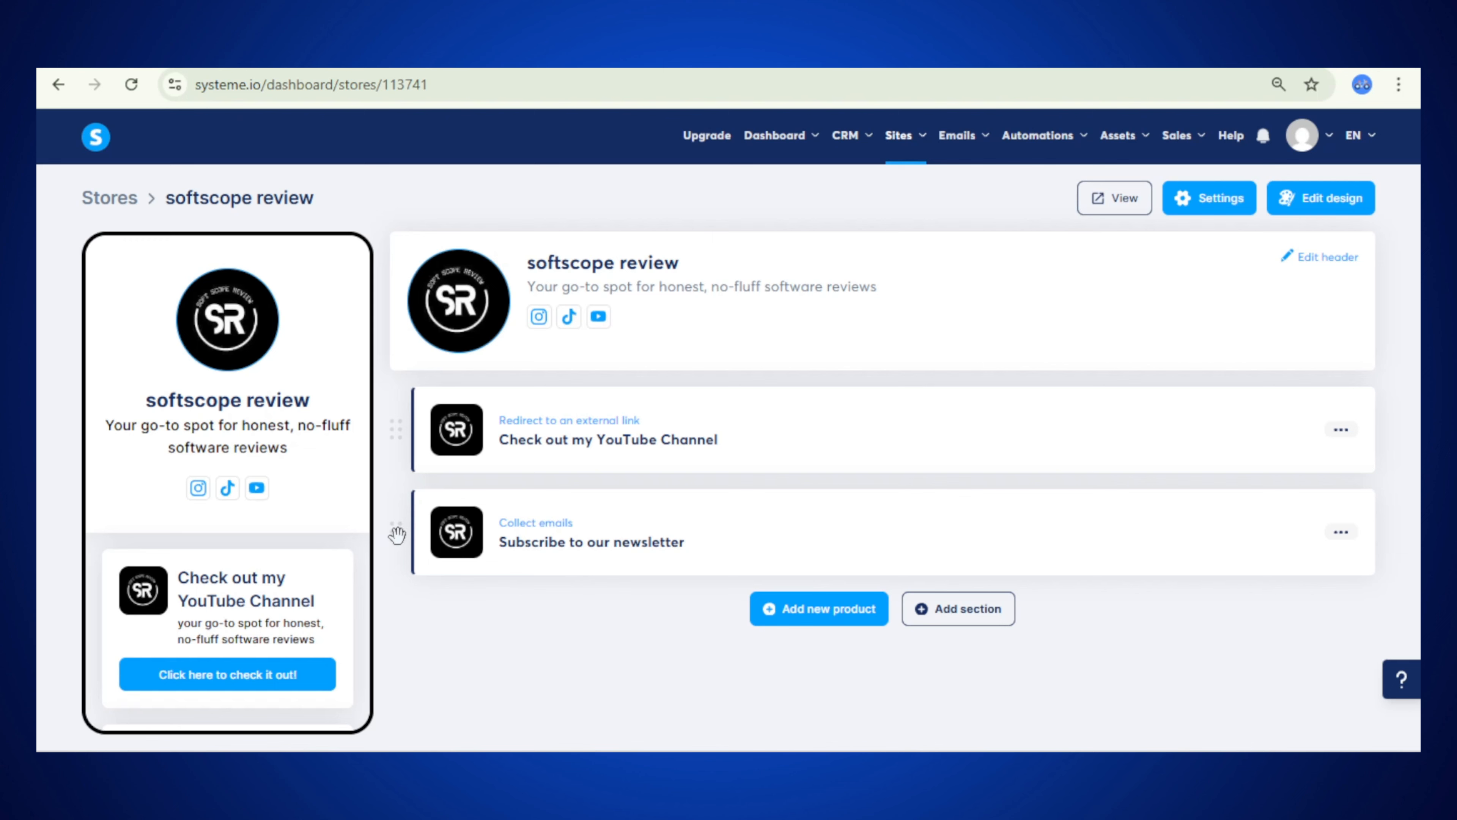
left_click_drag(397, 534, 403, 423)
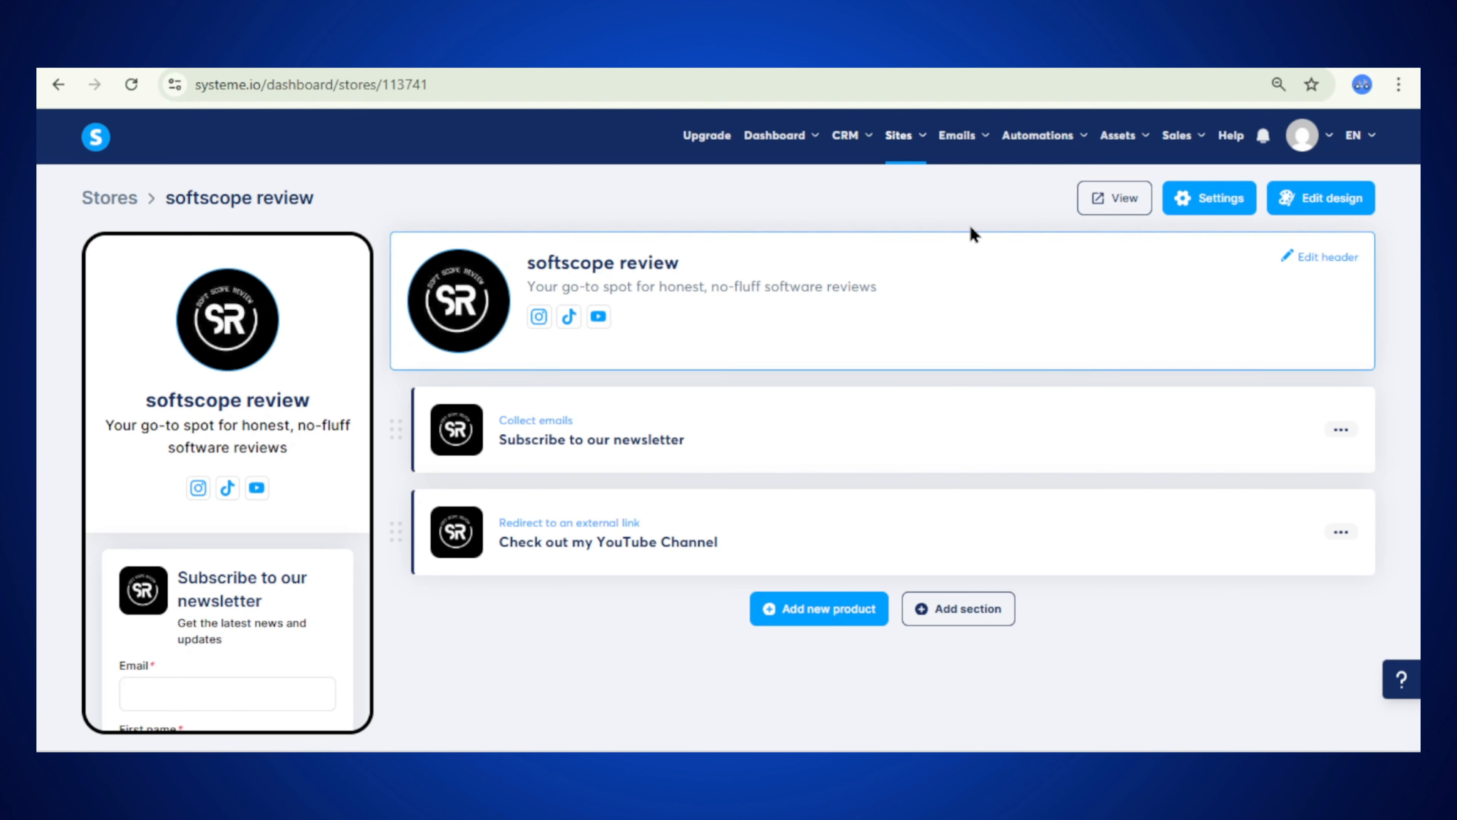
Examine the newsletter product's automation rules and the product types that can be added to the store
mouse_move(980, 138)
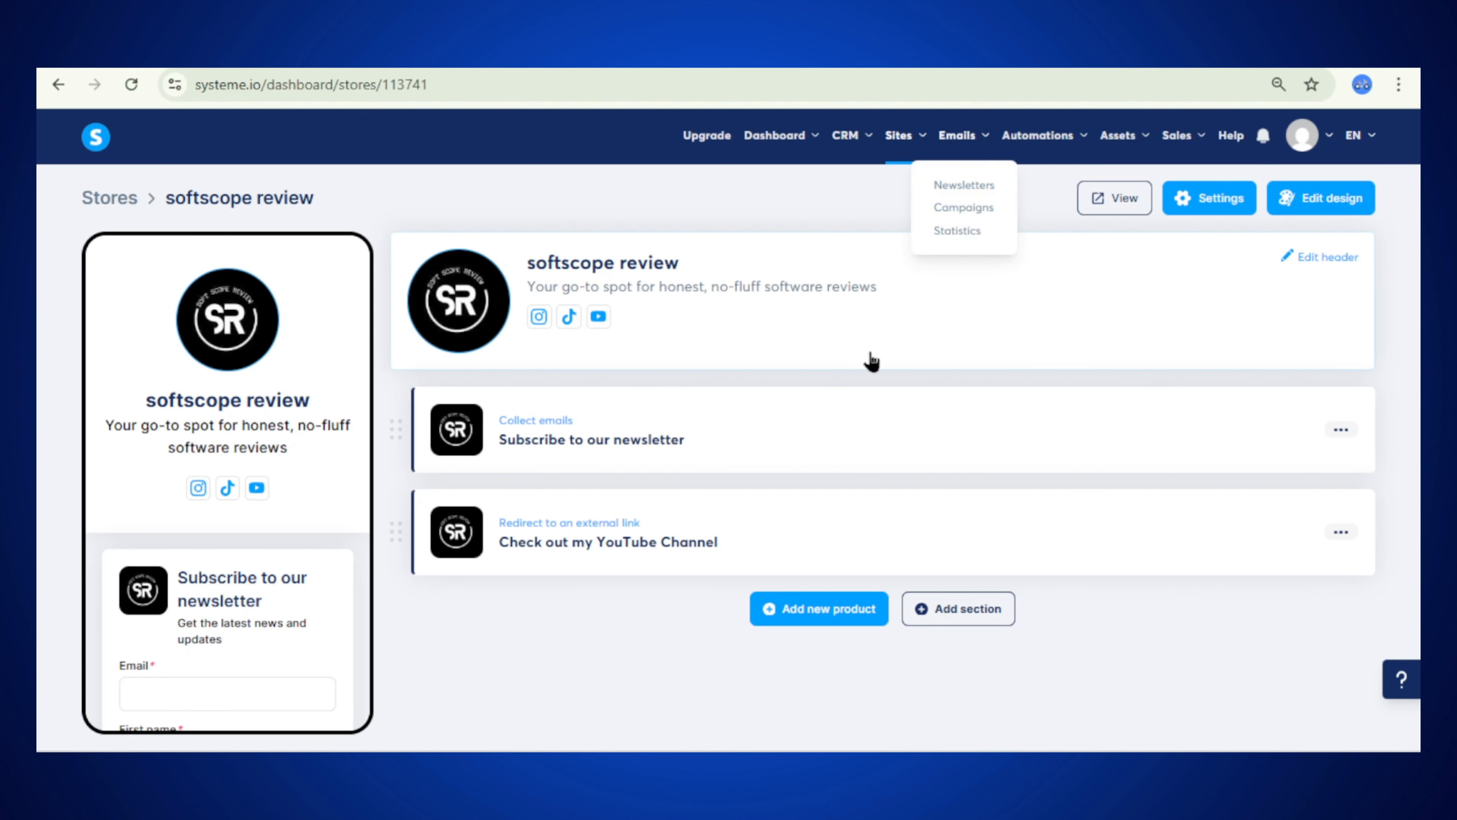
left_click(584, 453)
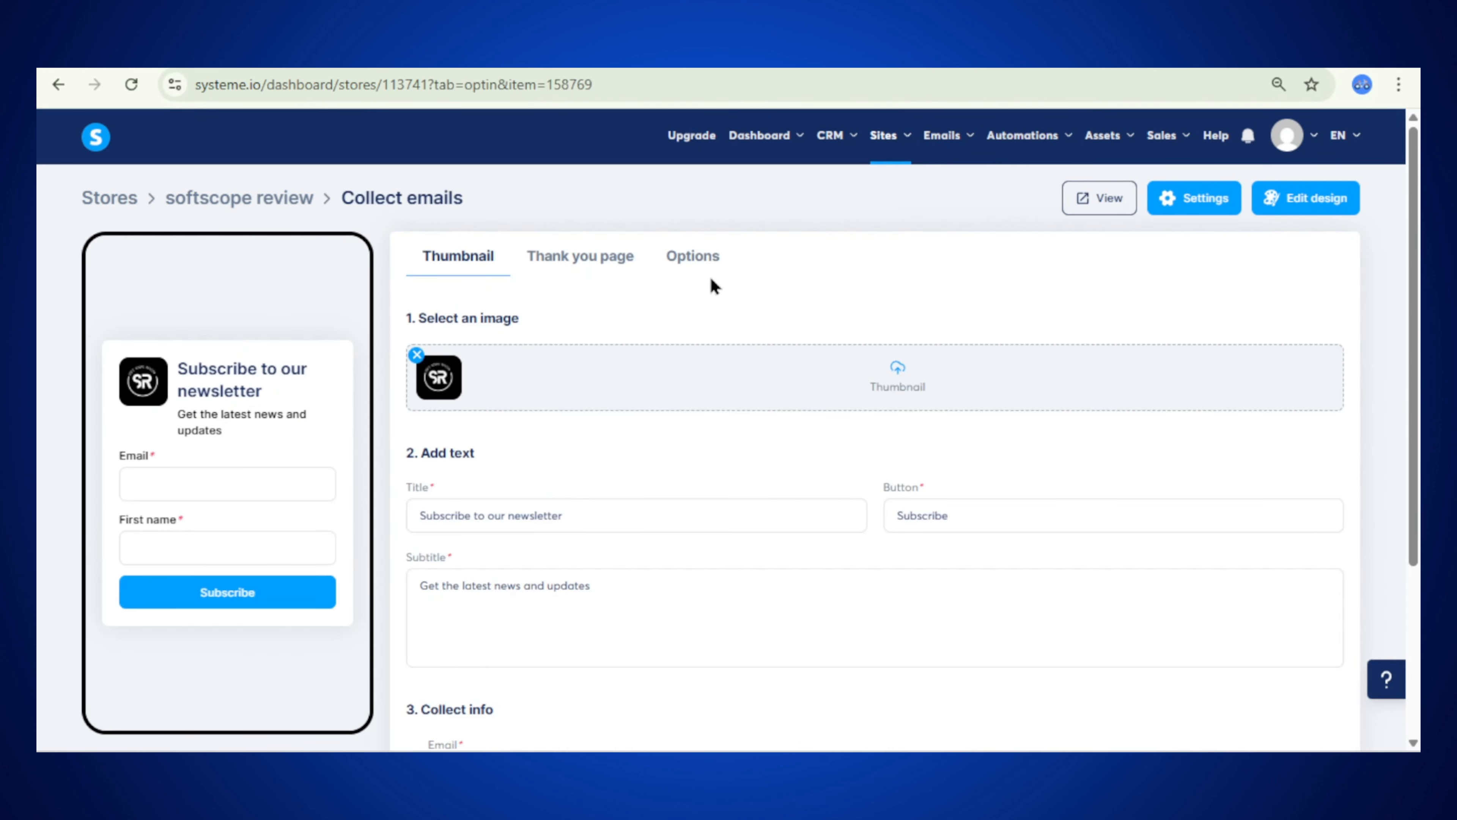
left_click(706, 270)
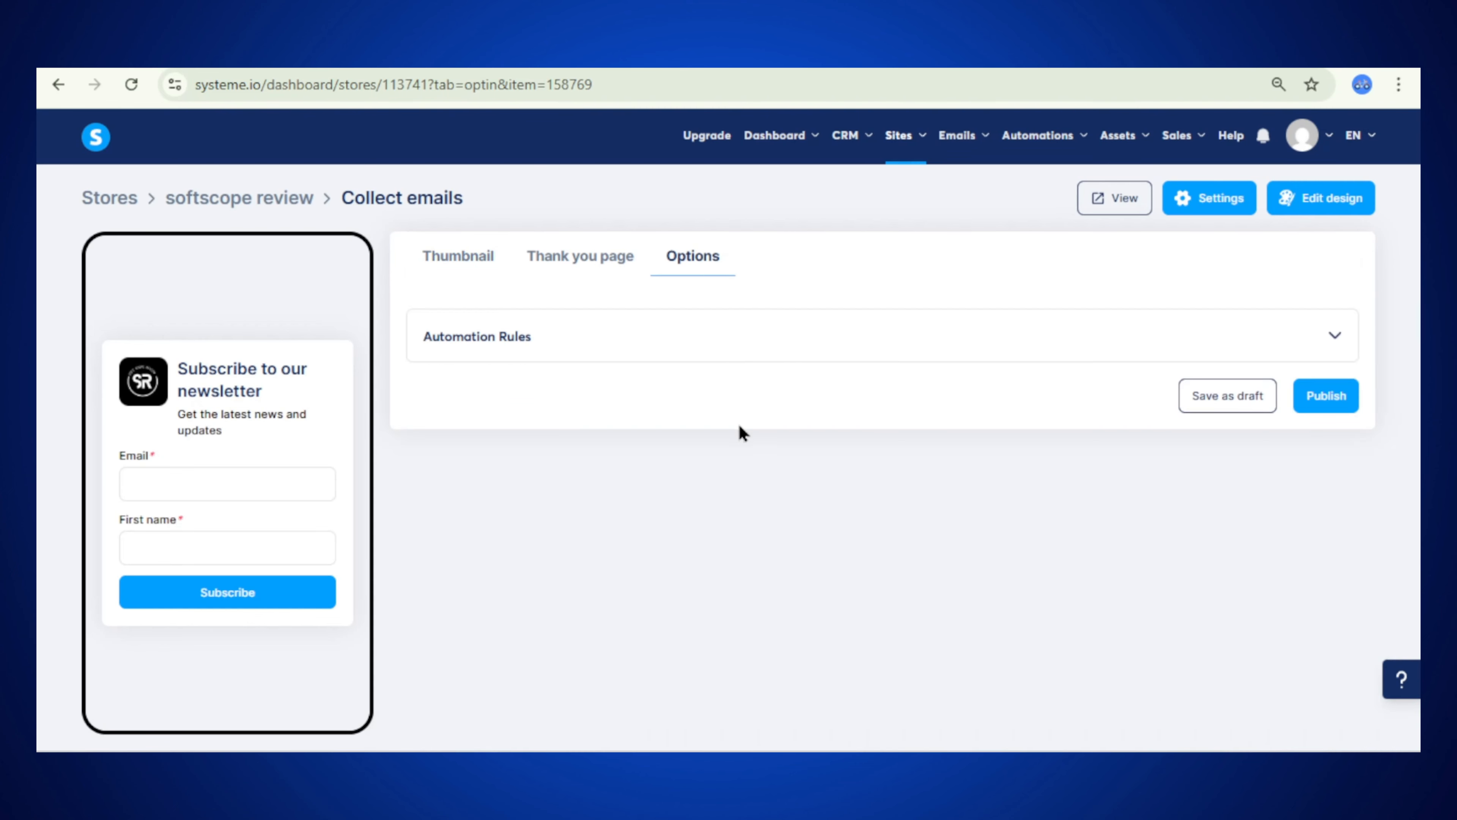
left_click(1269, 338)
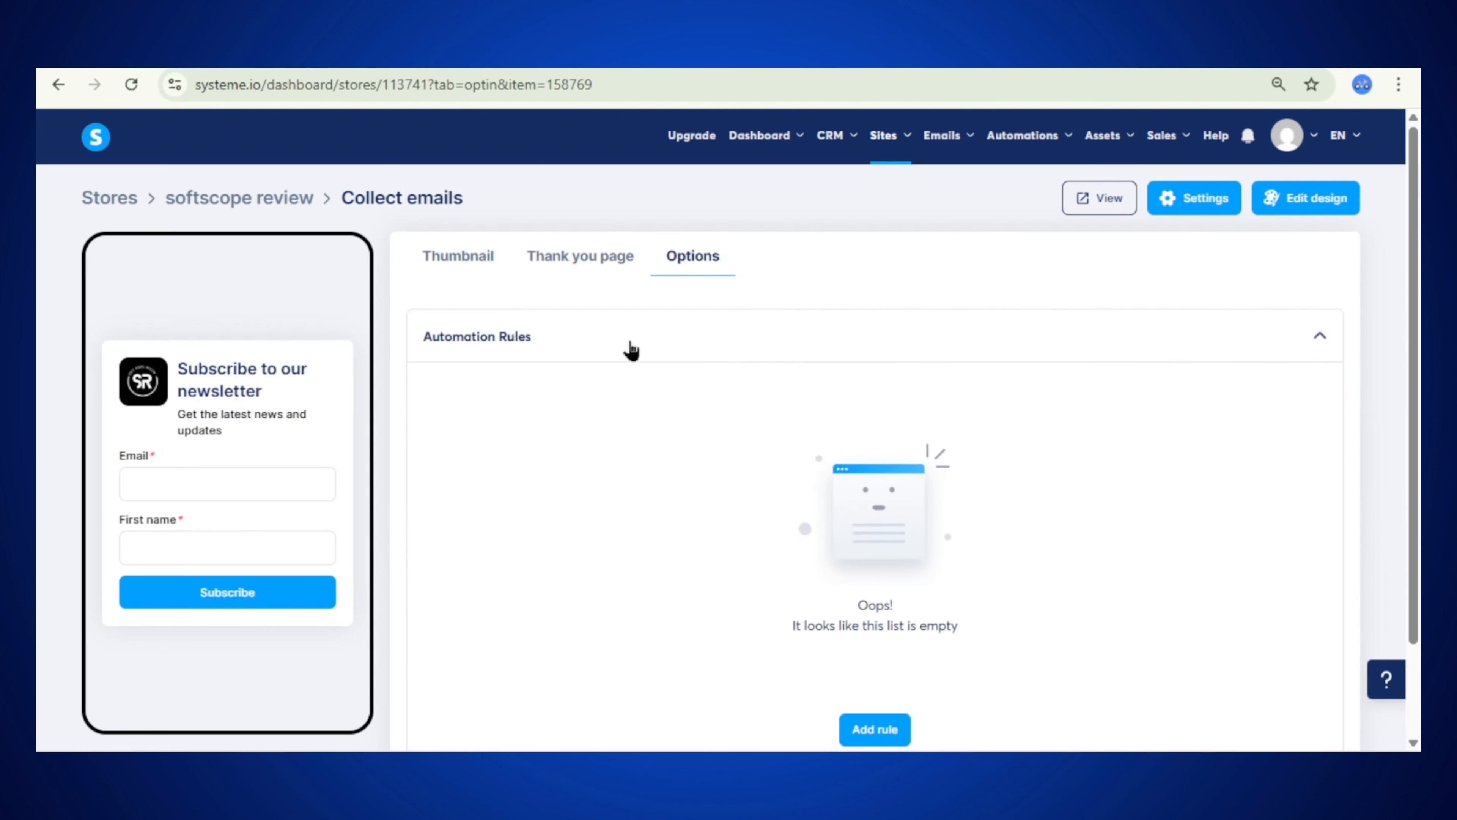
left_click(564, 344)
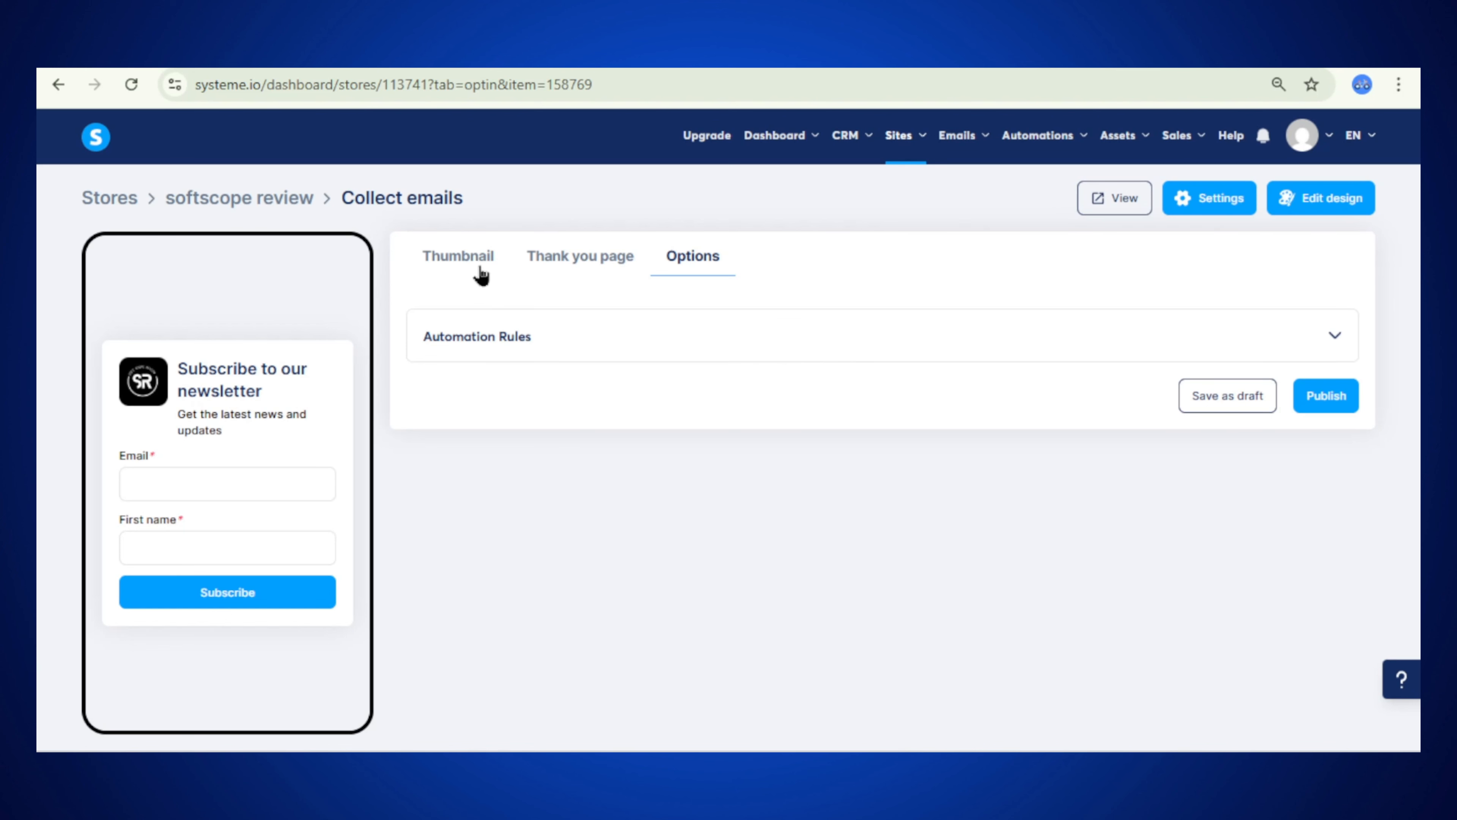
left_click(310, 212)
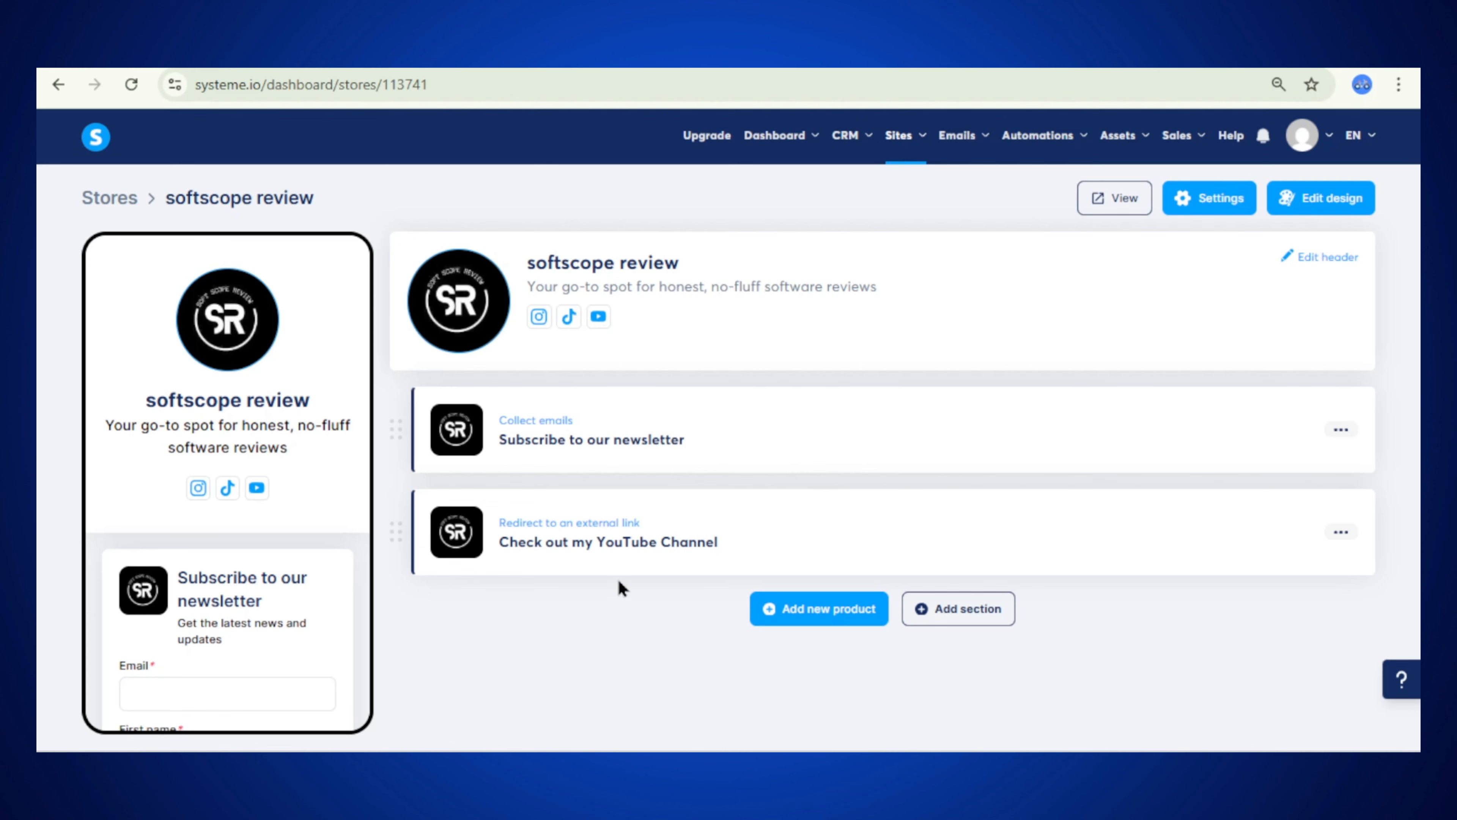
left_click(811, 612)
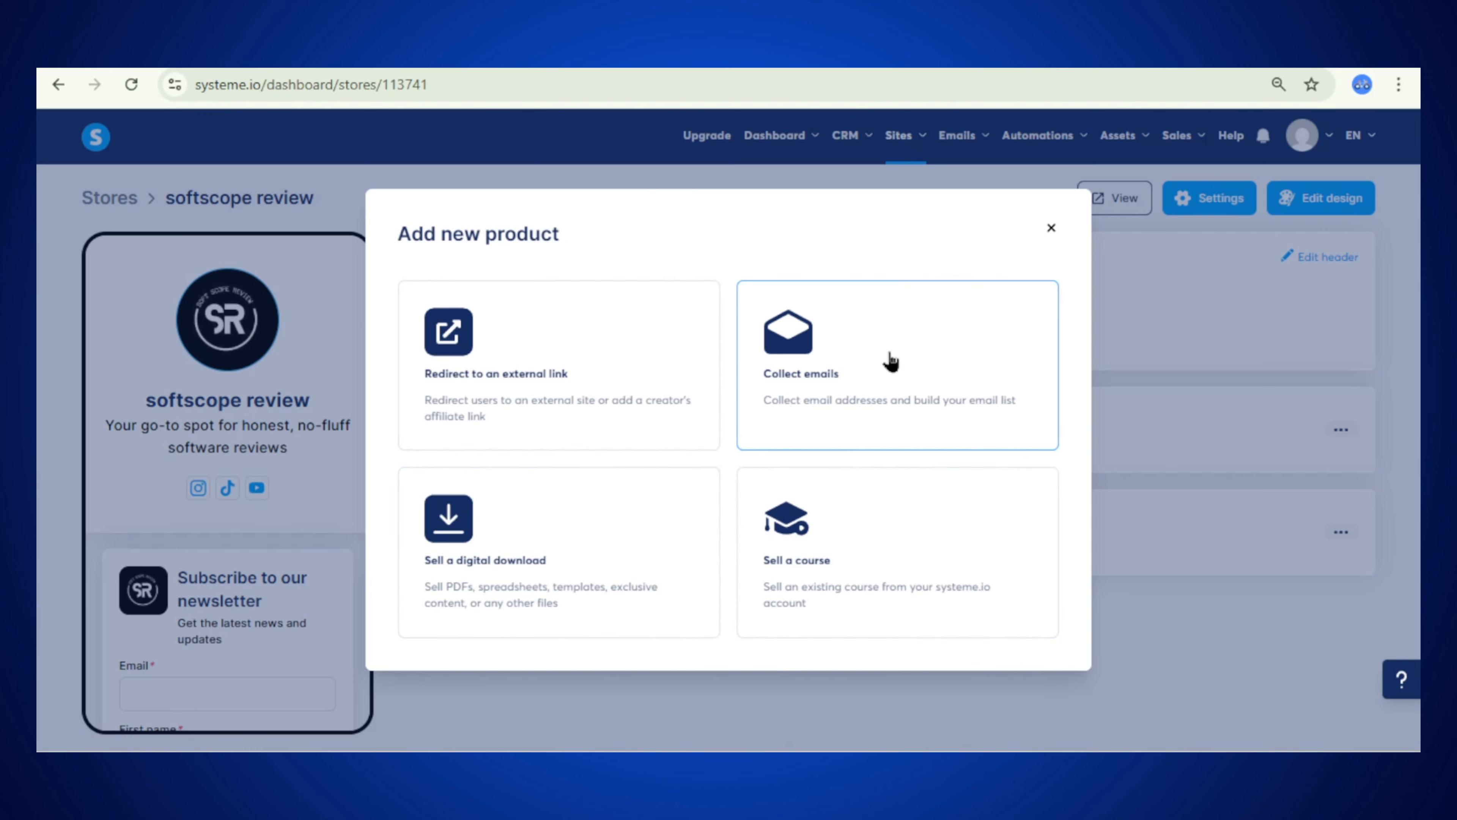
left_click(1051, 229)
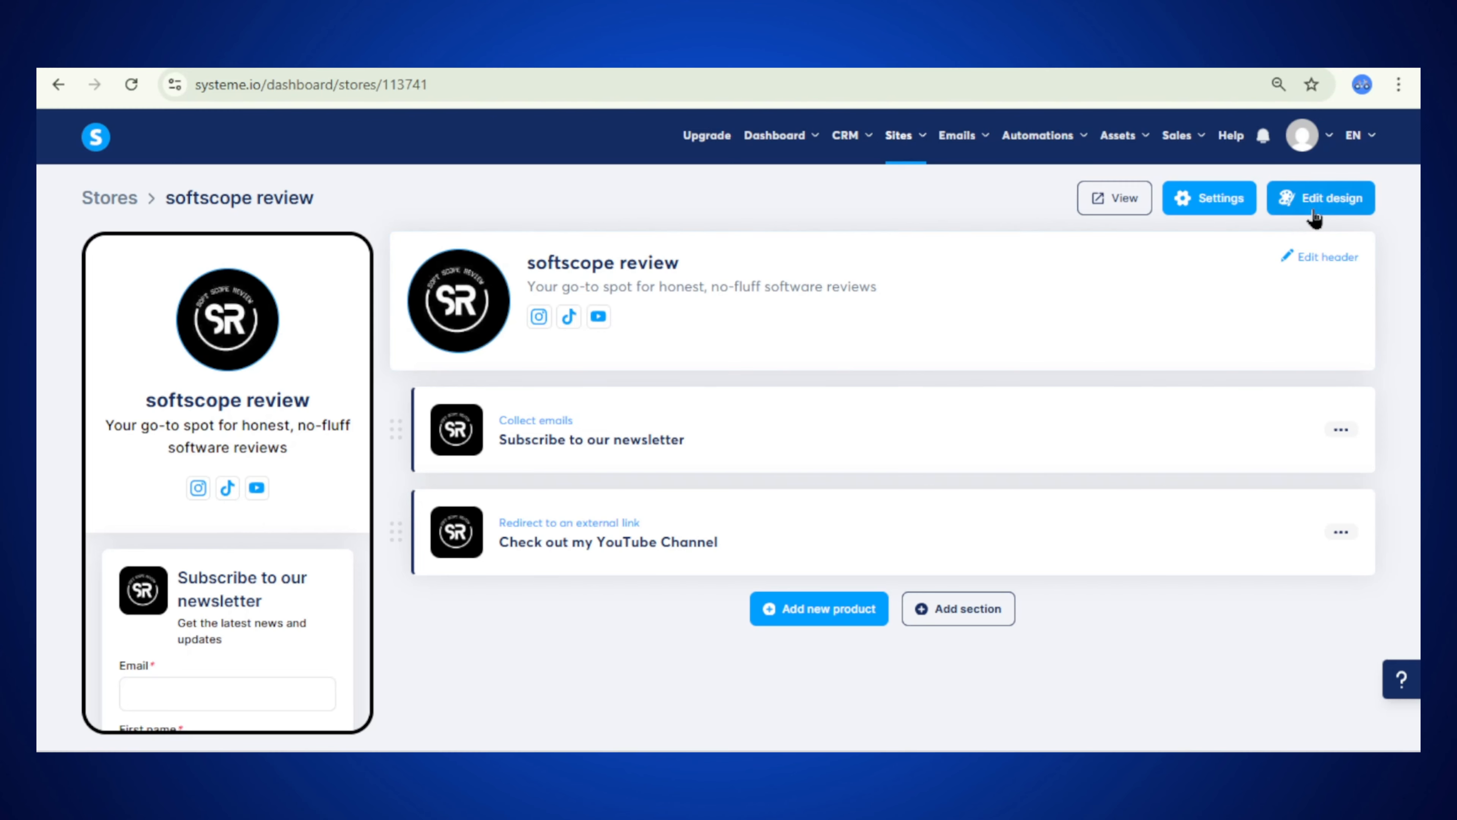
Preview themes for the store design and select the dark navy theme with pink accents
left_click(1323, 201)
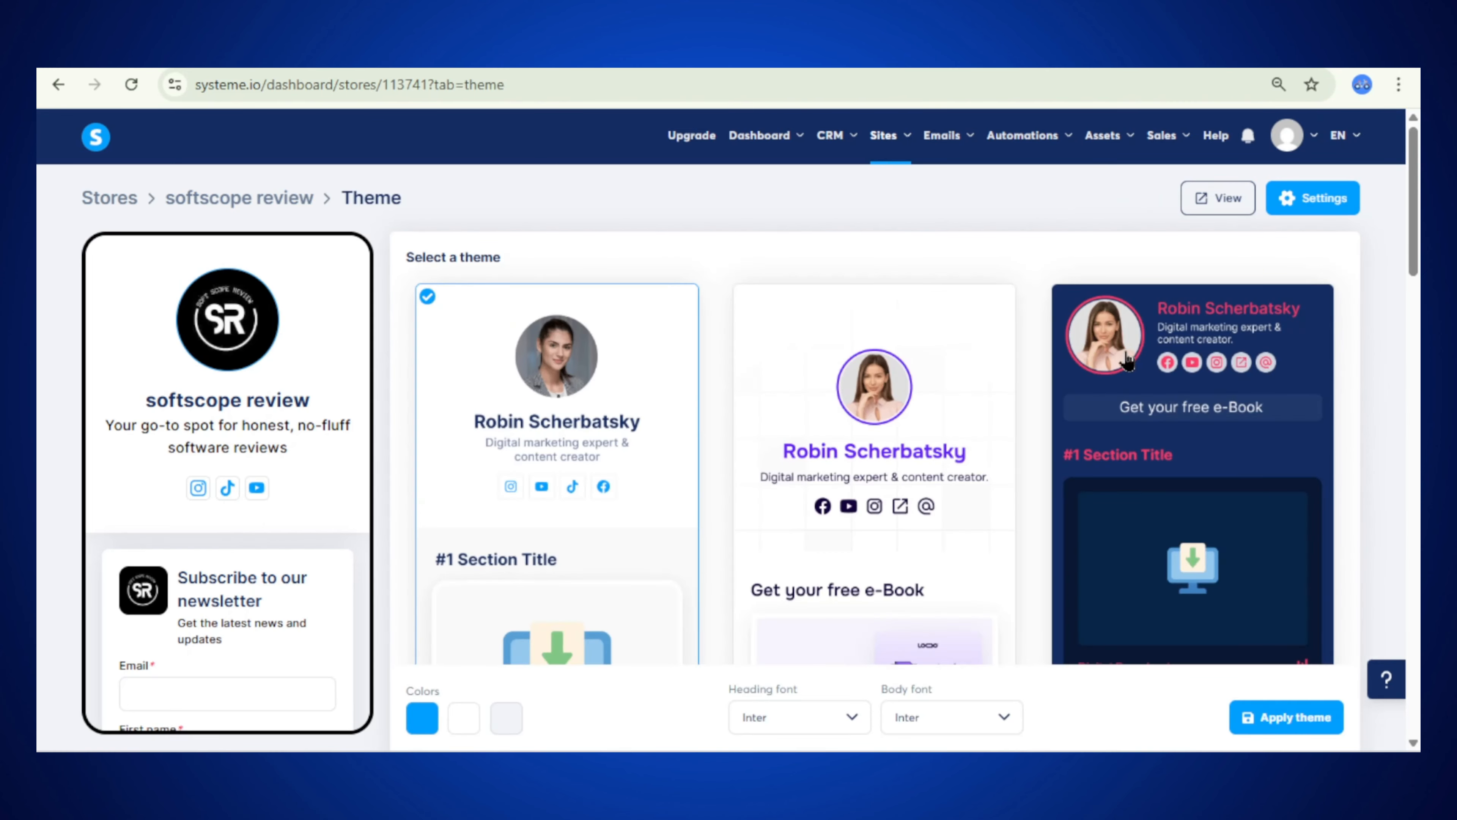
scroll(1415, 338, "down", 7)
left_click_drag(1406, 426, 1398, 261)
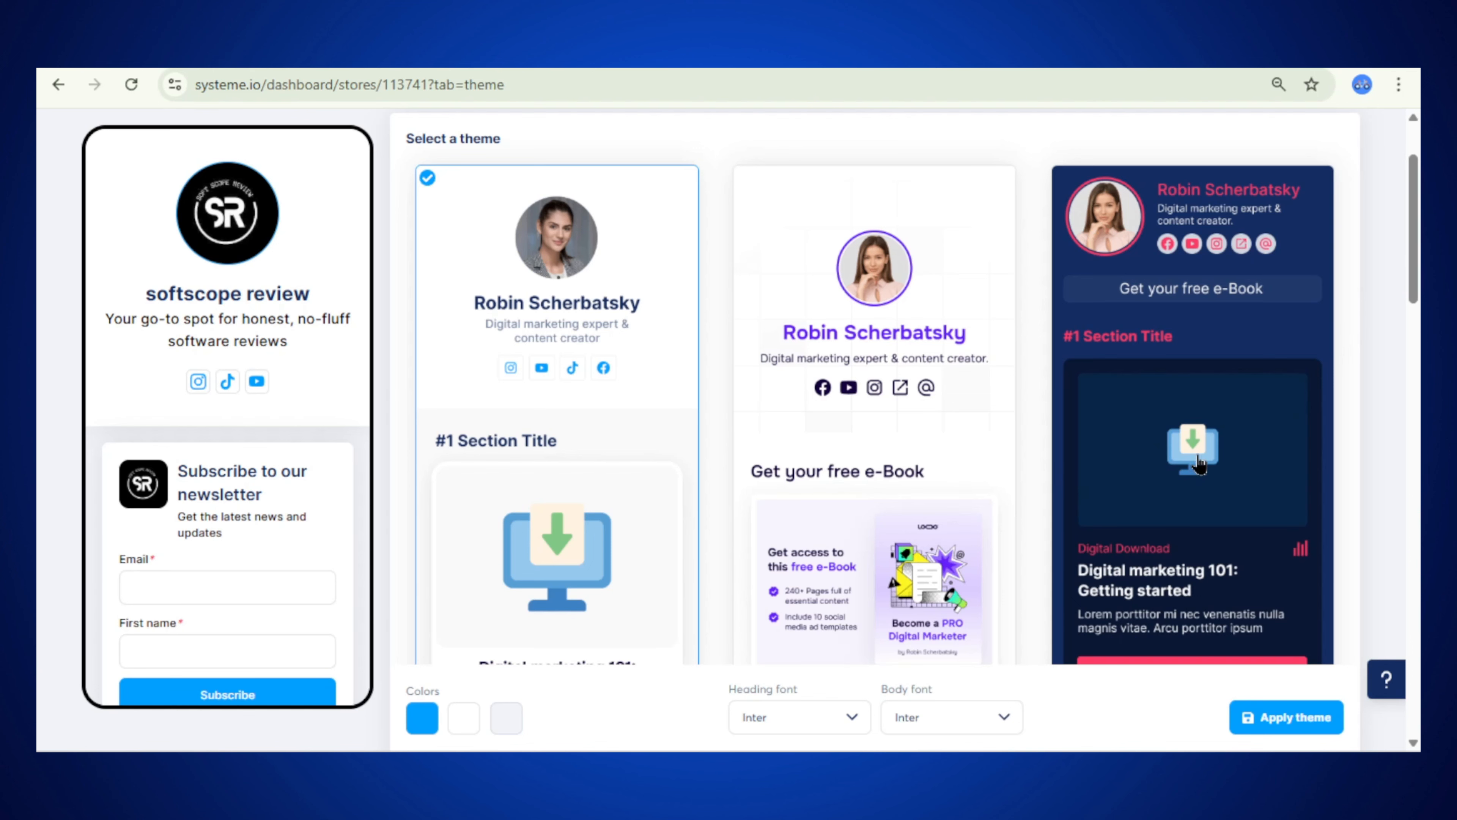
left_click(1220, 515)
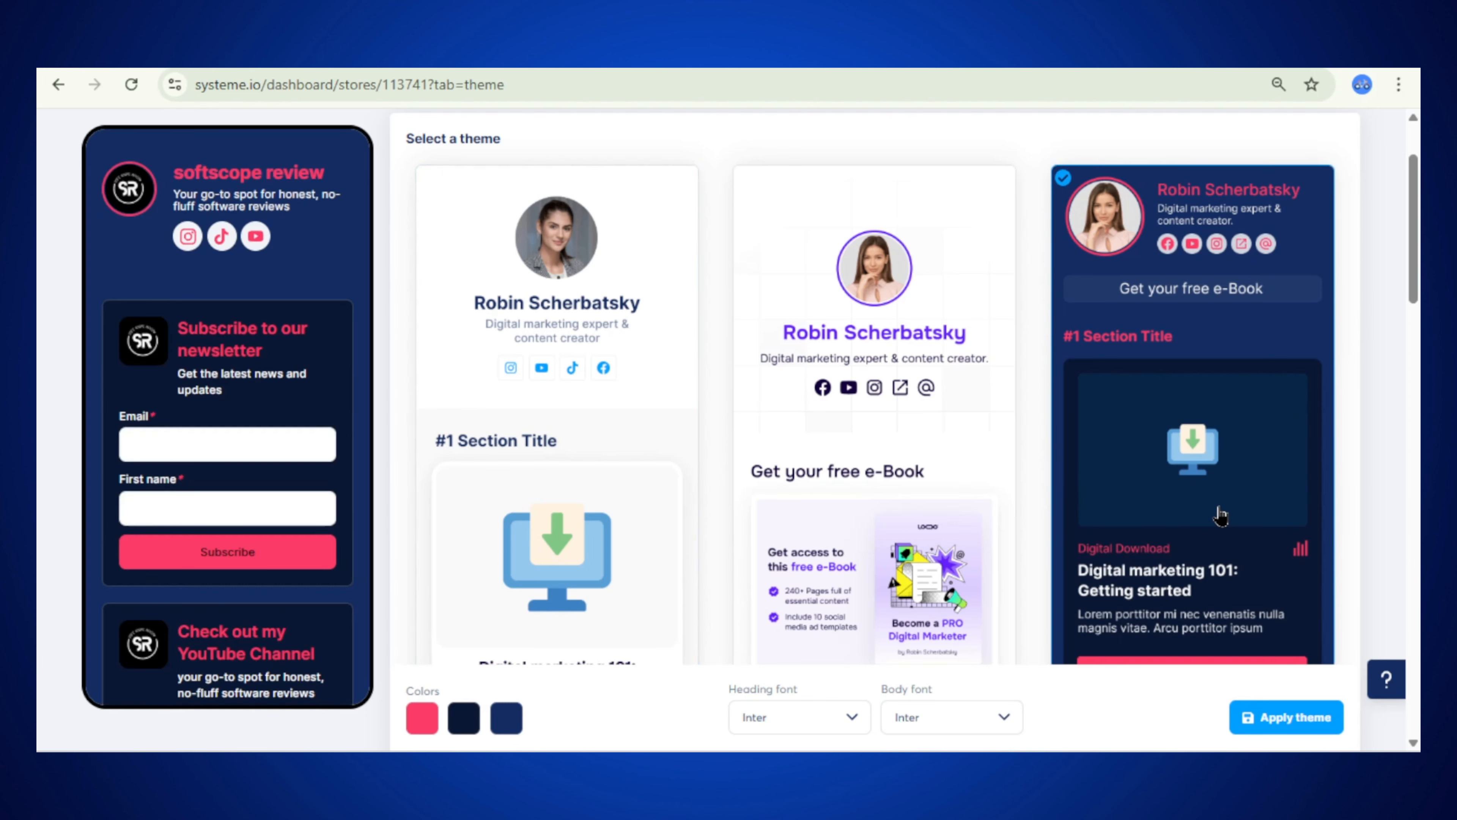
scroll(1167, 418, "down", 2)
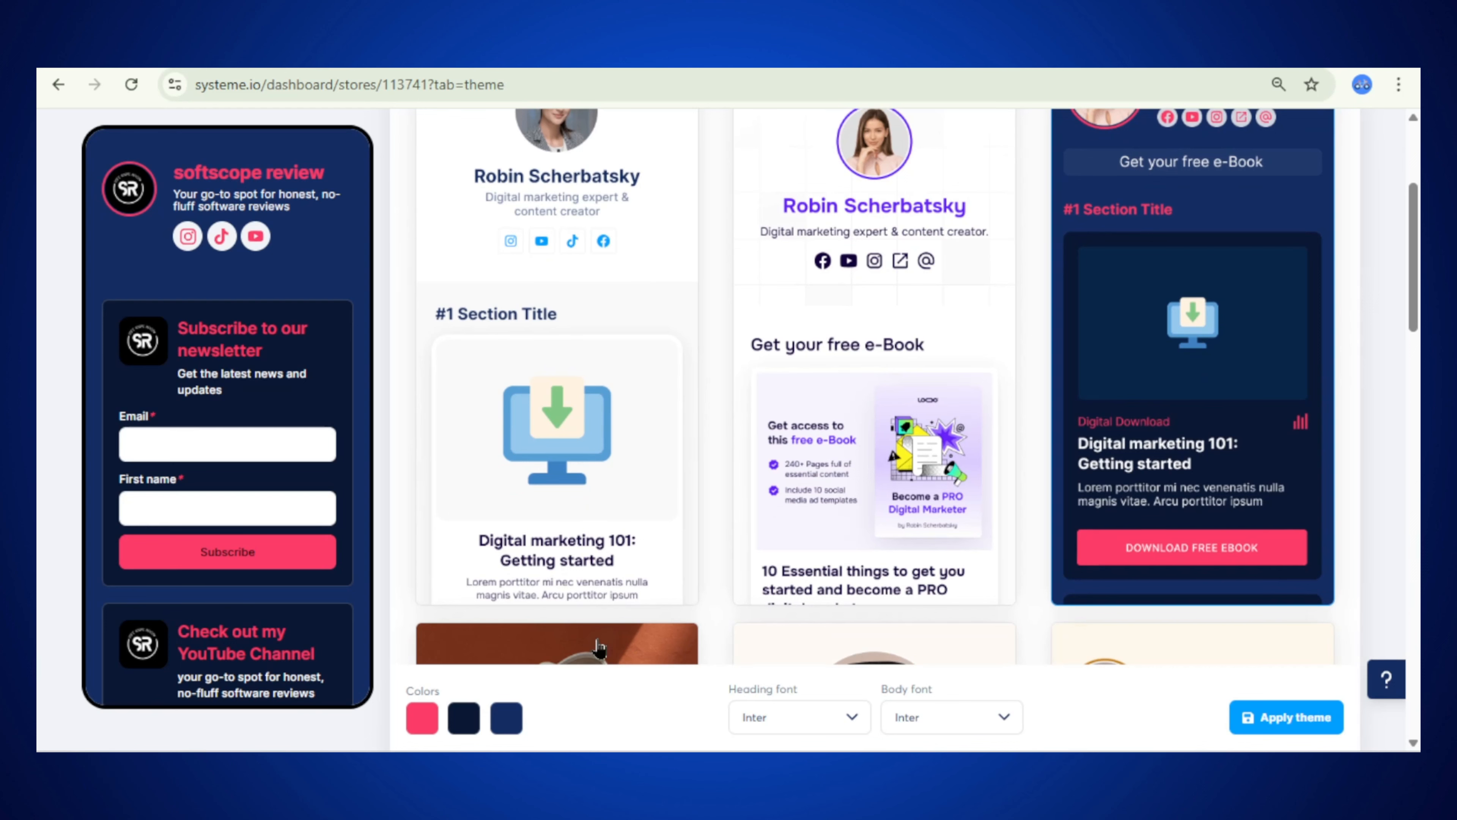
left_click(843, 497)
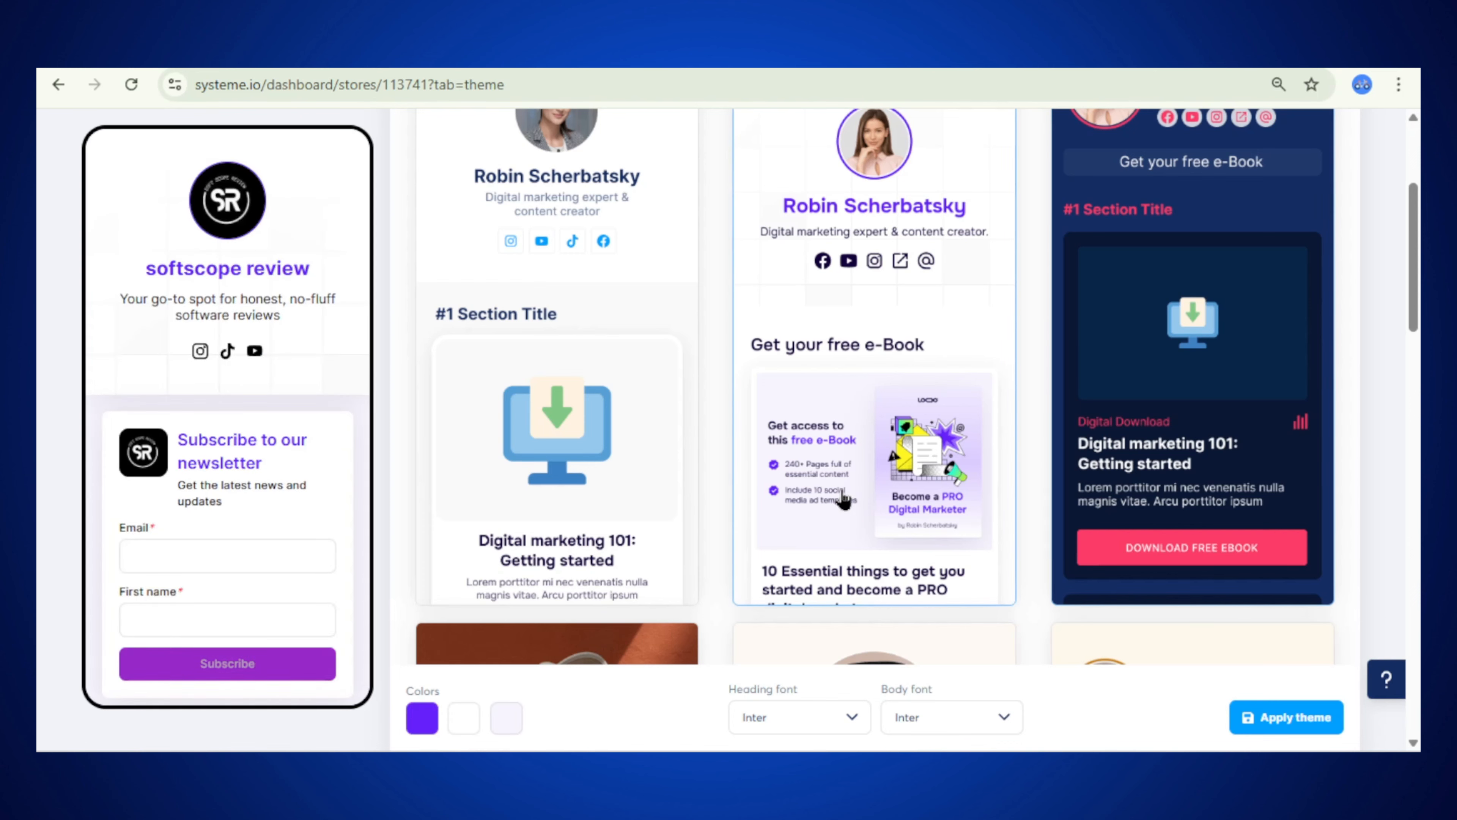
left_click(1208, 455)
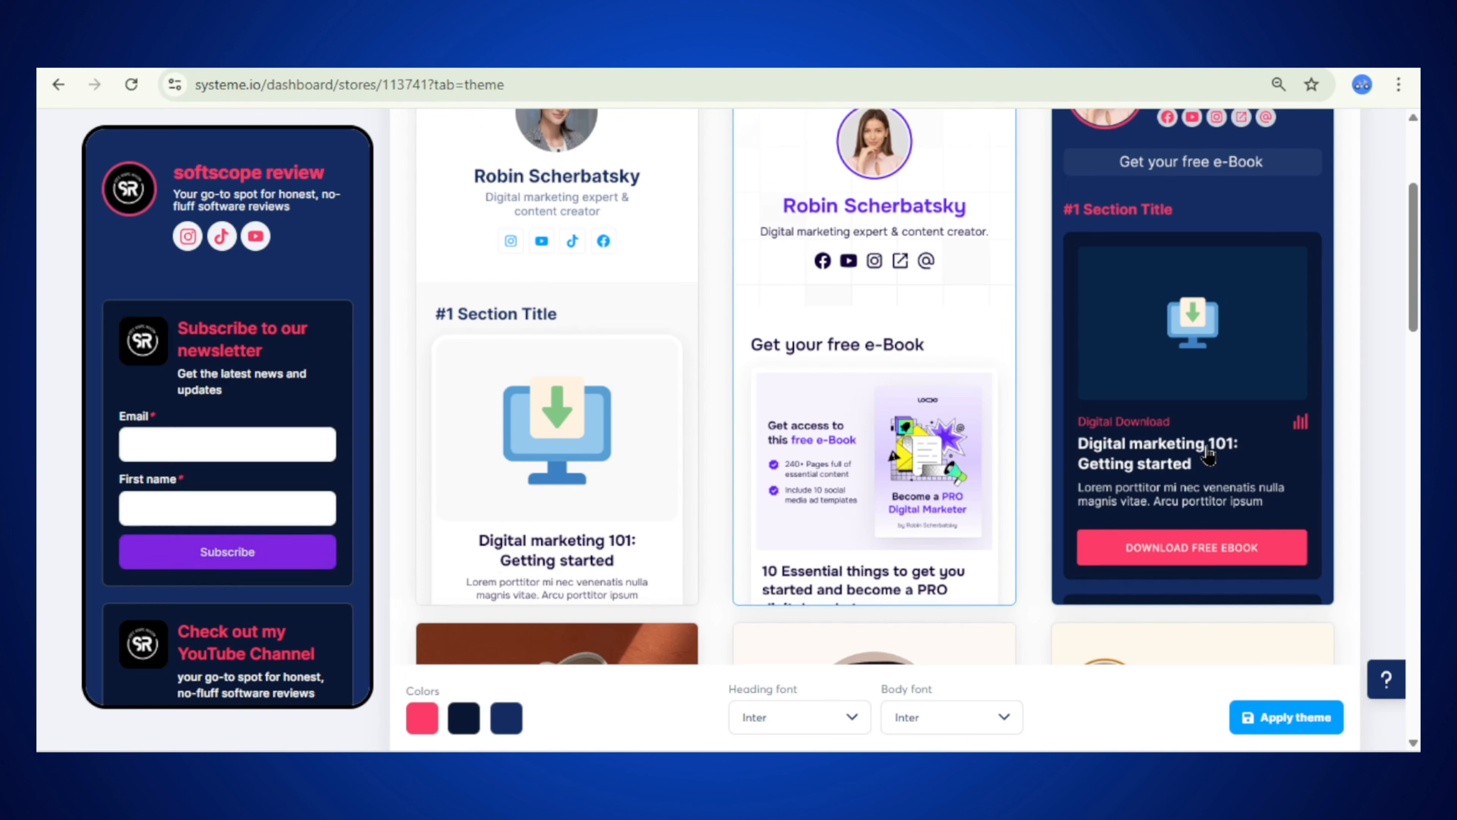
Inspect the navy theme's three color settings and apply the theme to the store
left_click(421, 719)
left_click(464, 718)
left_click(506, 718)
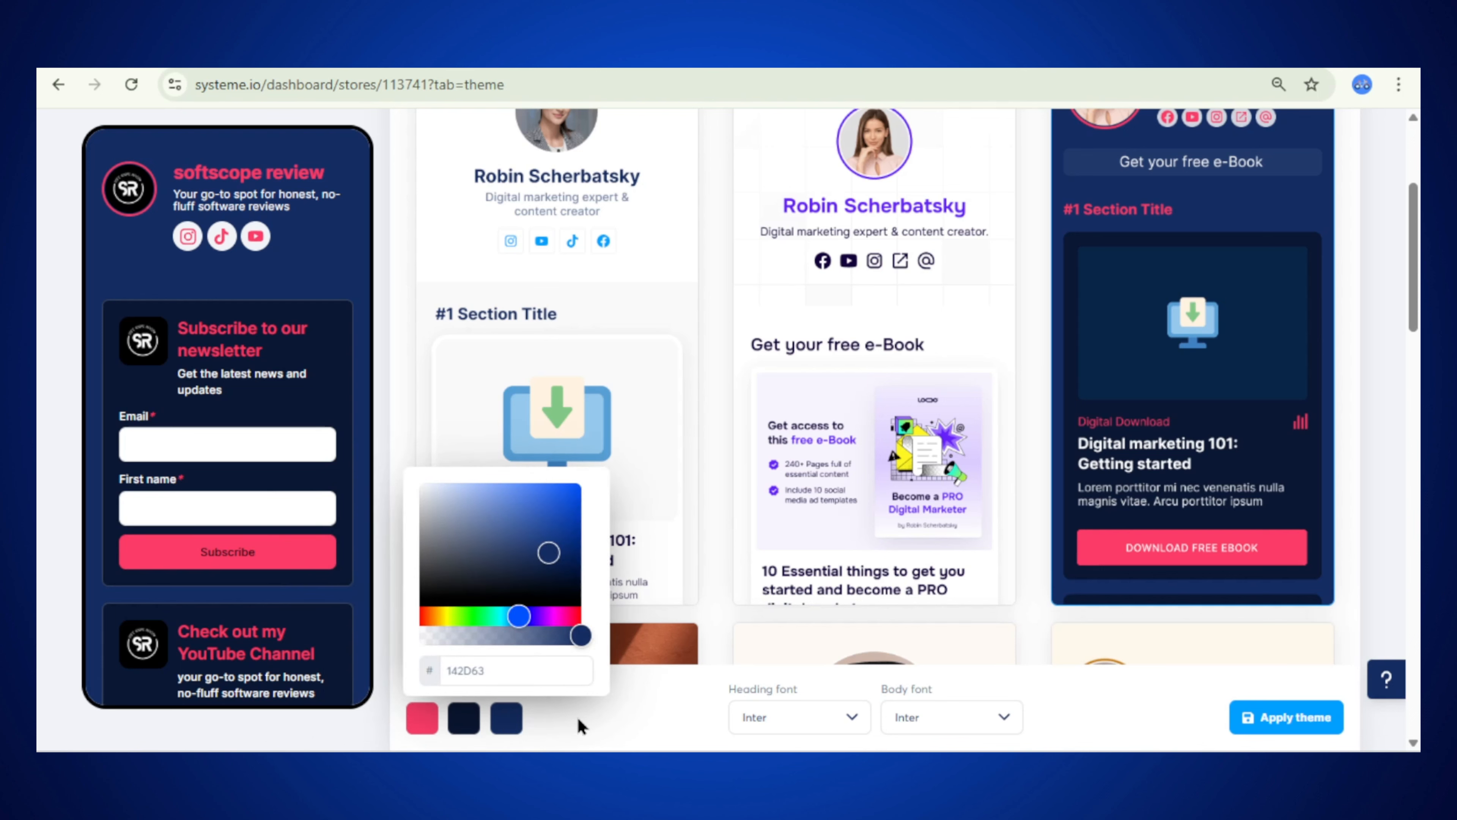
left_click(511, 722)
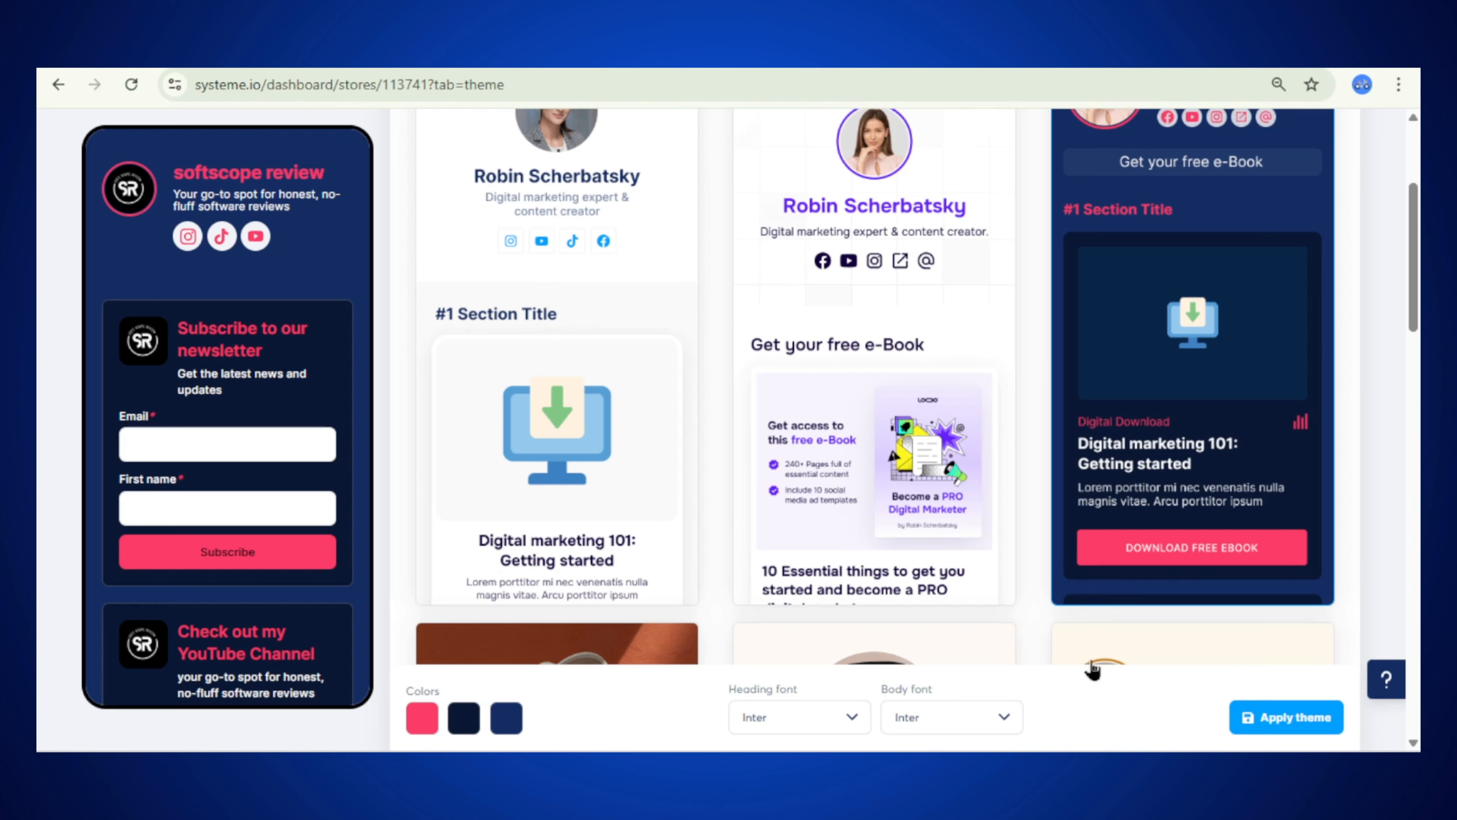
left_click(1285, 717)
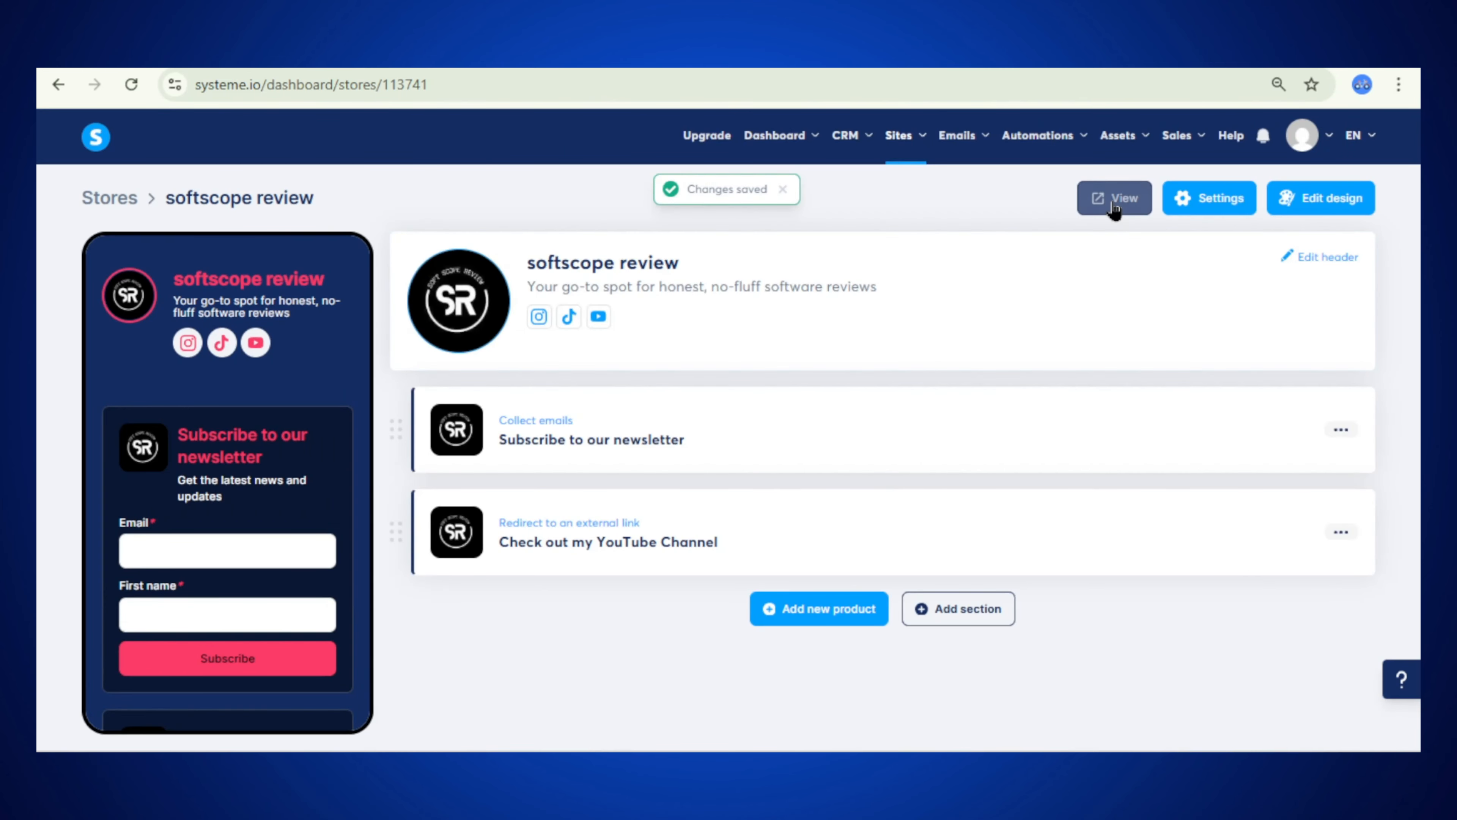
View the live softscope review store page in a separate tab and return to the store editor
right_click(1113, 203)
left_click(1131, 222)
left_click(495, 67)
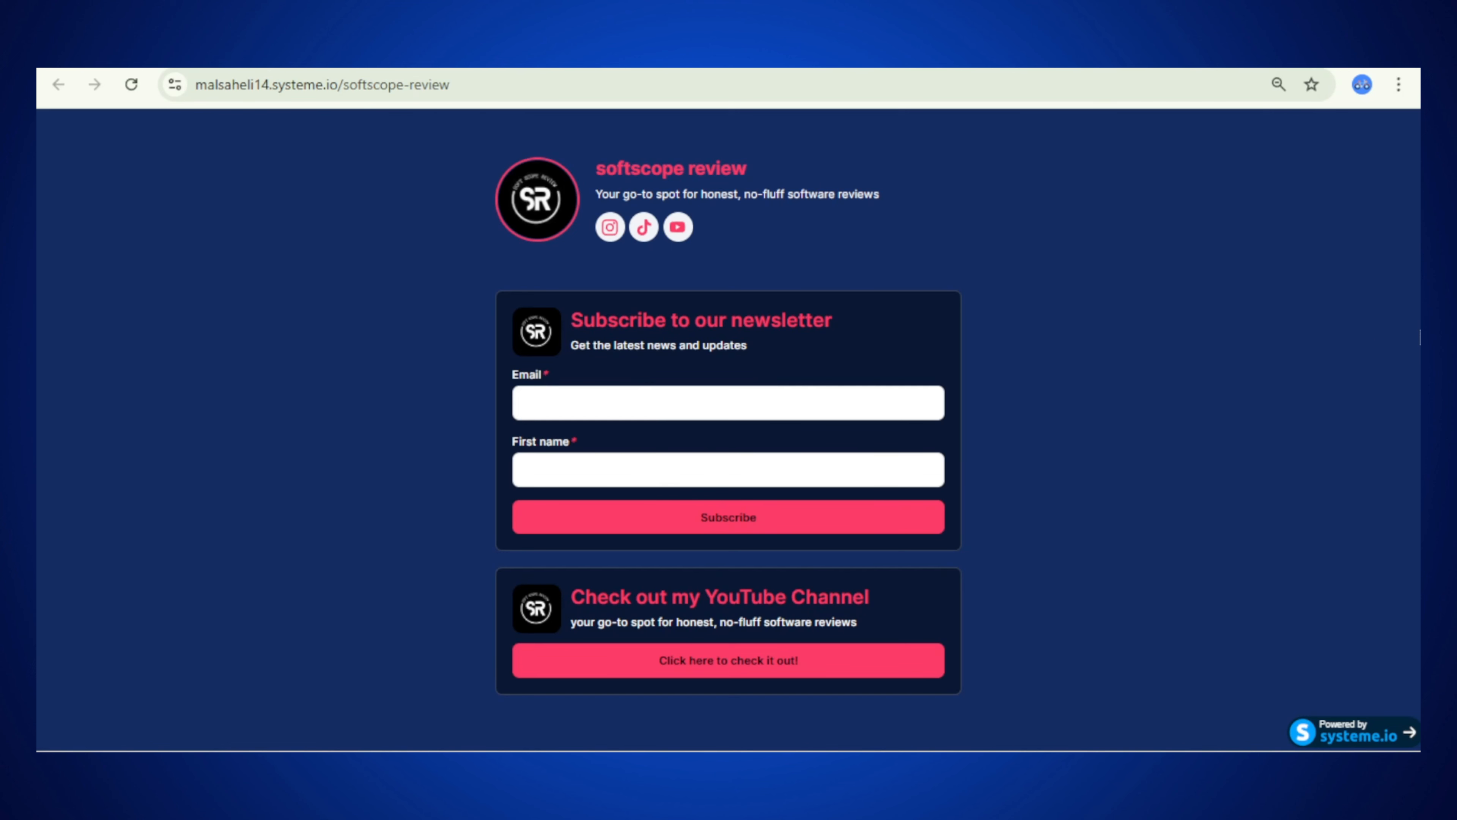
left_click_drag(1419, 337, 1419, 441)
left_click(1046, 437)
key("ctrl+shift+Tab")
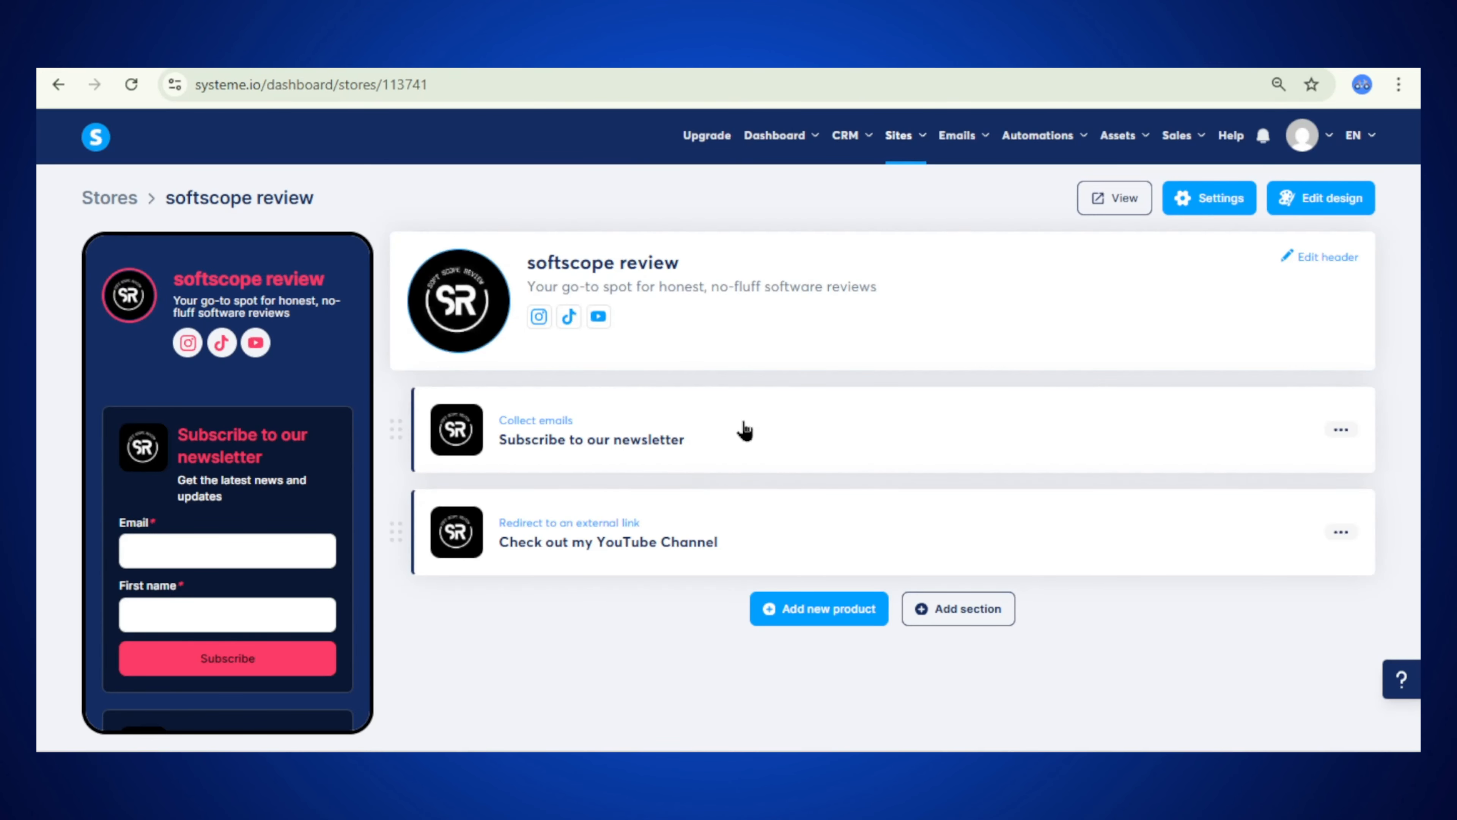